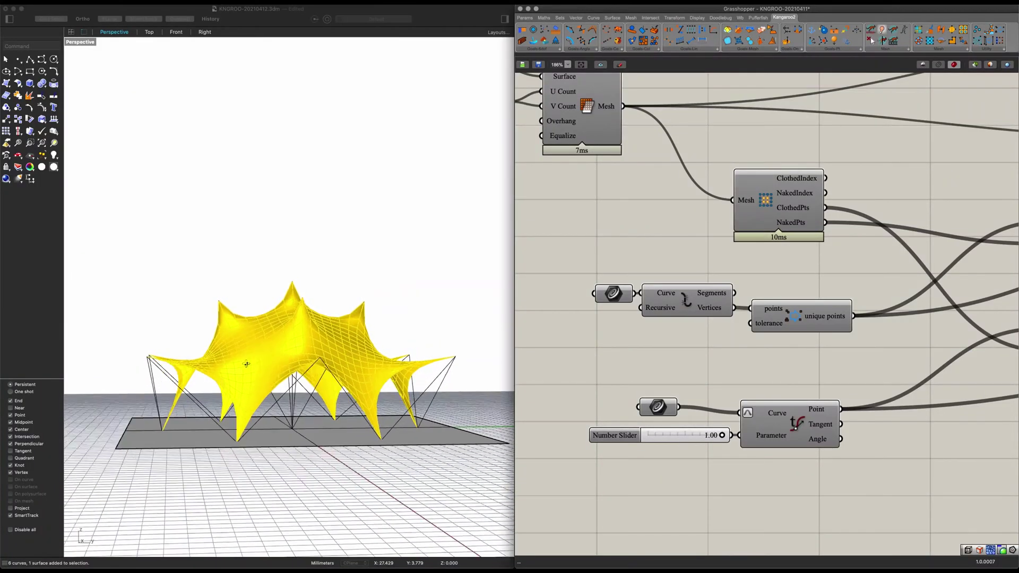
- Examine the finished yellow tensile canopy and its anchor cables from several angles and distances in the perspective view
scroll(271, 392, up, 5)
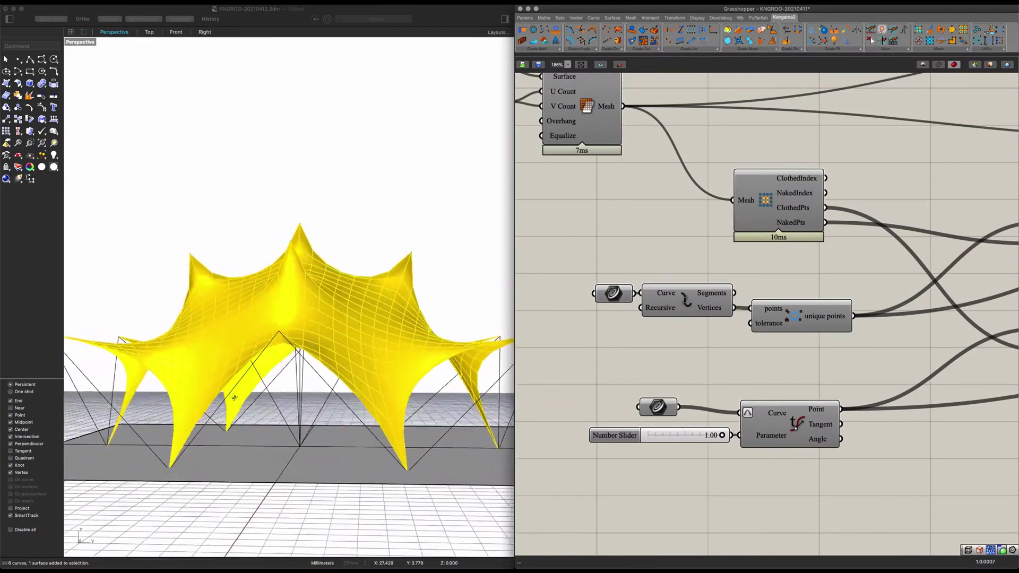
right_drag(266, 386, 315, 401)
scroll(259, 387, down, 4)
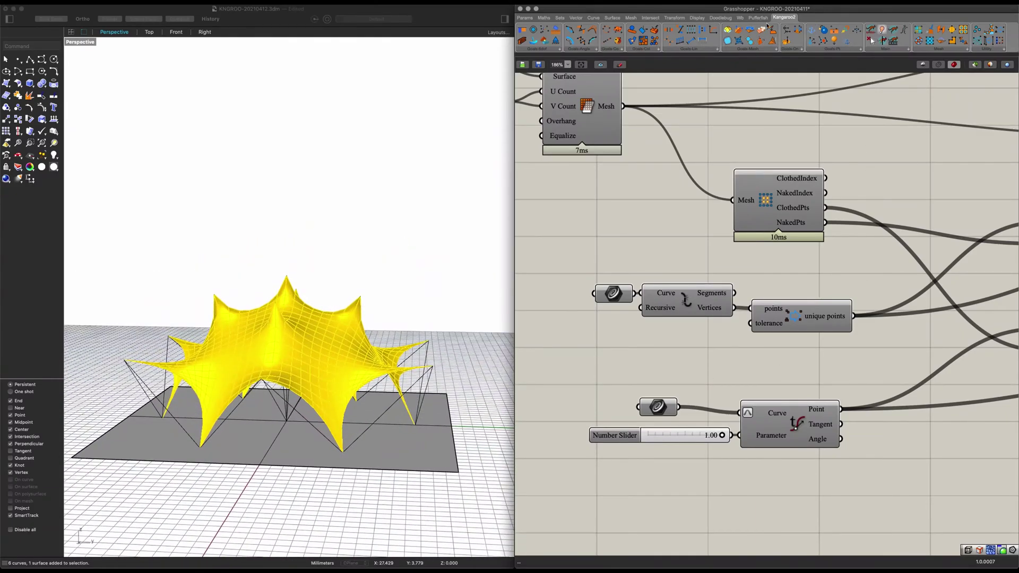
scroll(323, 313, down, 3)
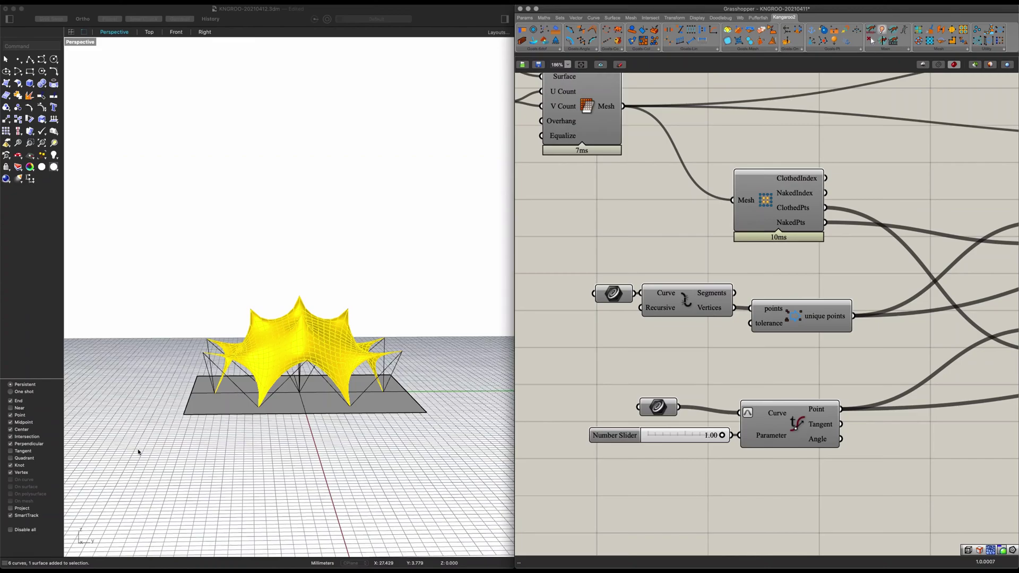
click(311, 377)
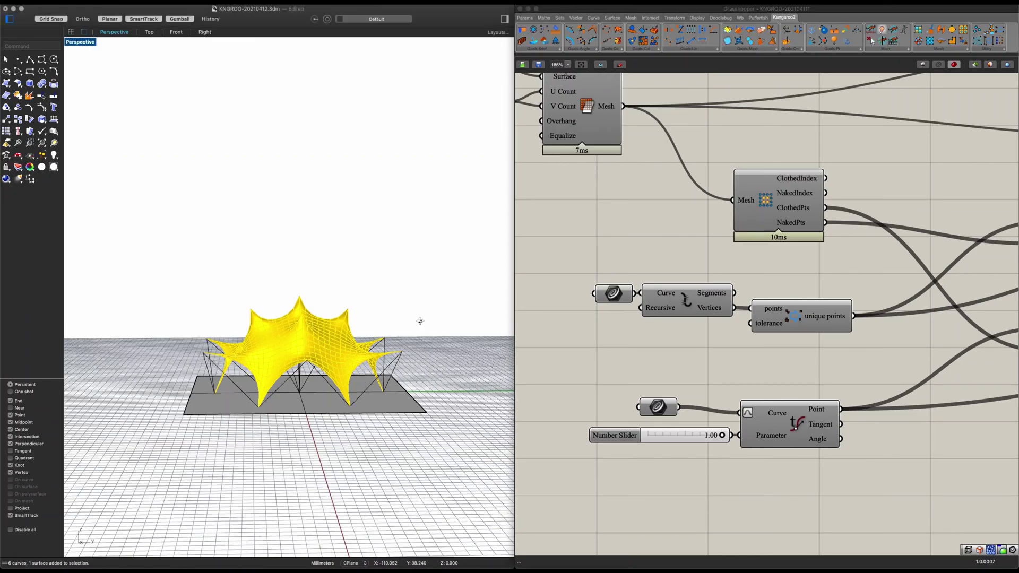
right_drag(419, 321, 351, 305)
scroll(297, 357, up, 2)
mouse_move(311, 366)
right_down()
mouse_move(292, 347)
mouse_move(282, 363)
mouse_move(309, 381)
right_up()
right_drag(225, 424, 258, 415)
click(722, 434)
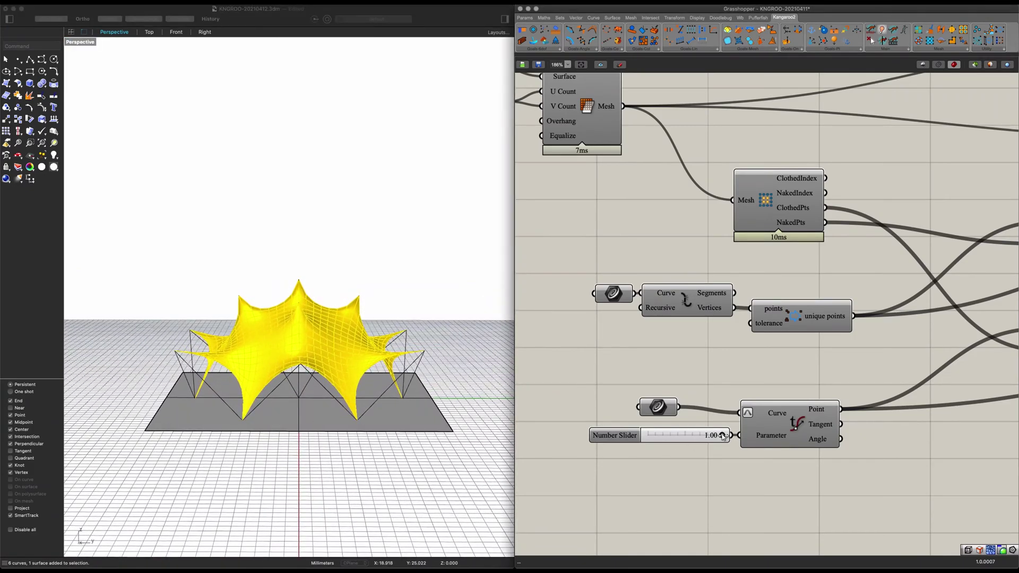
mouse_move(721, 435)
mouse_down()
mouse_move(685, 436)
mouse_move(723, 435)
mouse_up()
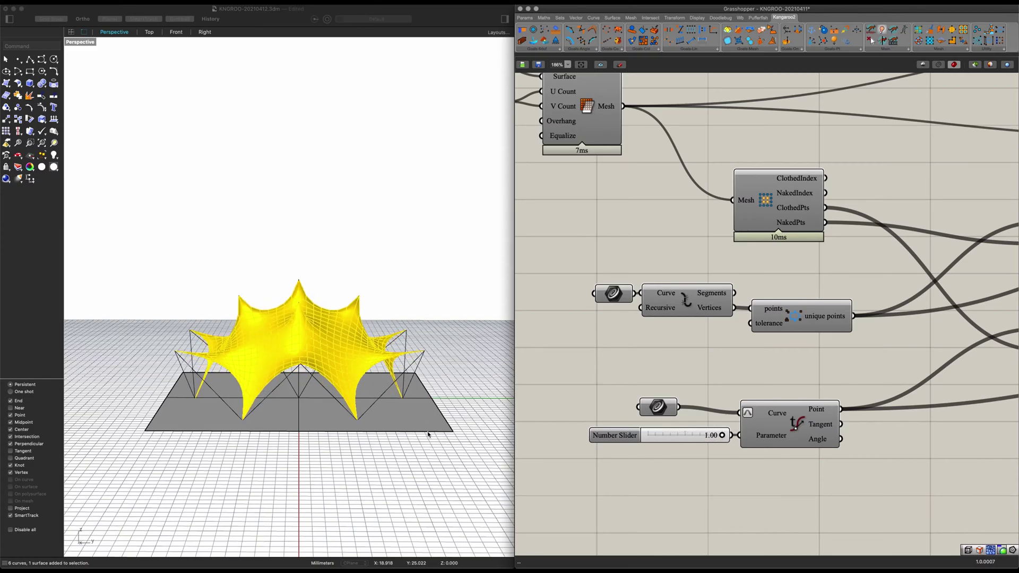
right_drag(428, 434, 405, 417)
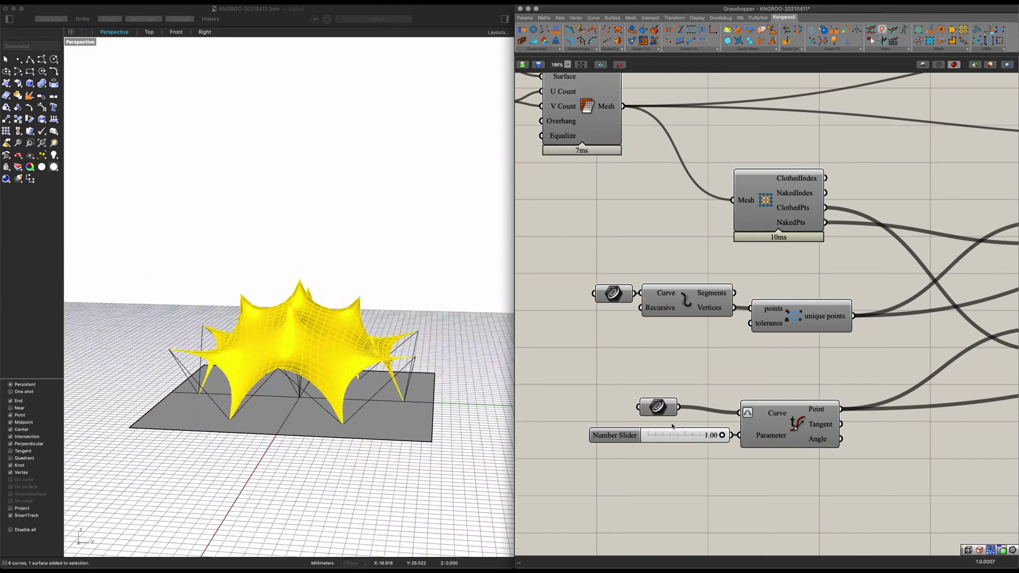
mouse_move(722, 436)
mouse_down()
mouse_move(675, 435)
mouse_move(716, 432)
mouse_up()
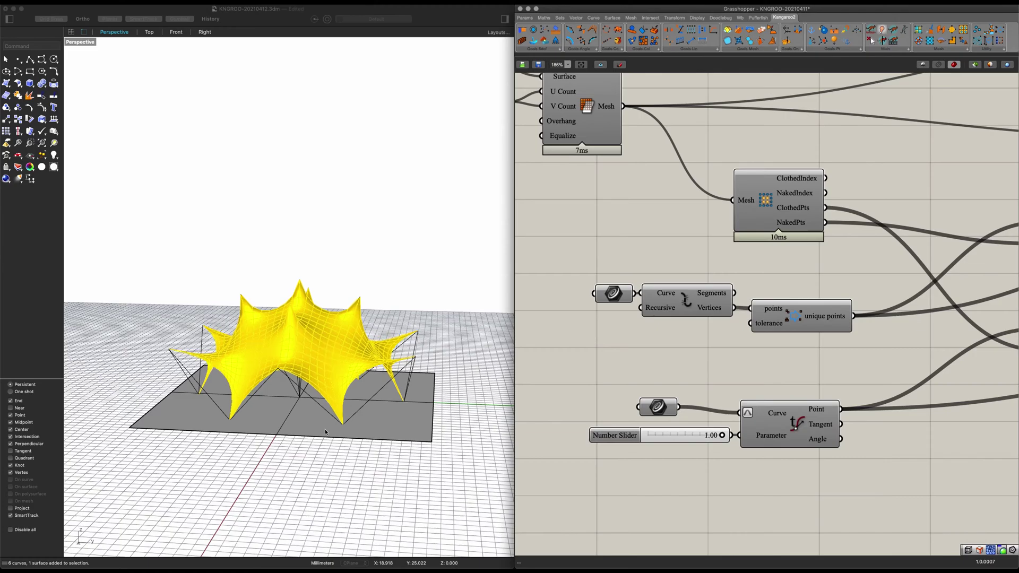
right_drag(325, 432, 381, 415)
scroll(311, 392, up, 5)
scroll(381, 415, down, 3)
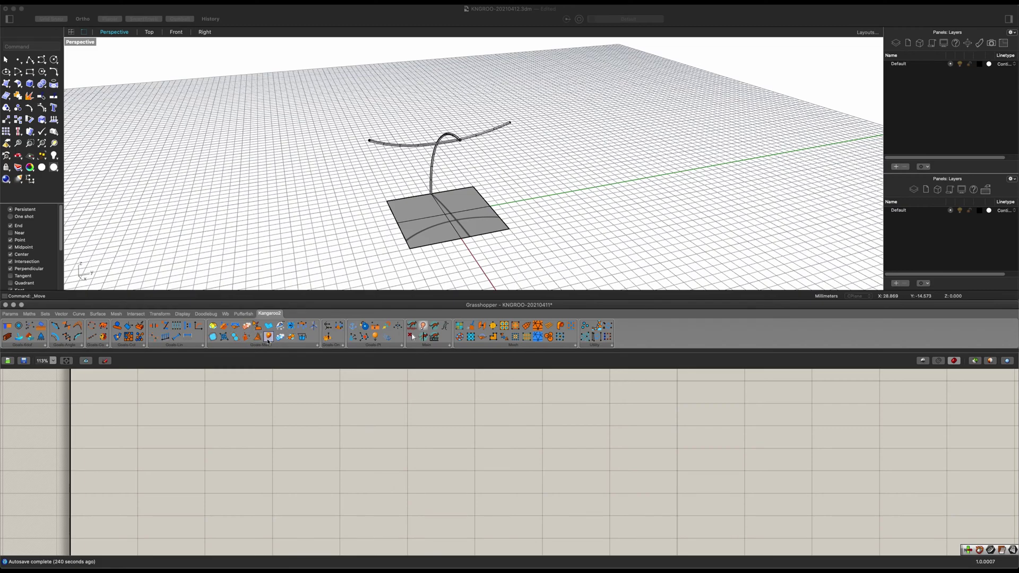
- Add a Surface parameter to the empty canvas and reference the flat square base surface in it
double_click(355, 422)
text(sur)
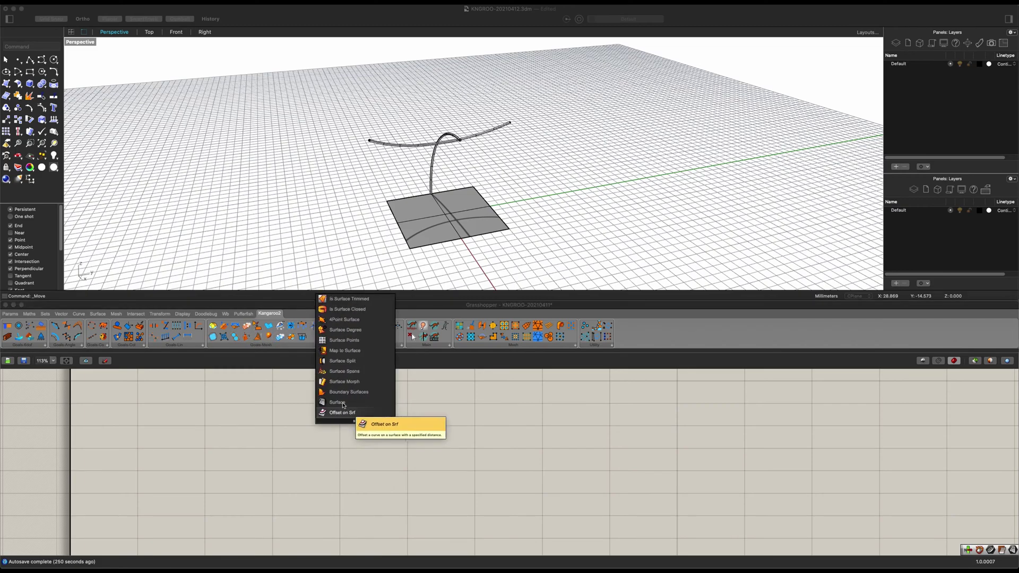
click(345, 409)
click(354, 420)
right_click(353, 420)
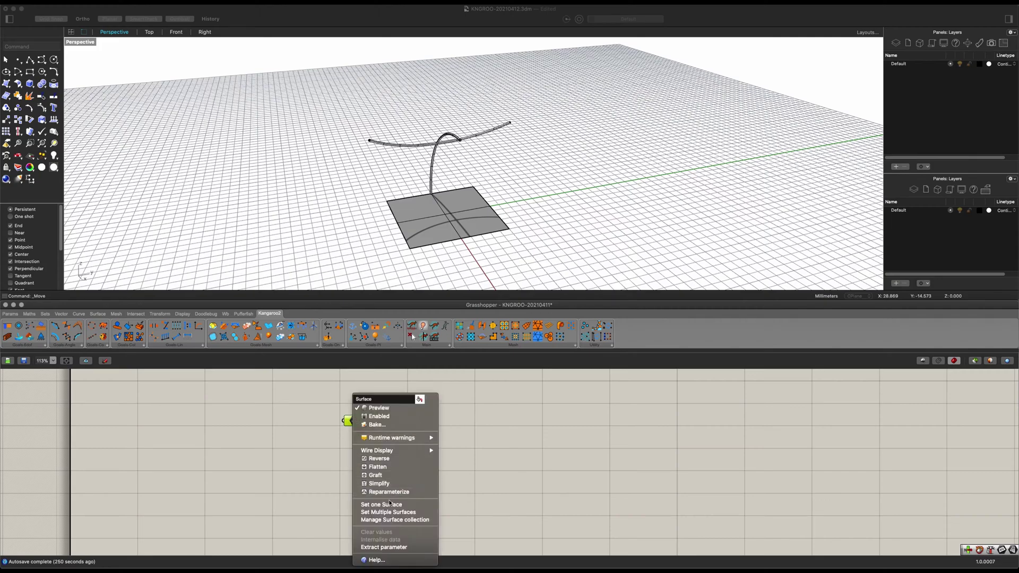
click(390, 504)
click(467, 209)
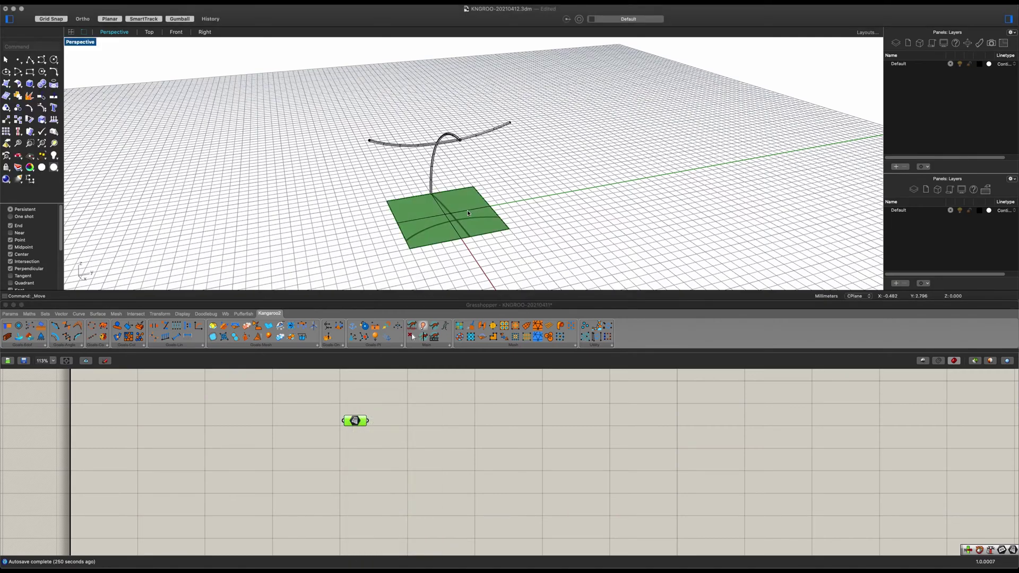
click(365, 443)
drag(354, 420, 285, 416)
- Add a Mesh Surface component and feed the referenced surface into its Surface input
double_click(366, 415)
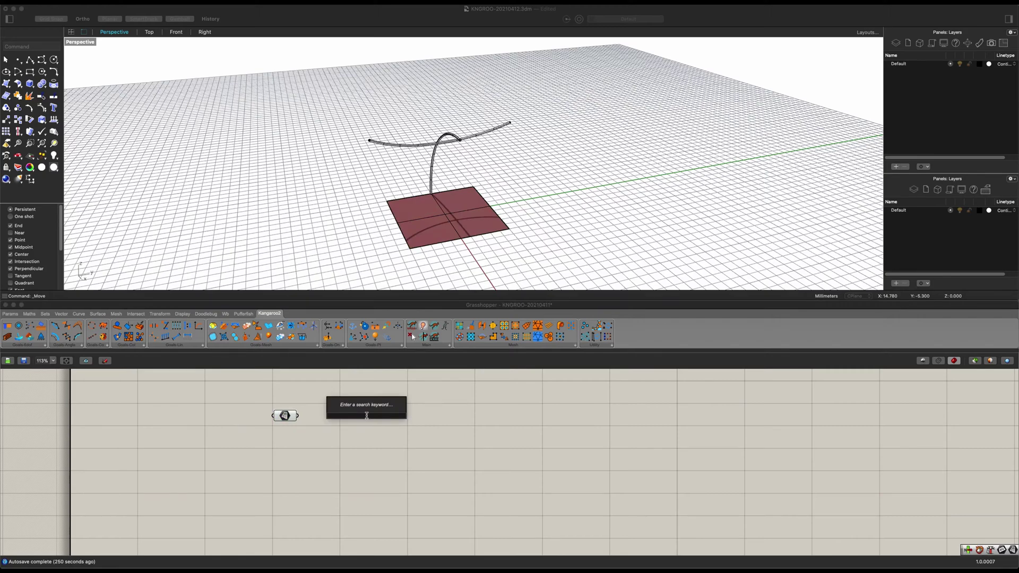
text(mesh)
key(Up)
key(Up)
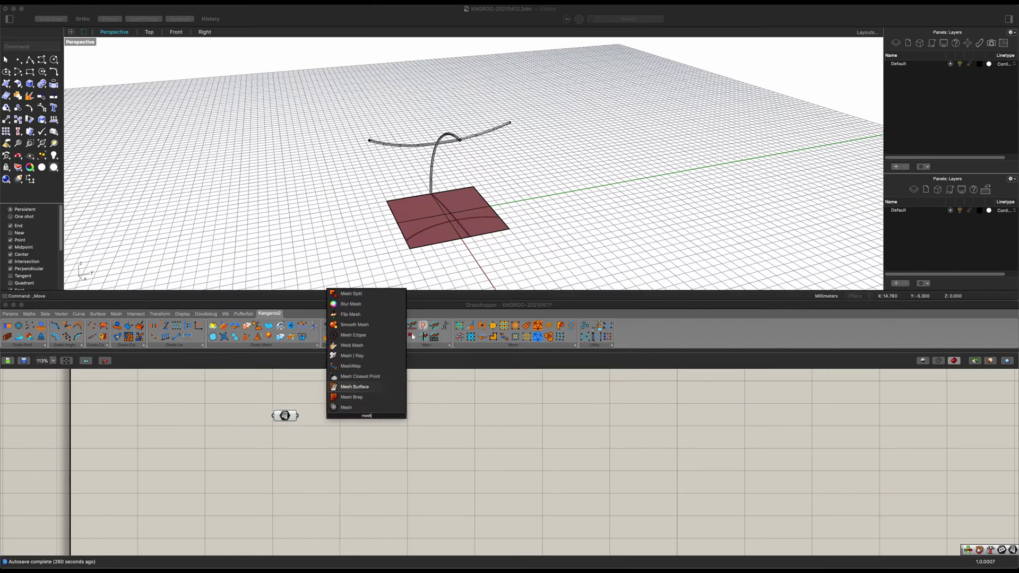
key(Return)
drag(298, 416, 360, 451)
scroll(285, 439, up, 3)
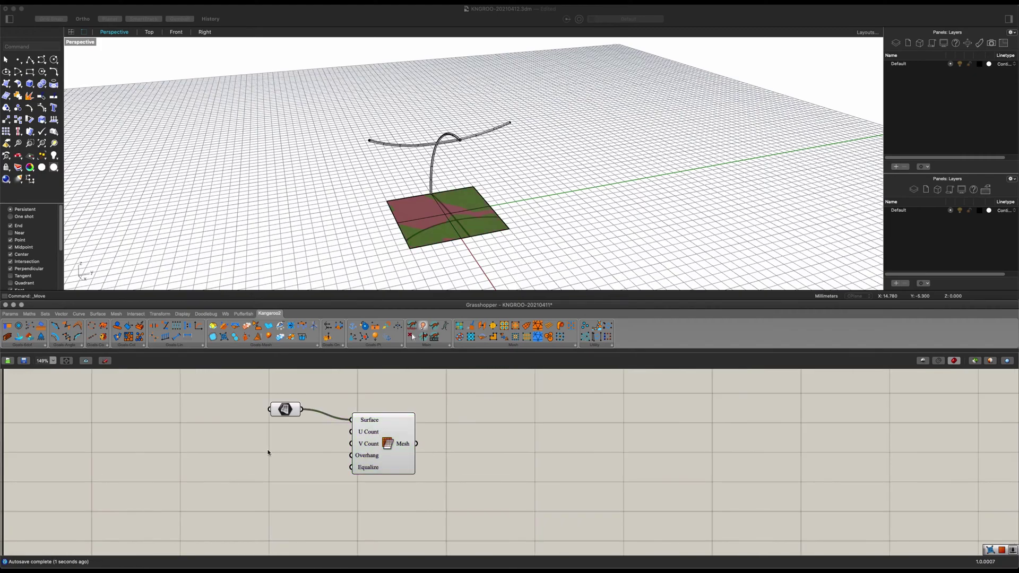
- Add a number slider set to 10 and connect it to the U Count and V Count of Mesh Surface
double_click(268, 449)
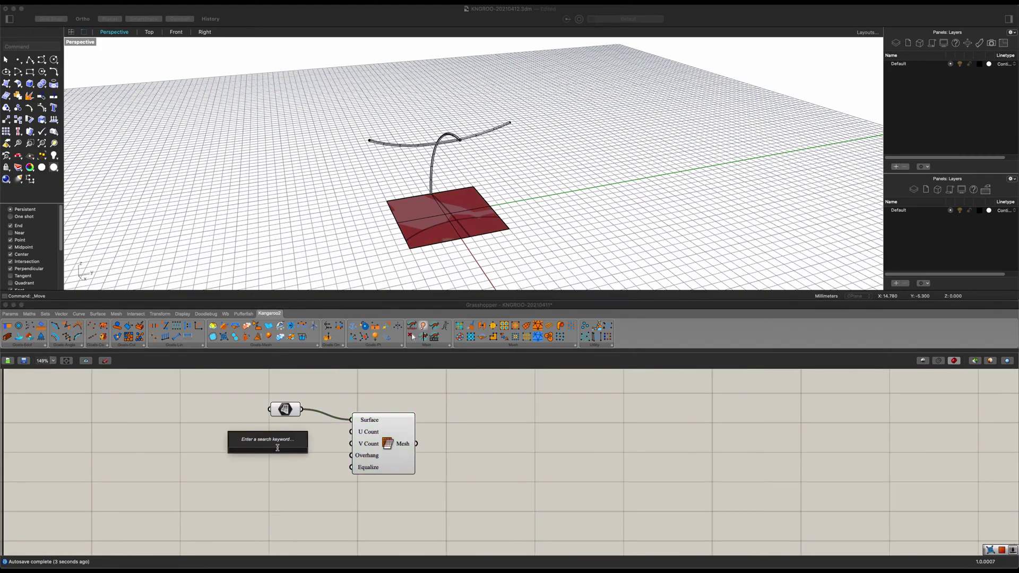
text(100)
key(Return)
drag(325, 450, 269, 449)
click(332, 459)
scroll(331, 458, down, 2)
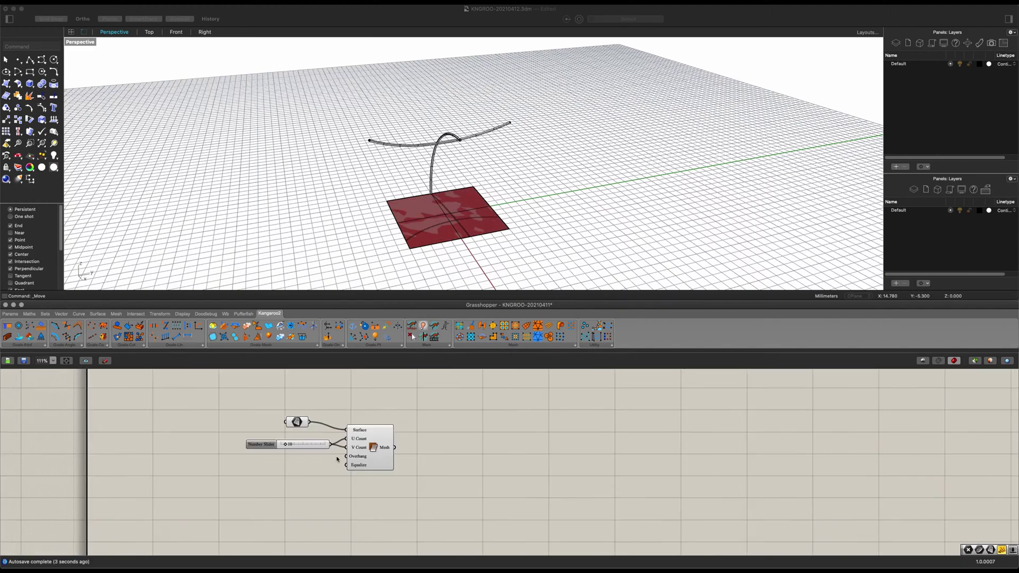
- Add a NakedVertices component and connect the Mesh Surface output to its Mesh input
double_click(462, 455)
text(naked)
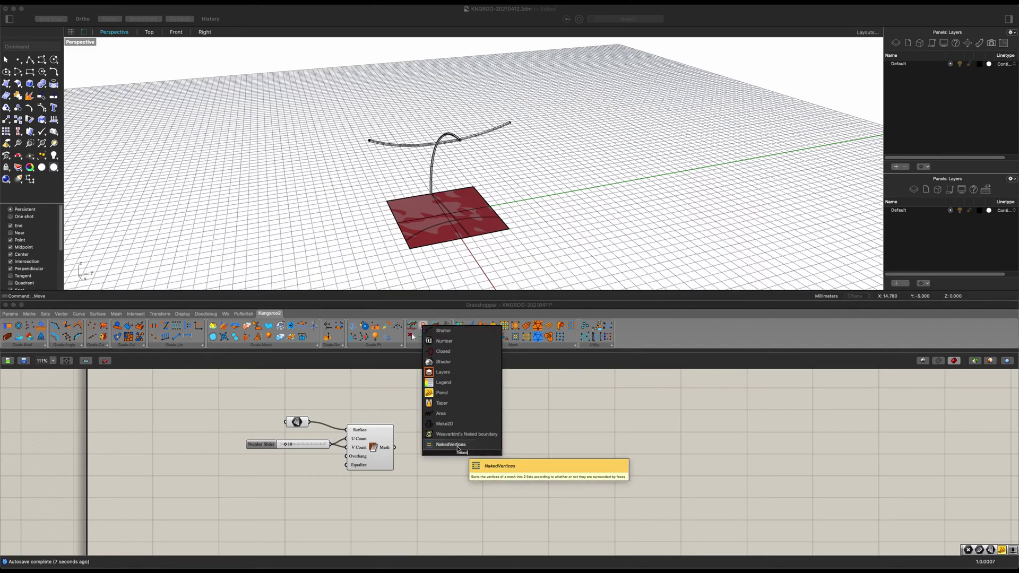
key(Return)
drag(394, 447, 453, 478)
right_drag(508, 467, 564, 442)
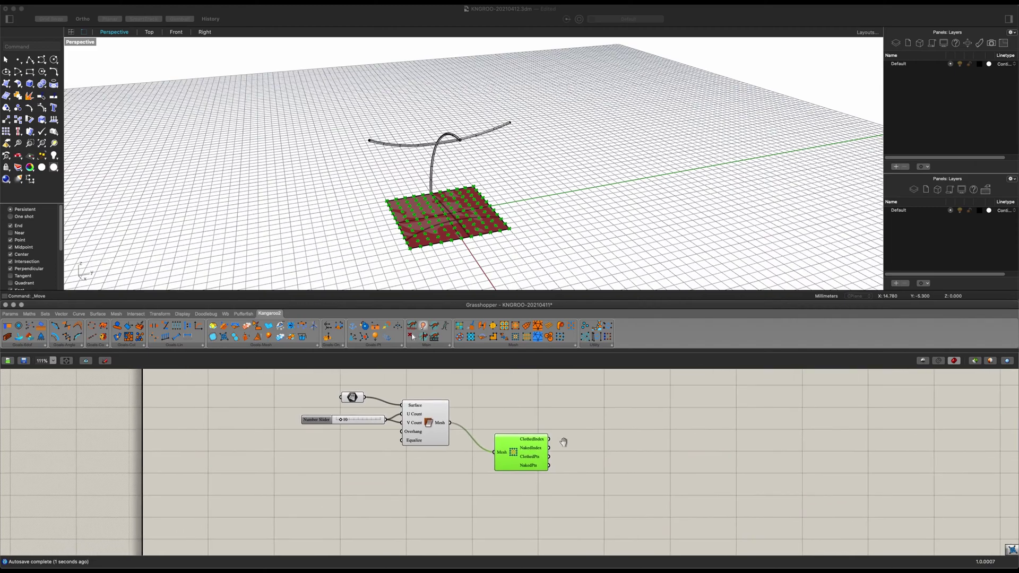
scroll(563, 442, right, 3)
- Add an EdgeLengths goal and connect the Mesh Surface output to its Mesh input
double_click(541, 430)
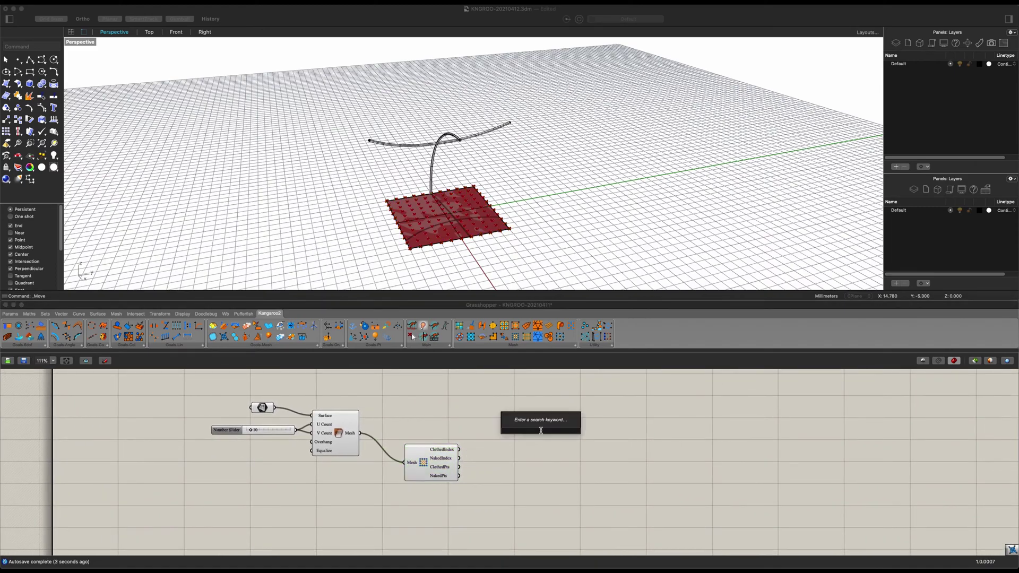
text(edg)
key(Return)
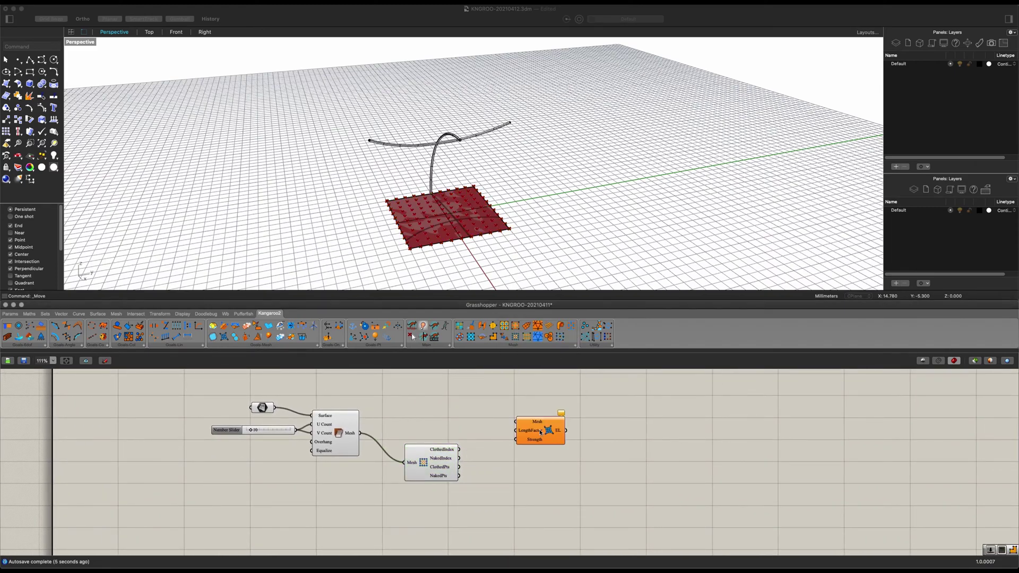
drag(359, 433, 585, 418)
click(474, 392)
- Add a number slider set to 1.000 and connect it to the LengthFactor input of the EdgeLengths goal
double_click(515, 437)
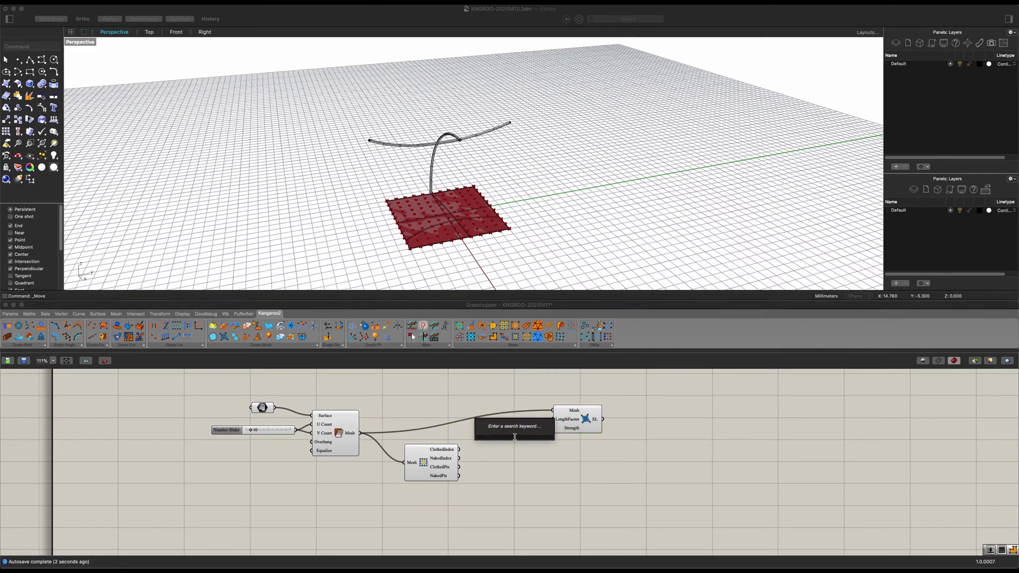
text(1.0)
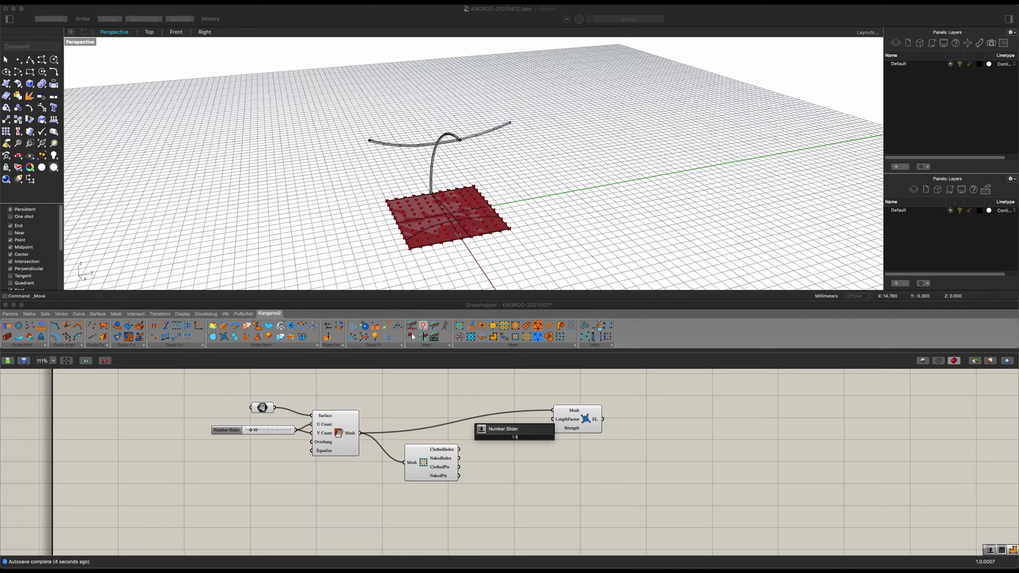
text(00)
key(Return)
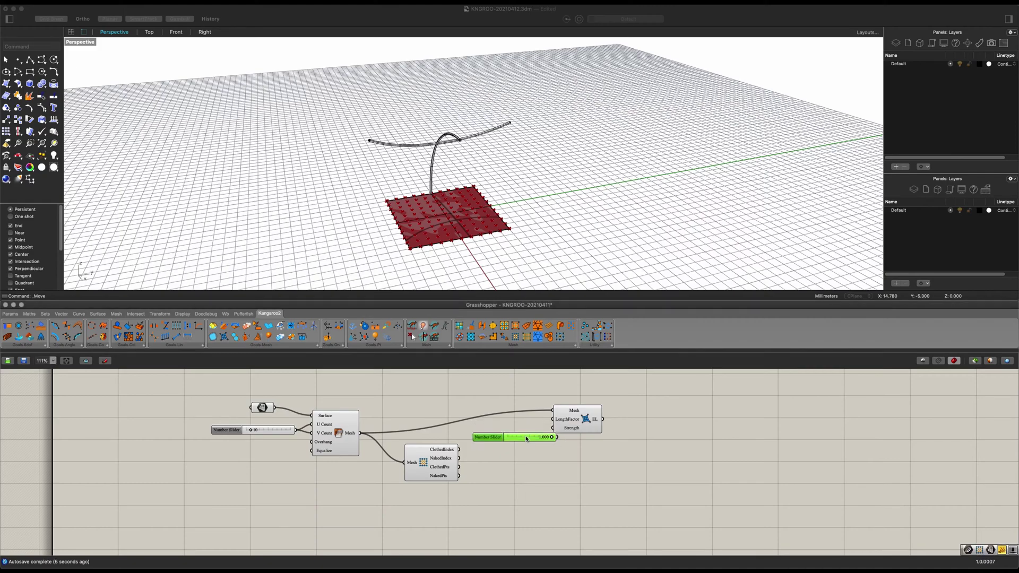
drag(530, 432, 552, 424)
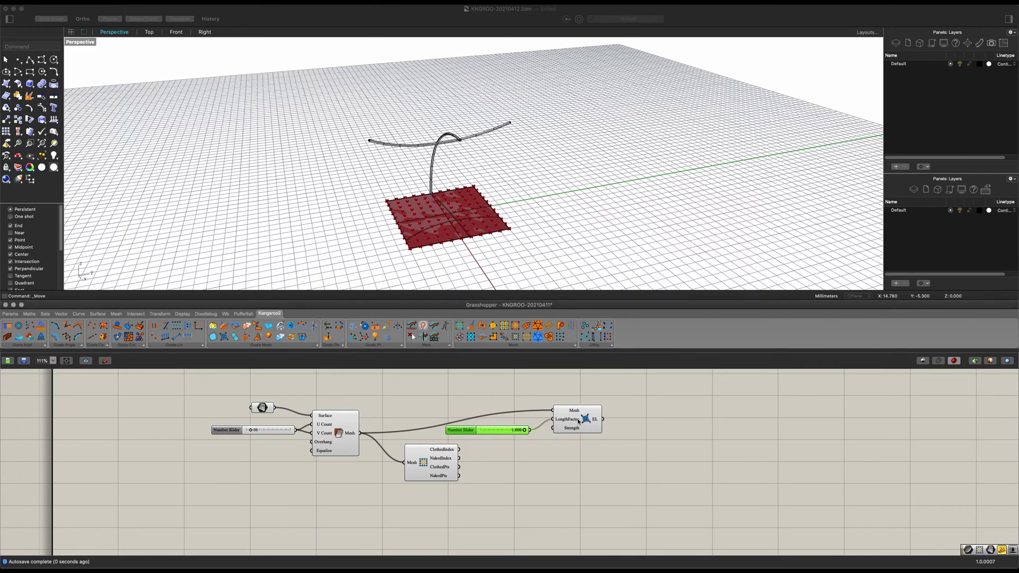
click(579, 422)
drag(488, 432, 493, 427)
- Add a Closest Point component and connect the NakedPts output of NakedVertices to its Cloud input
right_drag(498, 464, 515, 438)
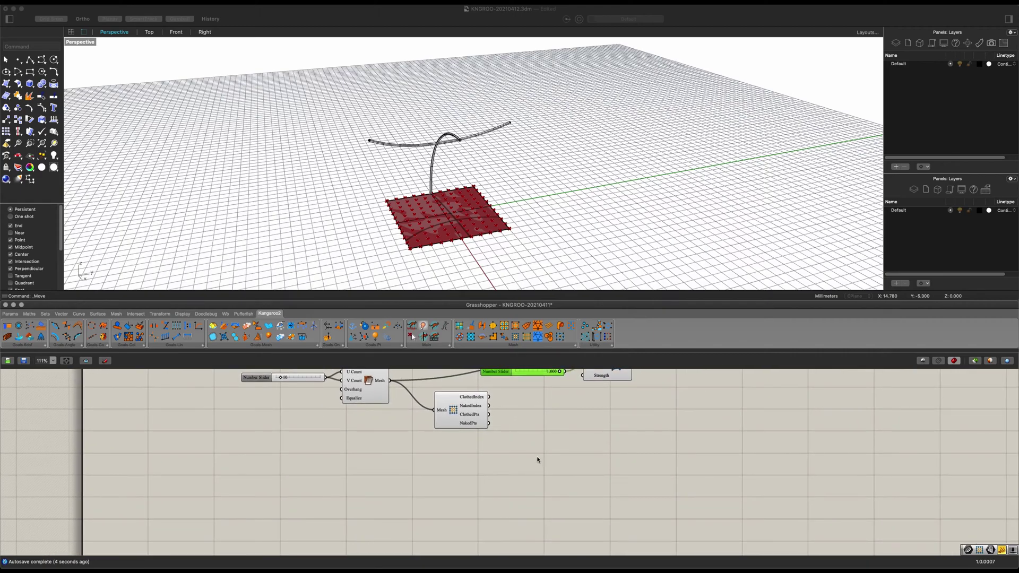
double_click(529, 448)
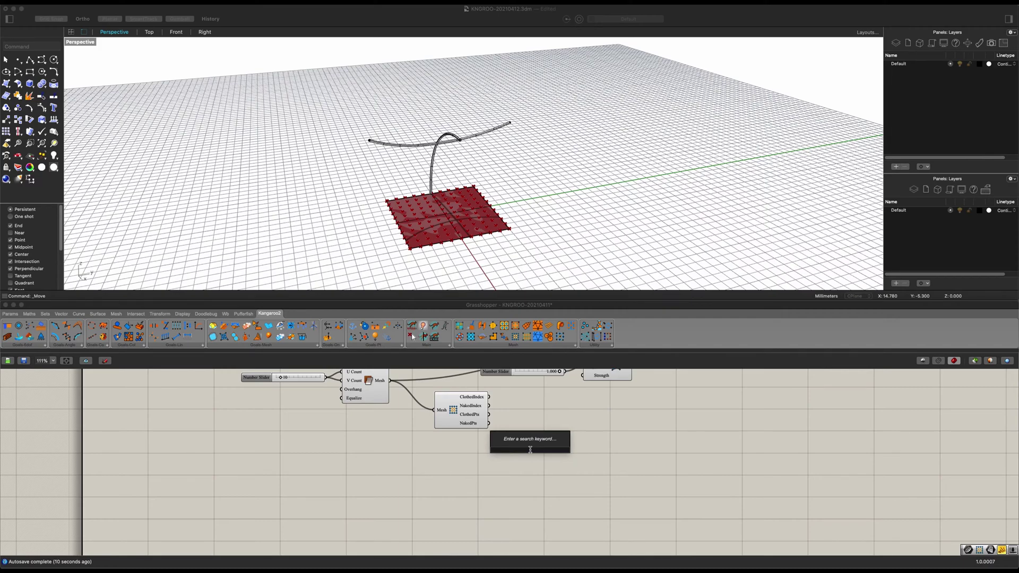
text(closest)
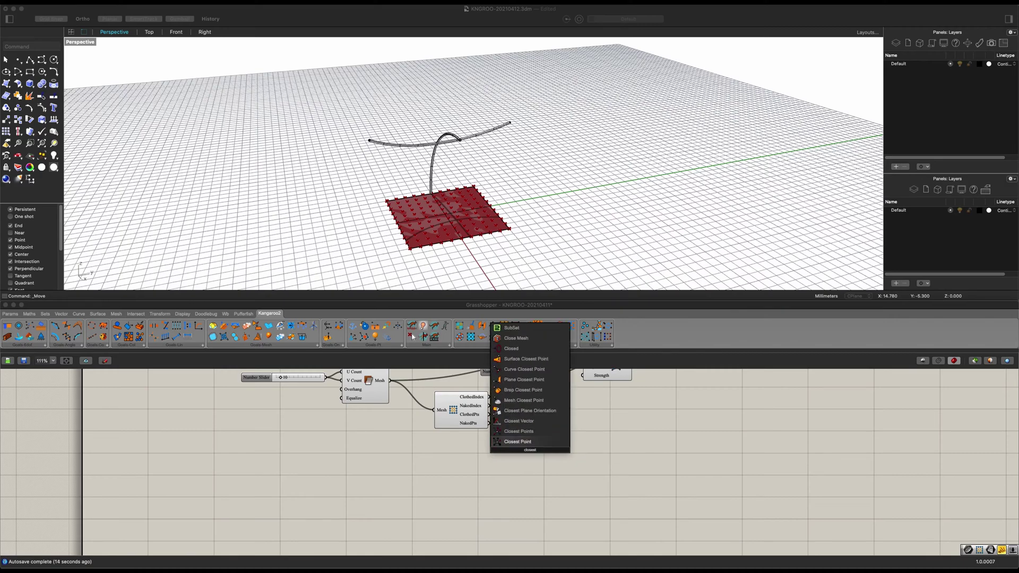
key(Up)
key(Return)
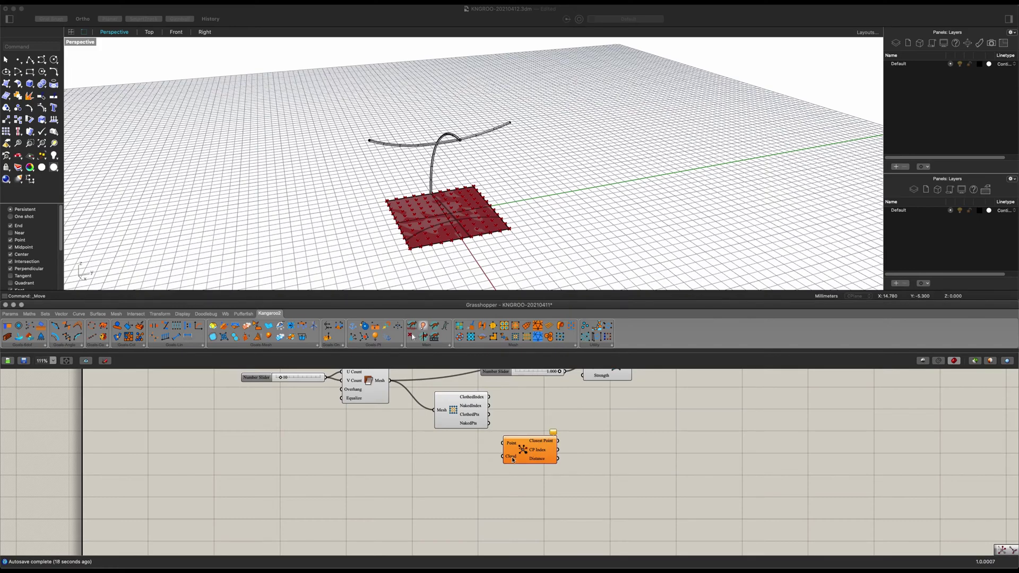
drag(513, 460, 544, 454)
drag(487, 424, 560, 454)
click(468, 477)
scroll(473, 470, down, 1)
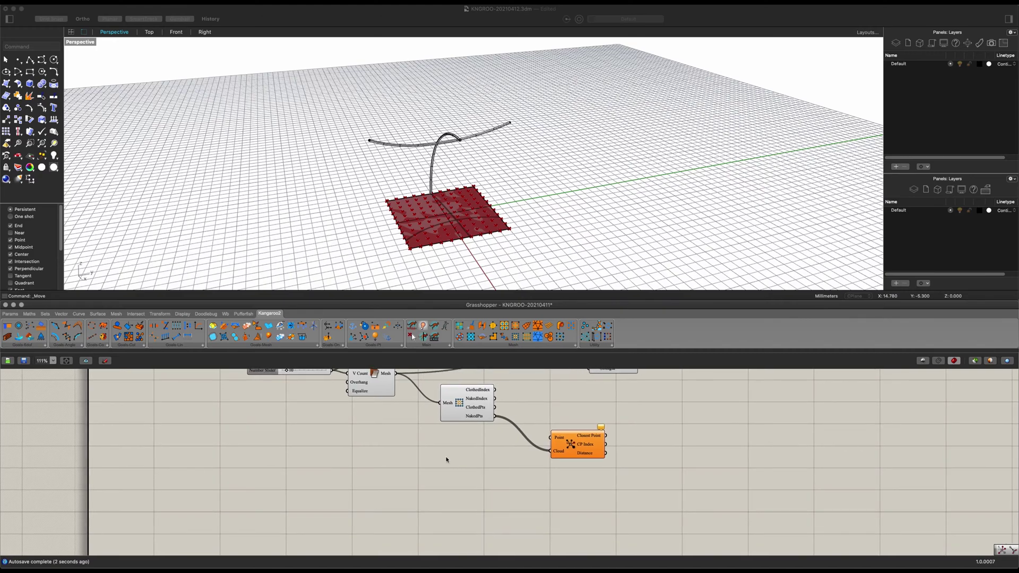
- Add a Curve parameter below the mesh components and place a duplicate of it underneath
double_click(408, 455)
text(curve)
click(395, 449)
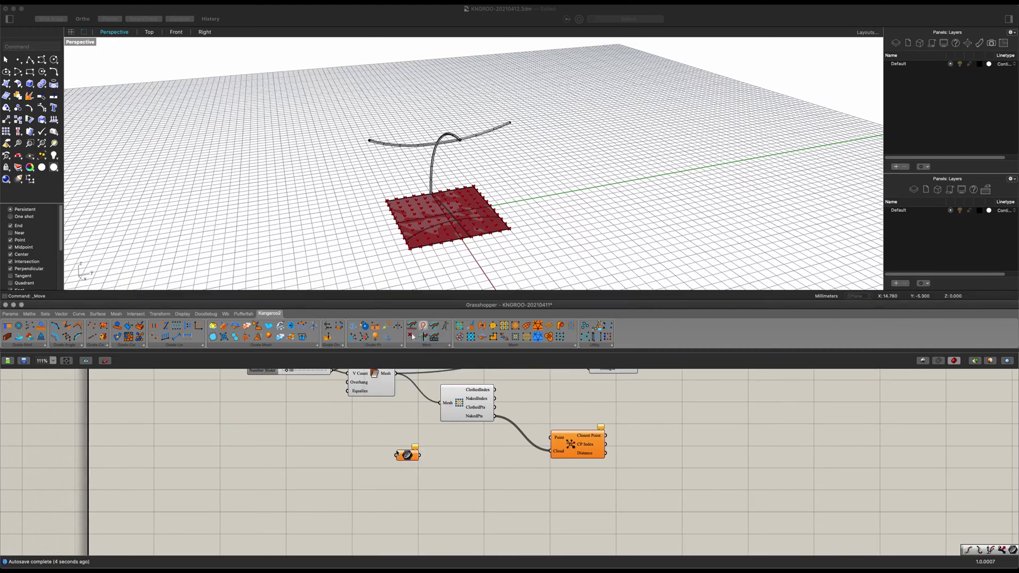
drag(402, 456, 373, 502)
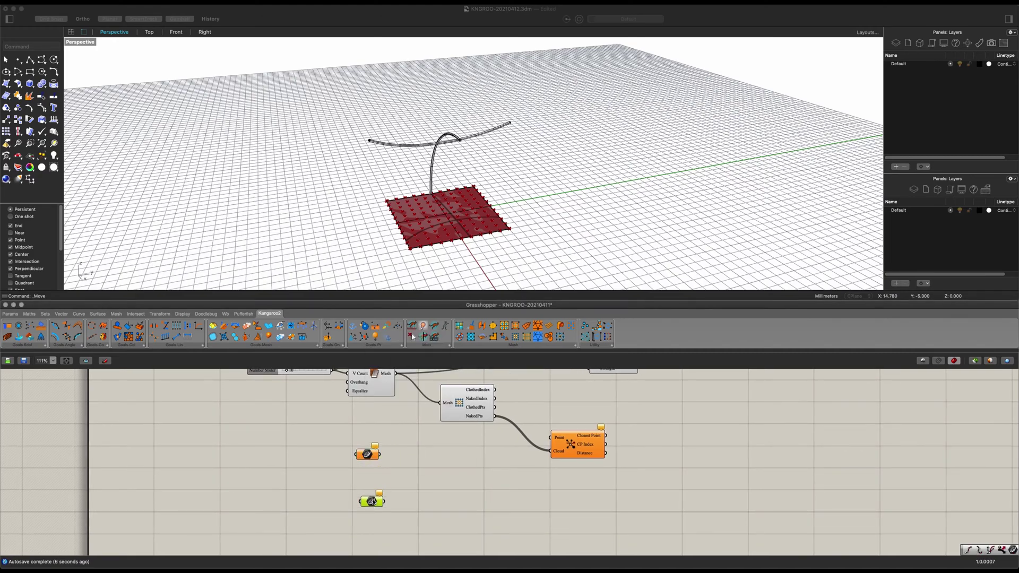
- Reference the long raised wavy curve above the base surface in the upper Curve parameter
right_click(369, 456)
right_click(367, 454)
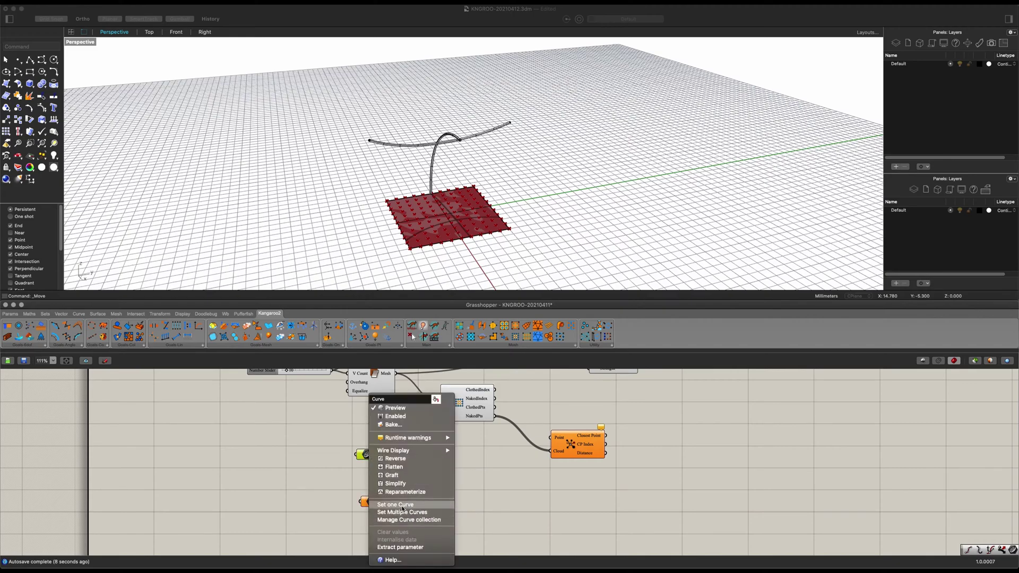
click(395, 507)
scroll(401, 146, up, 2)
click(405, 146)
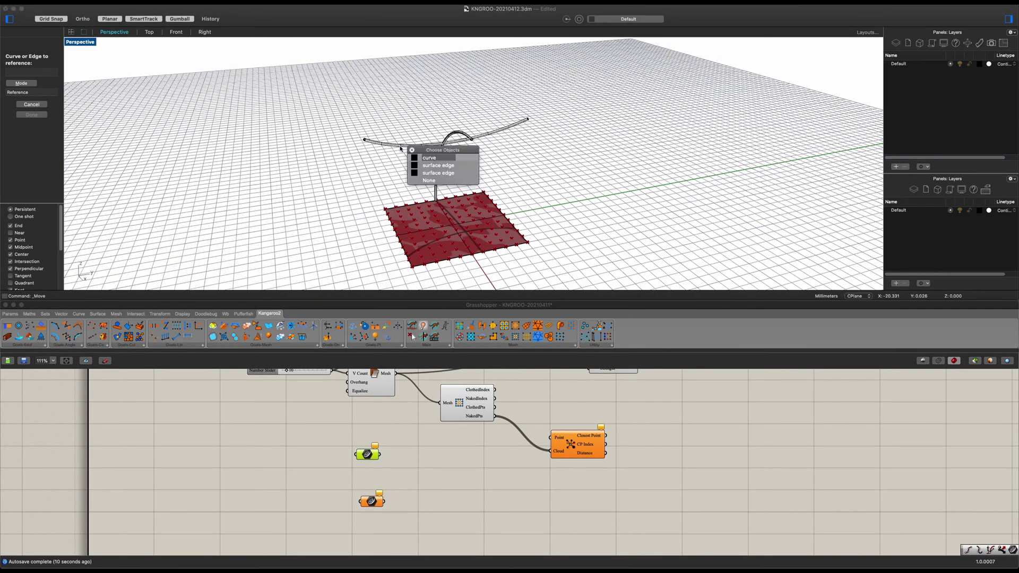
click(437, 159)
- Reference the arched curve that rises from the base surface's edge in the lower Curve parameter
click(372, 501)
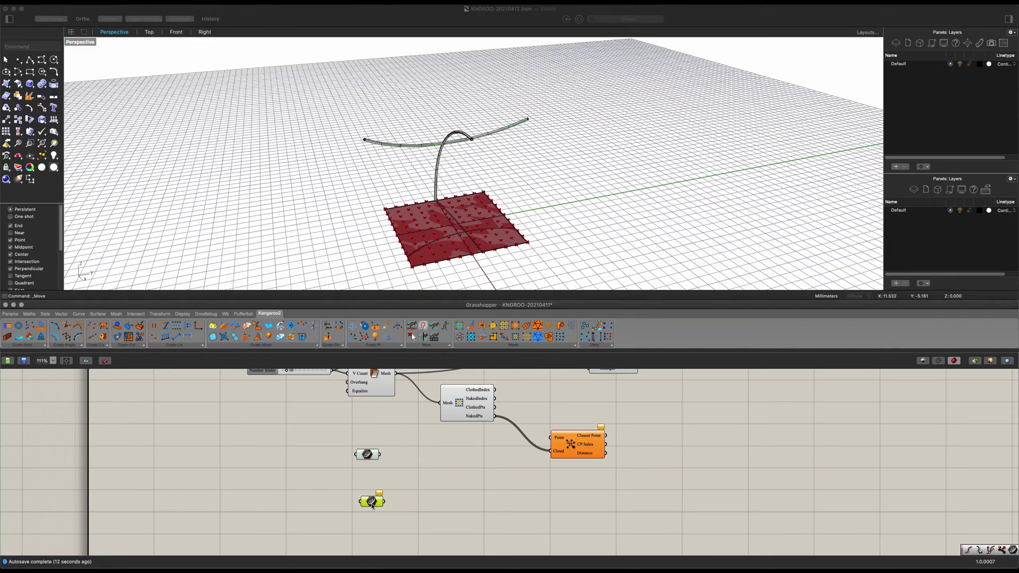
right_click(373, 501)
click(401, 507)
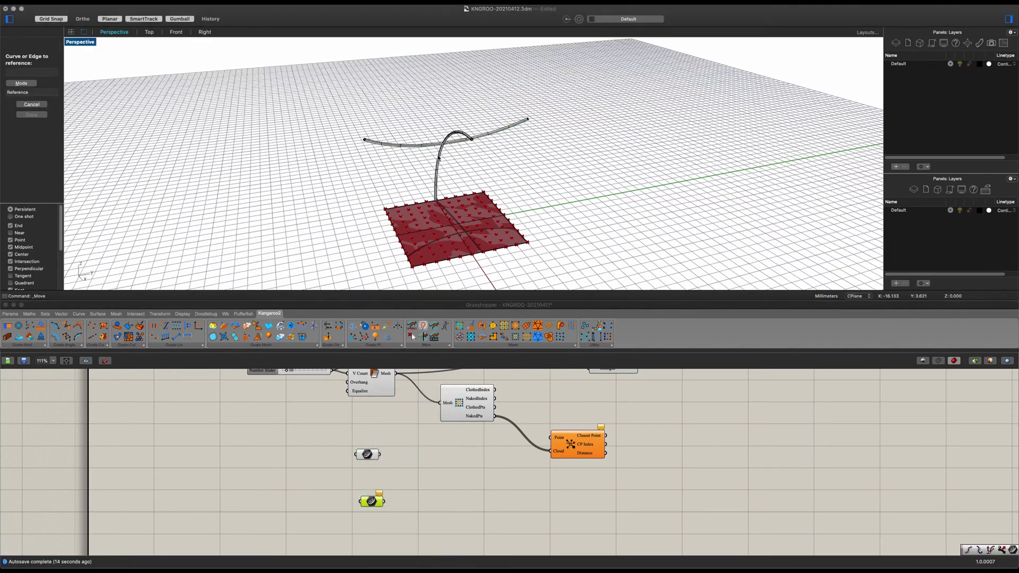
click(438, 159)
click(476, 170)
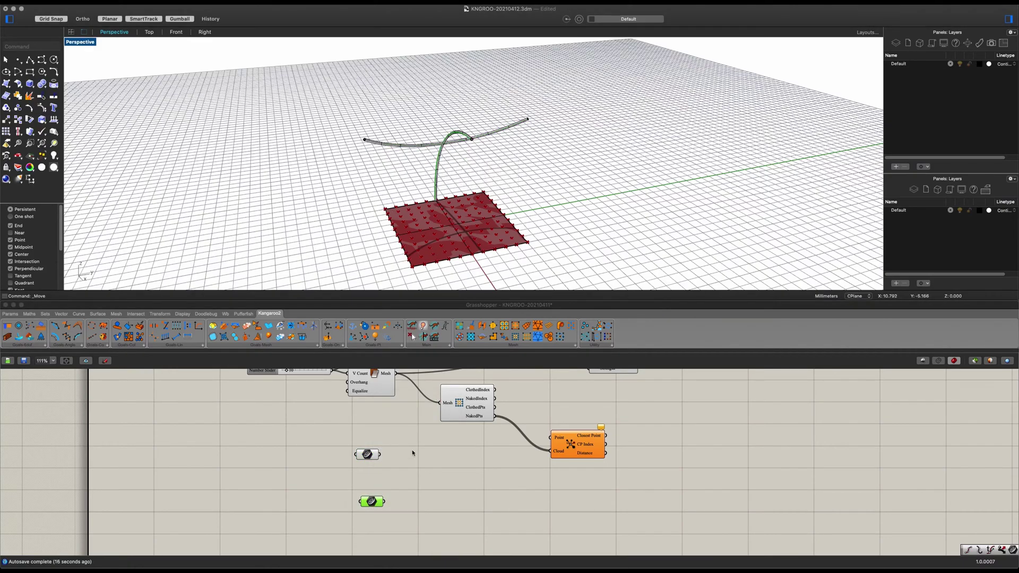
- Reposition the two Curve parameters, add an End Points component and connect the upper Curve parameter to its Curve input
drag(372, 501, 357, 529)
drag(369, 453, 360, 489)
double_click(397, 485)
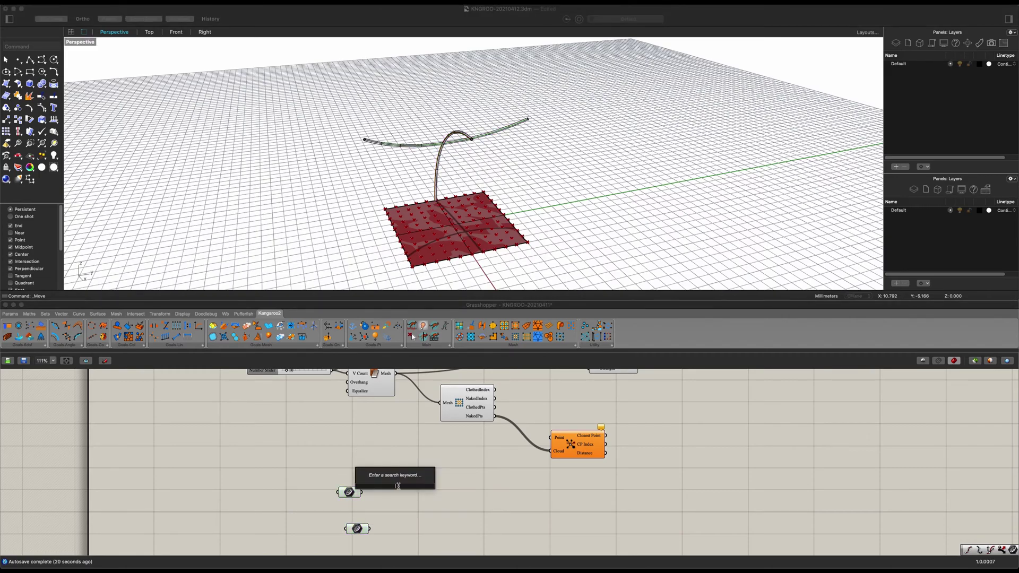
text(endpoin)
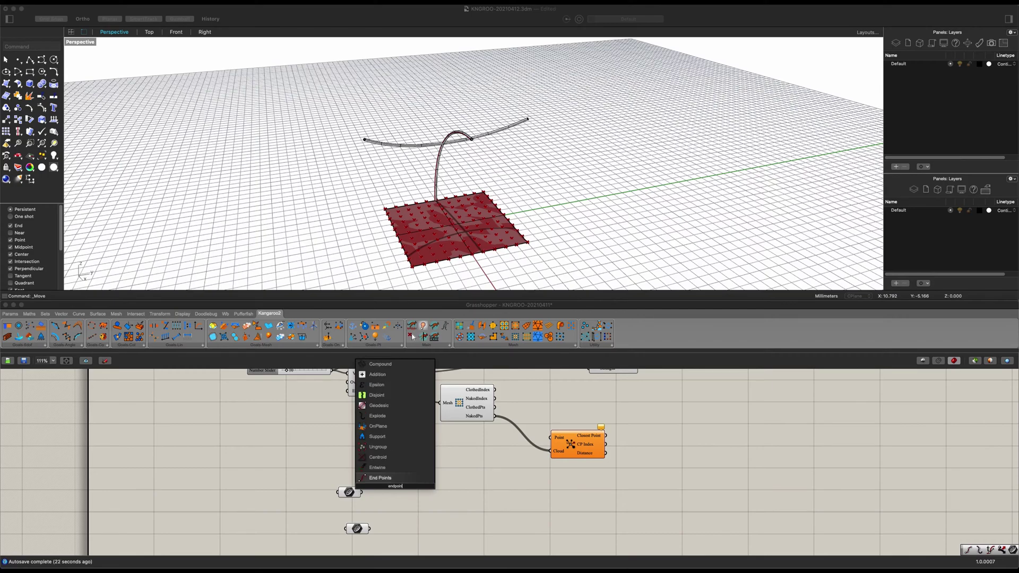
key(Return)
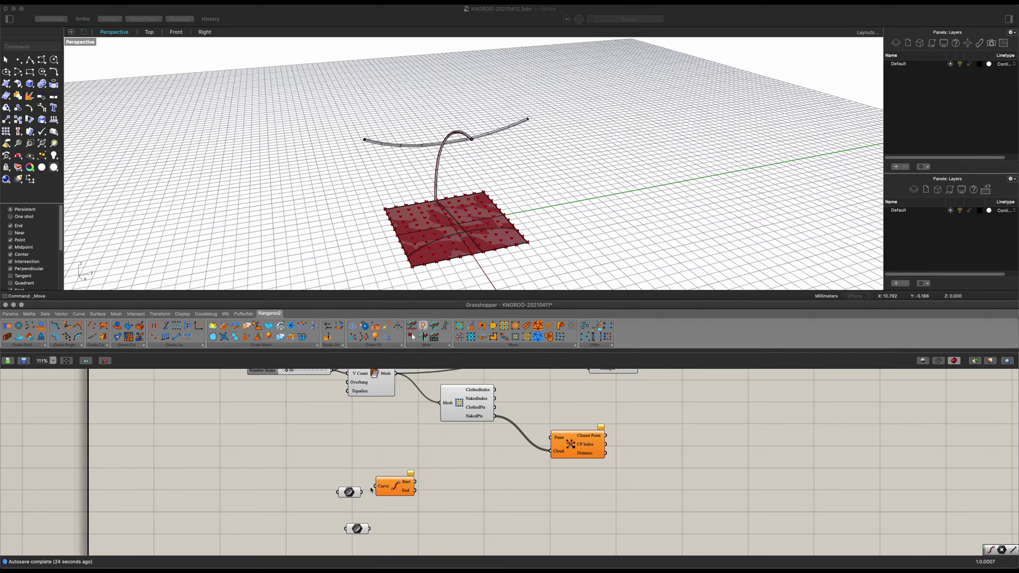
drag(363, 492, 392, 495)
- Add a Merge component and connect the Start and End outputs of End Points to its D1 and D2 inputs
right_drag(468, 500, 468, 473)
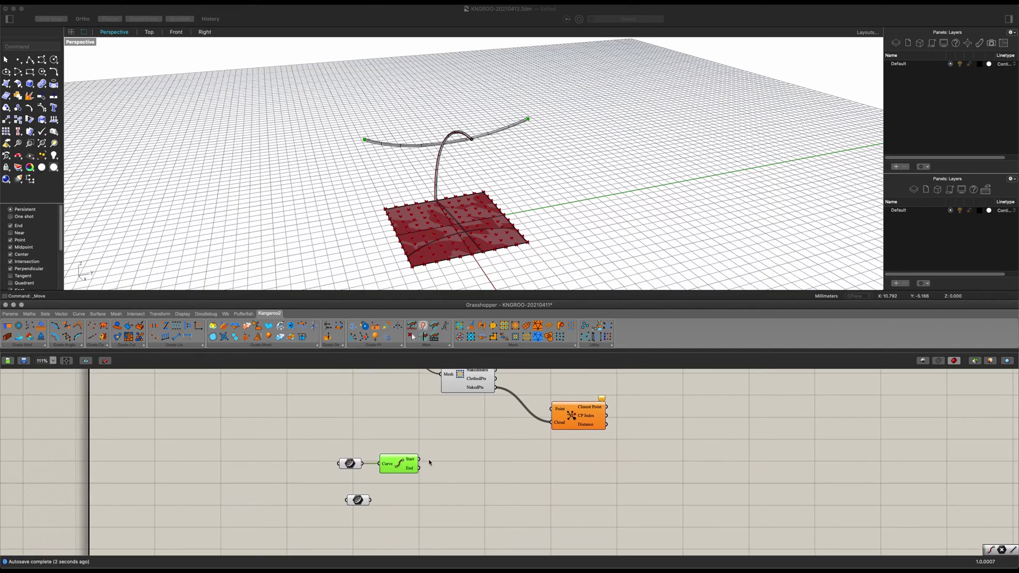
click(469, 473)
double_click(468, 470)
text(merge)
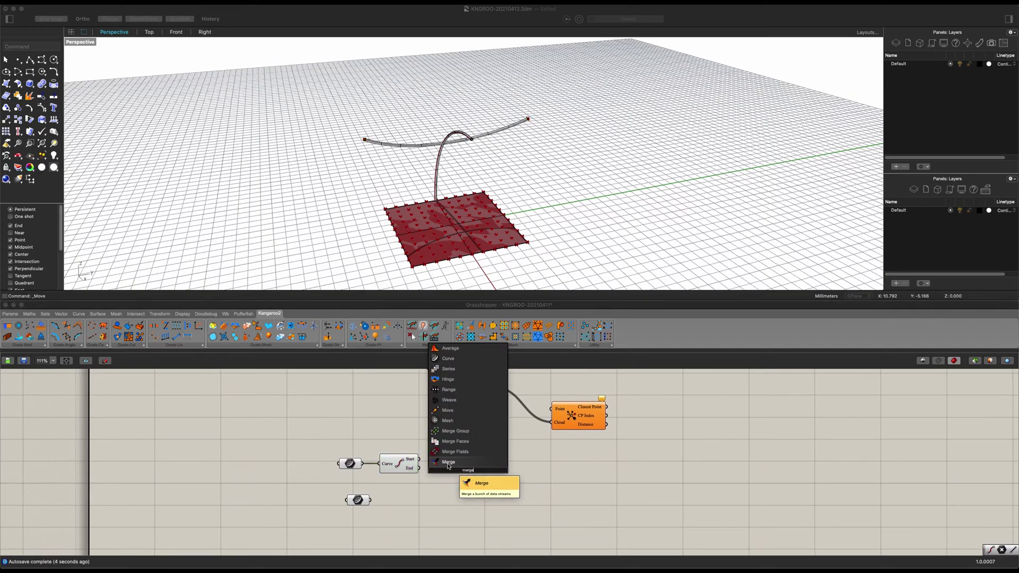
key(Return)
drag(450, 460, 475, 467)
drag(497, 461, 504, 467)
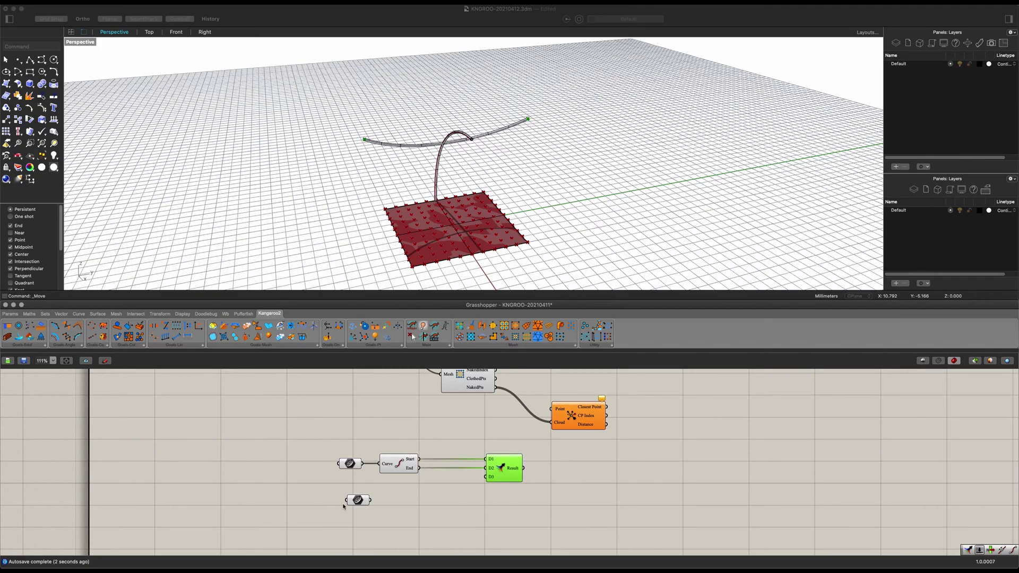
- Move the arch's Curve parameter above the End Points group and shift that group slightly down
drag(353, 500, 347, 398)
drag(525, 497, 385, 468)
click(373, 416)
drag(352, 397, 350, 430)
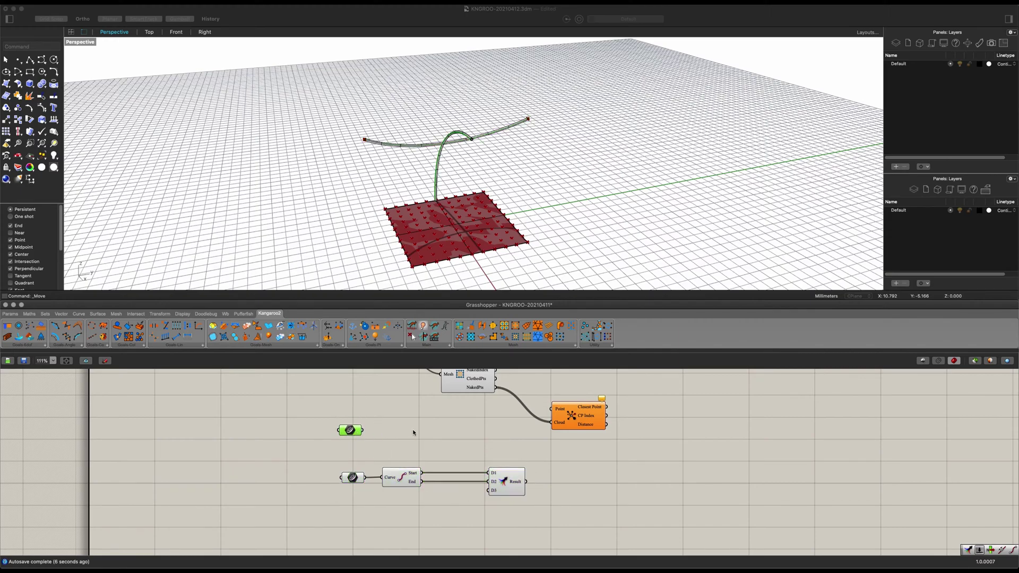
- Add an Evaluate Curve component with a duplicate below End Points, and connect the arch's Curve parameter to both Curve inputs
double_click(413, 432)
text(evalua)
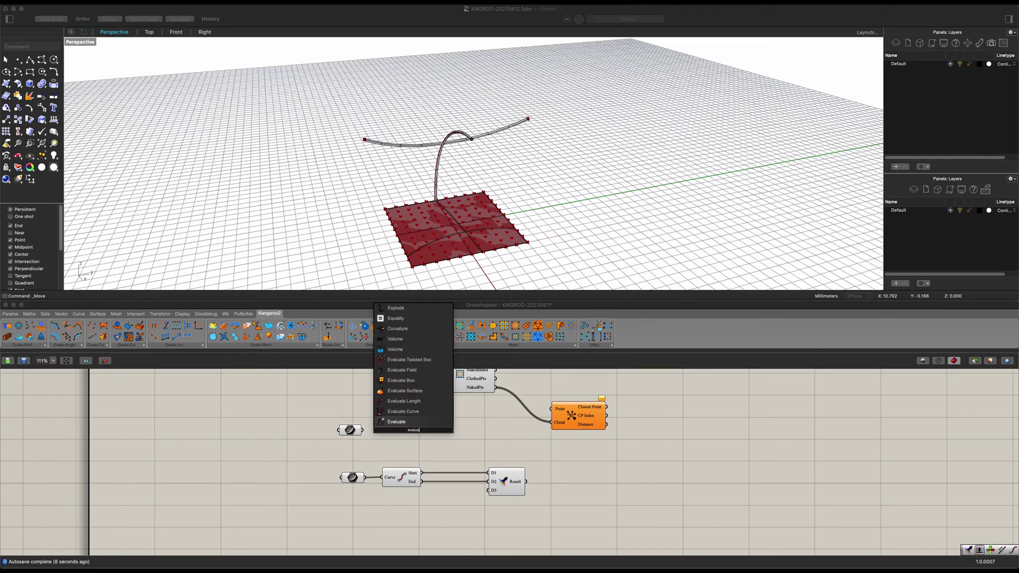
click(404, 411)
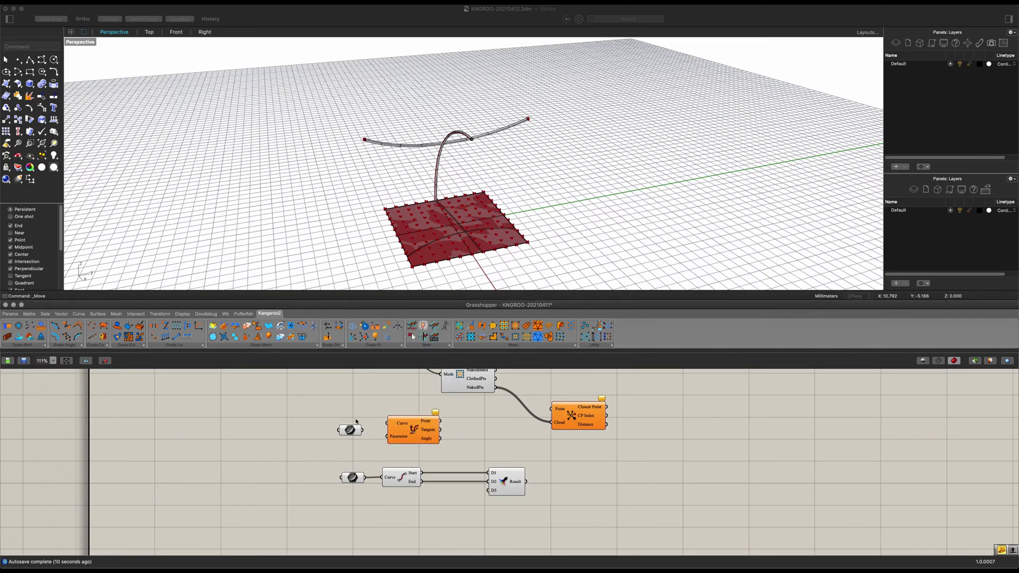
drag(375, 432, 426, 515)
- Add a number slider set to 1.00 and connect it to the upper Evaluate Curve's Parameter input
double_click(341, 463)
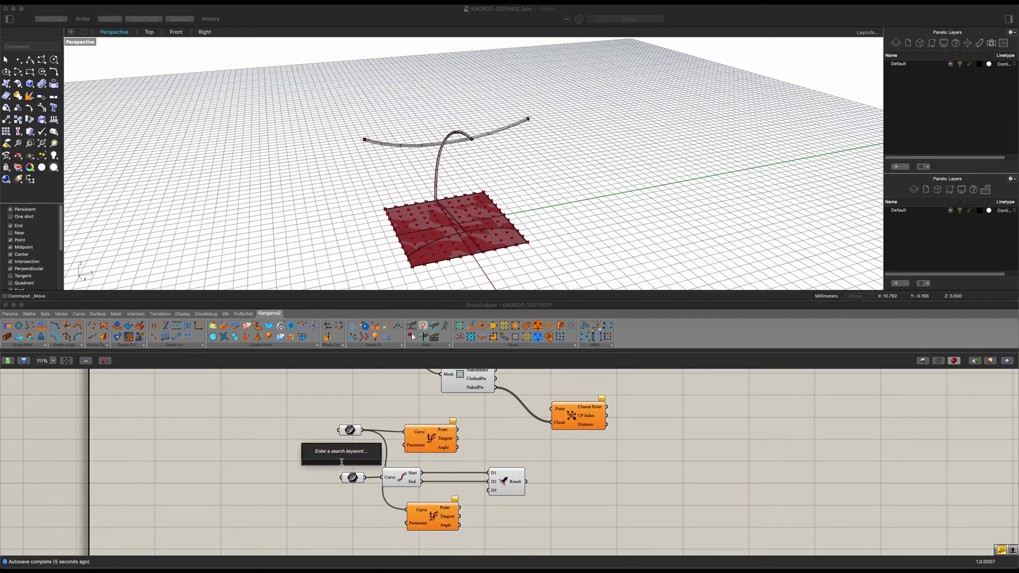
text(1)
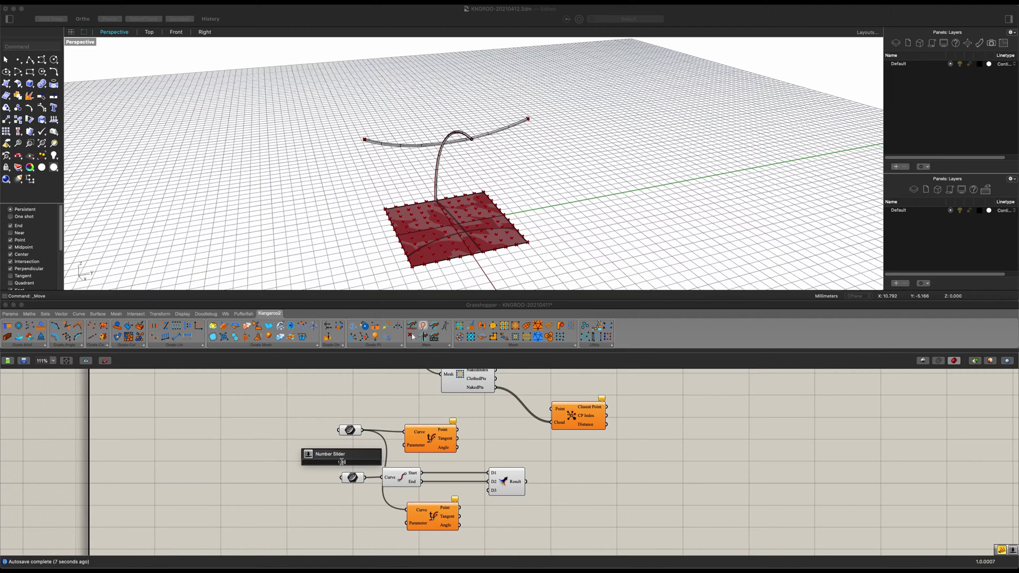
key(Return)
drag(385, 464, 362, 454)
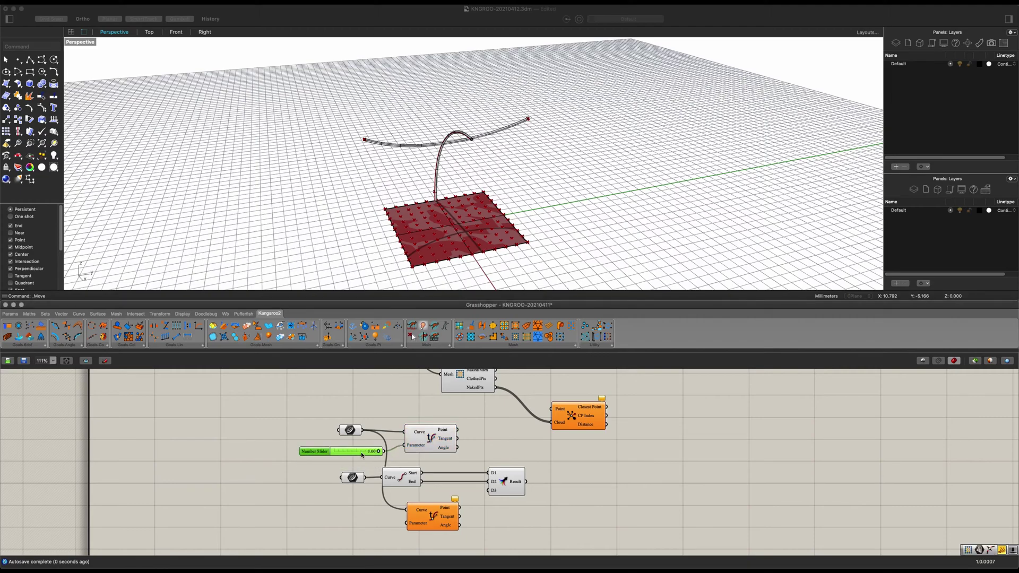
- Reparameterize the Curve inputs of both Evaluate Curve components
scroll(398, 451, up, 3)
right_click(409, 424)
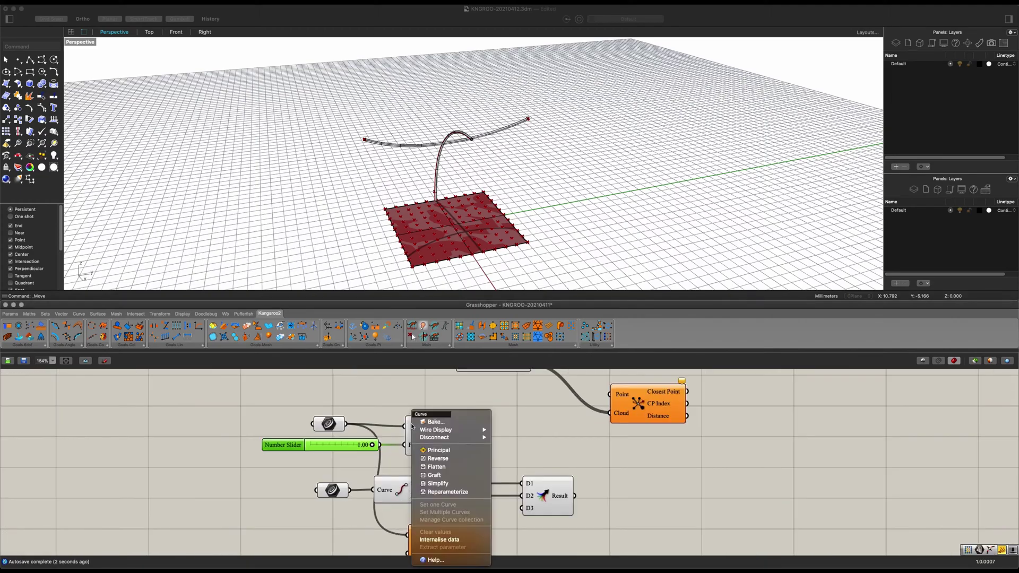
click(447, 492)
right_drag(417, 536, 430, 485)
right_click(424, 484)
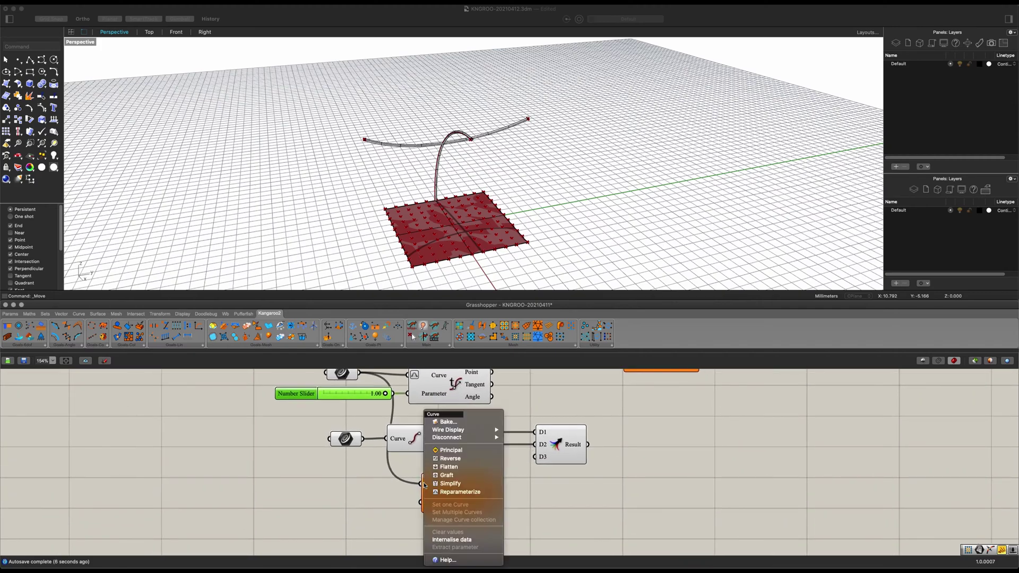
click(455, 492)
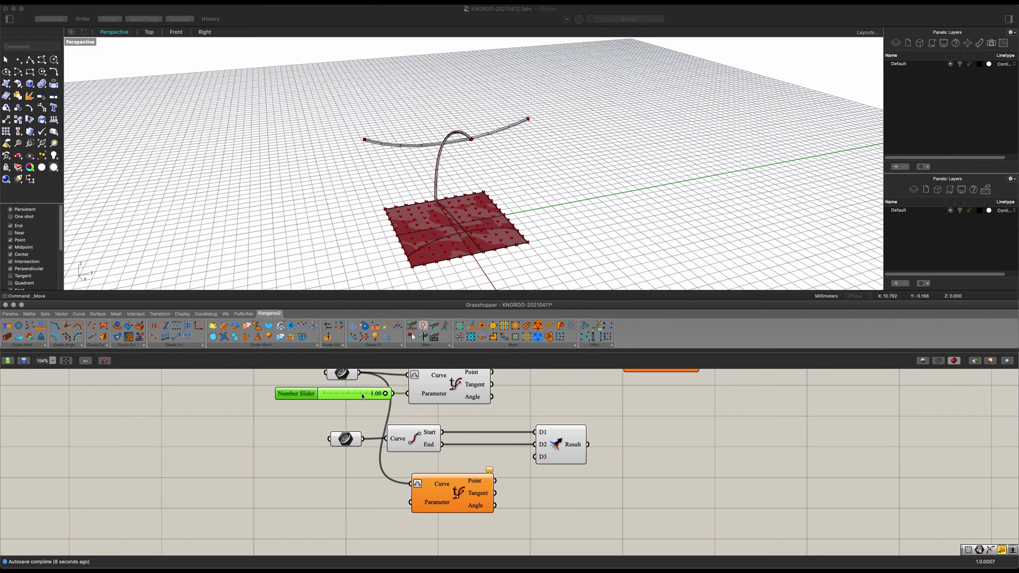
- Duplicate the 1.00 number slider and connect the copy to the lower Evaluate Curve's Parameter input
alt+drag(363, 396, 411, 502)
drag(351, 509, 363, 503)
click(452, 490)
scroll(452, 491, down, 1)
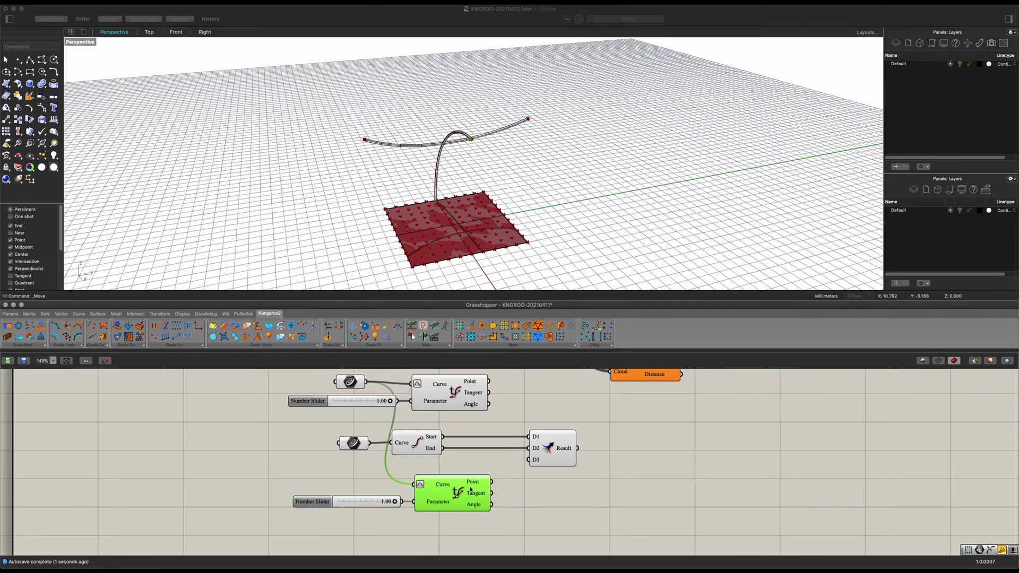
- Set the lower Evaluate Curve's parameter slider to 0.00 and check the evaluated point on the arch
right_drag(470, 489, 432, 471)
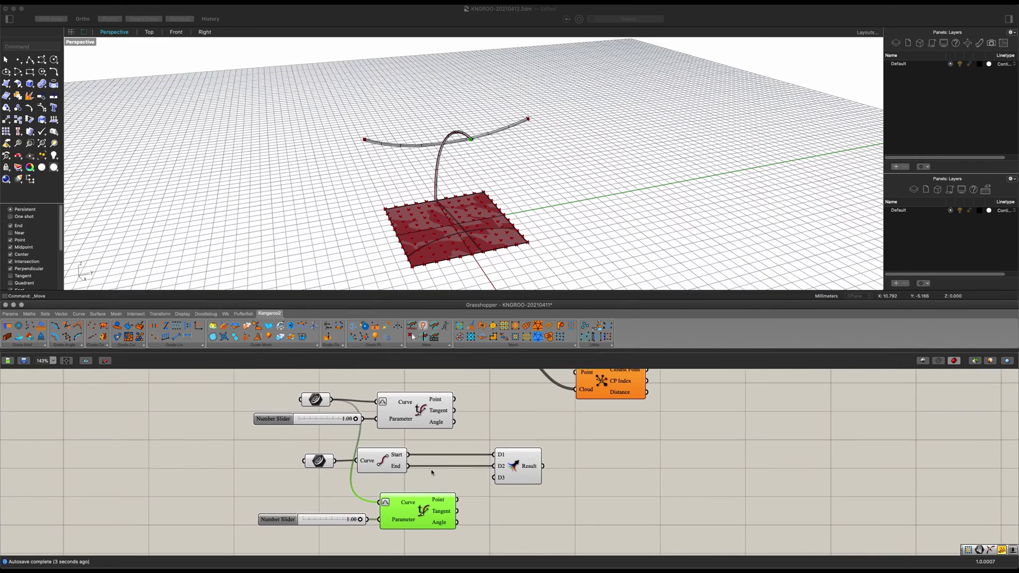
drag(361, 520, 290, 521)
right_drag(439, 233, 519, 212)
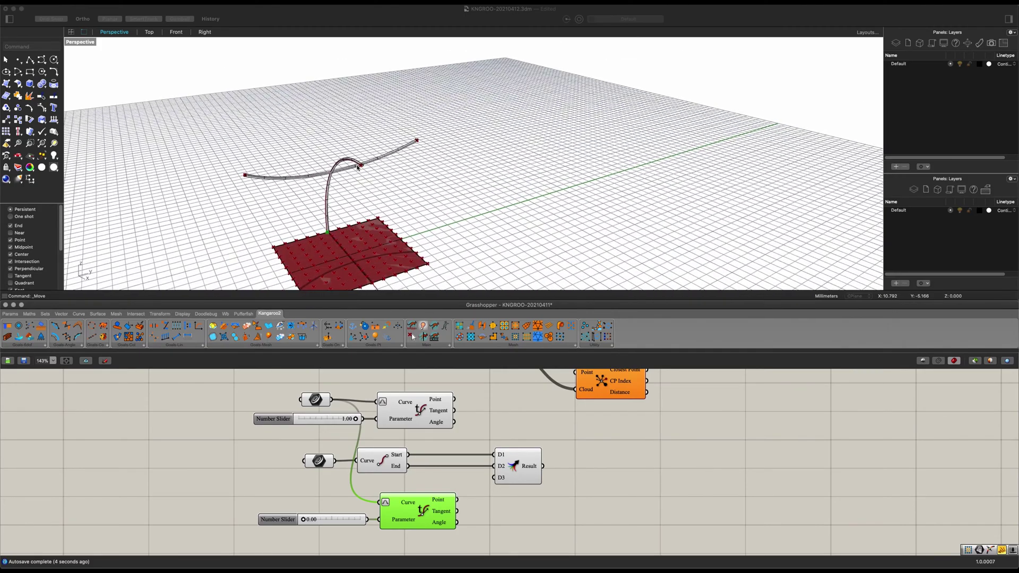
scroll(333, 215, down, 3)
shift+right_drag(336, 215, 387, 180)
scroll(387, 192, up, 3)
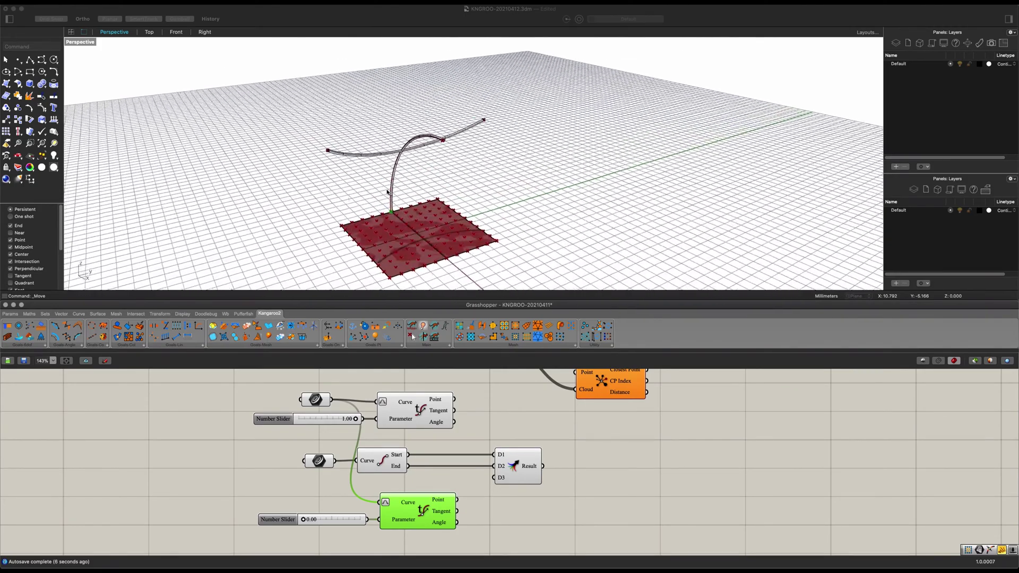
- Connect the Point outputs of both Evaluate Curve components to Merge inputs D3 and D4, and its Result to Closest Point's Point input
click(561, 501)
right_drag(562, 501, 563, 495)
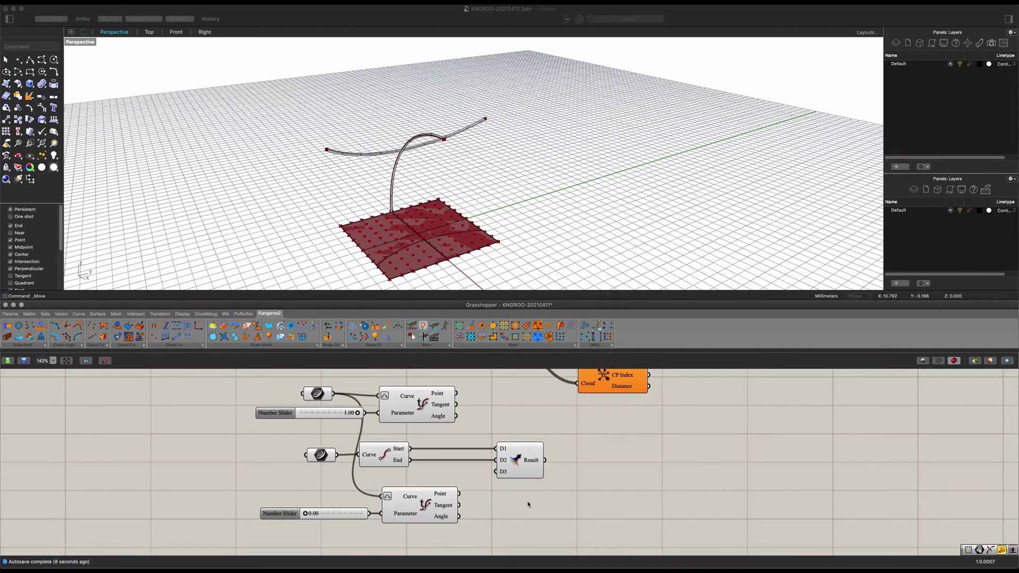
drag(456, 394, 496, 478)
scroll(602, 477, down, 1)
right_drag(603, 477, 513, 516)
drag(461, 501, 535, 422)
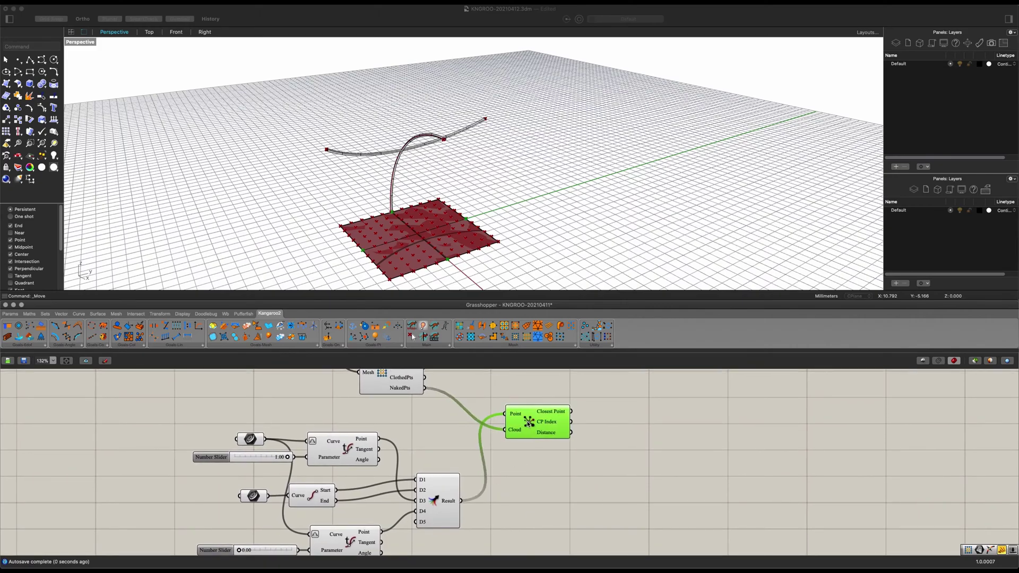
- Add a Kangaroo Anchor goal and connect the Closest Point output to its Point input
double_click(540, 524)
text(ancho)
key(Return)
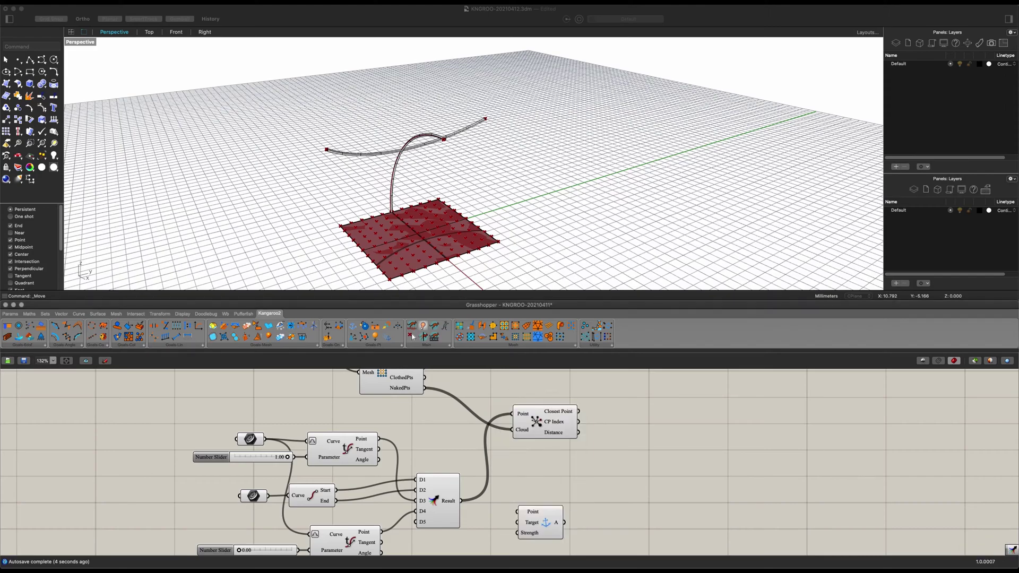
drag(607, 488, 631, 472)
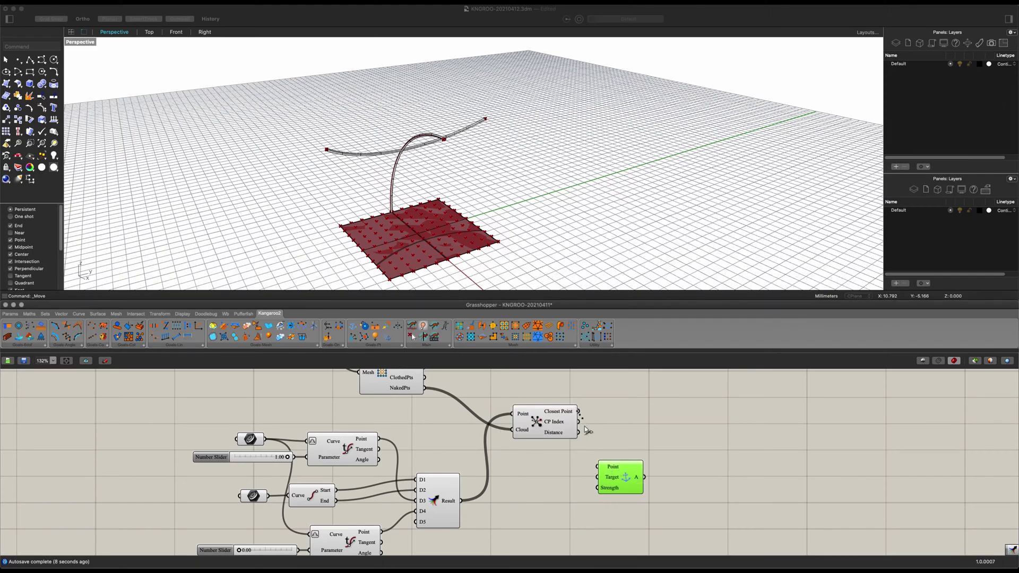
drag(584, 427, 636, 466)
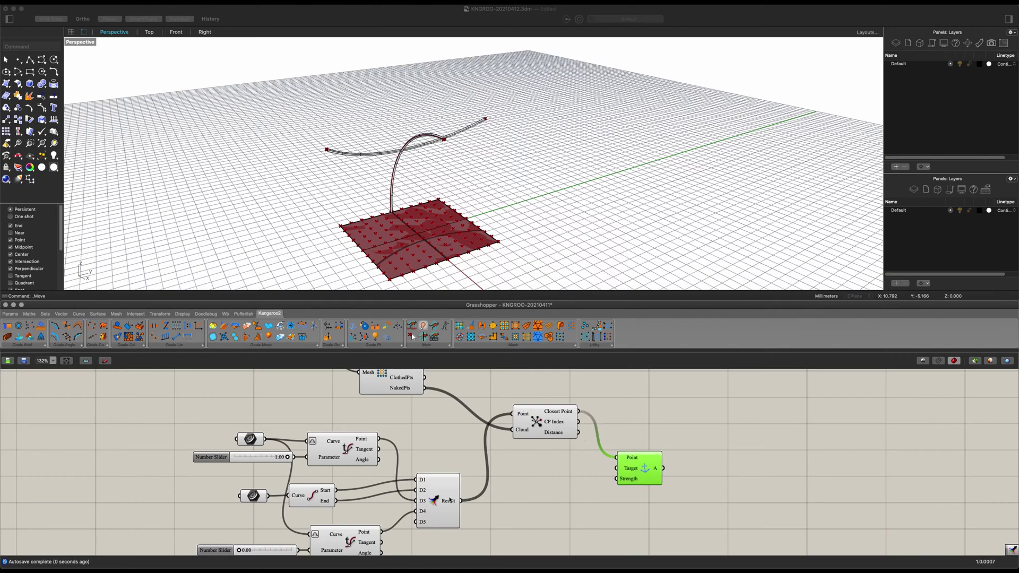
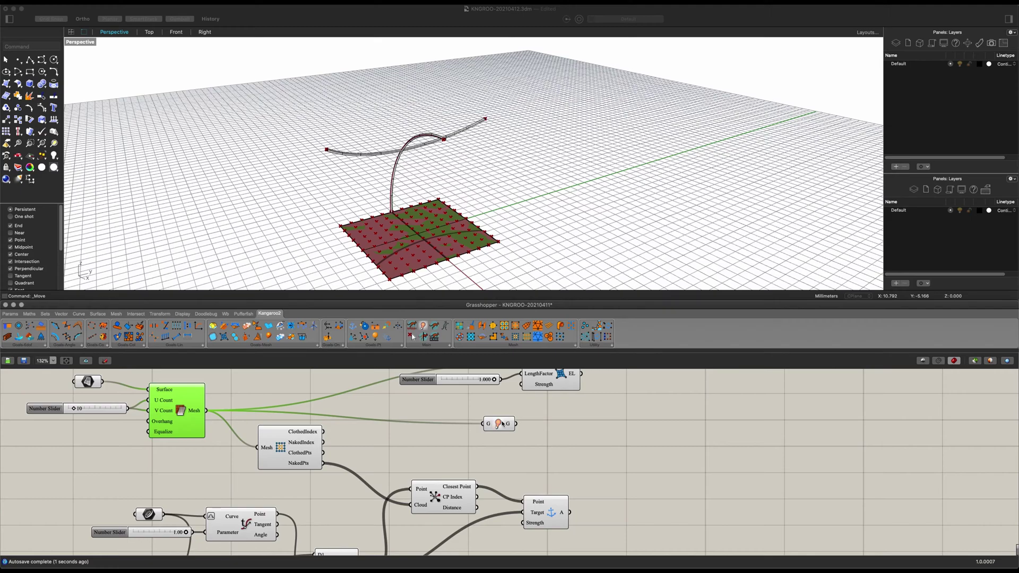
- Add a Kangaroo BouncySolver component beside the EdgeLengths, Show and Anchor goals
right_drag(588, 462, 497, 482)
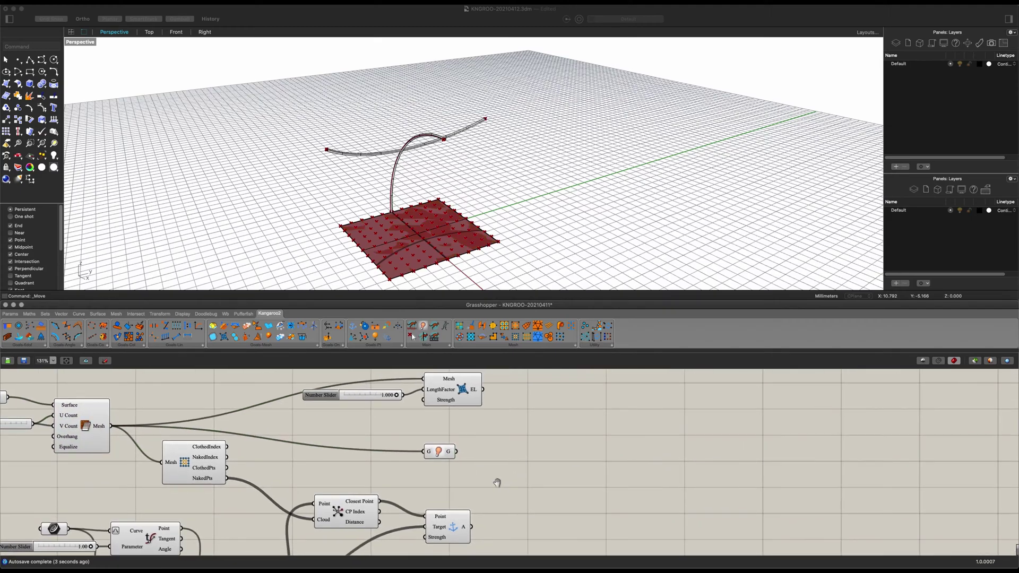
double_click(555, 447)
text(so)
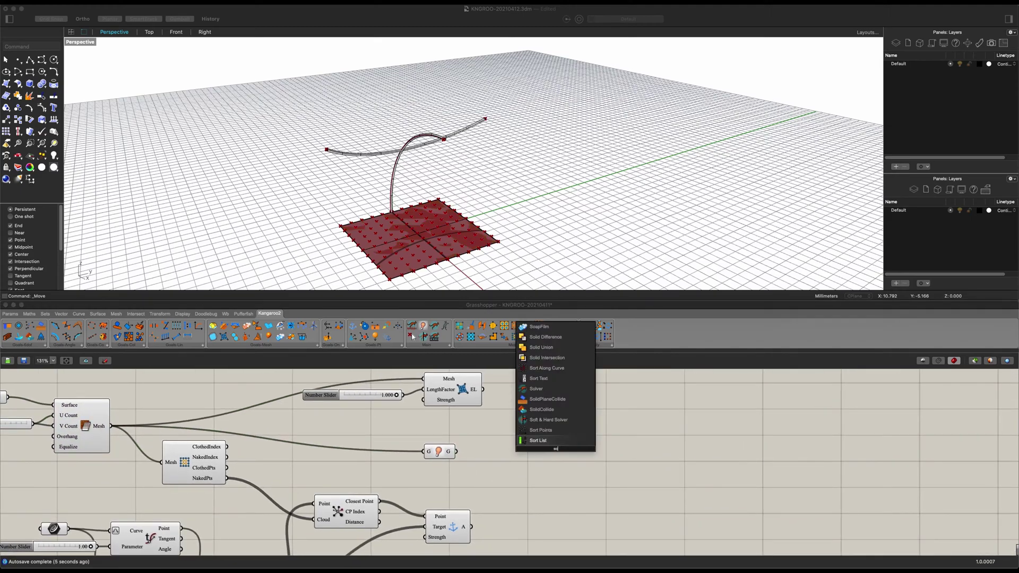
text(lver)
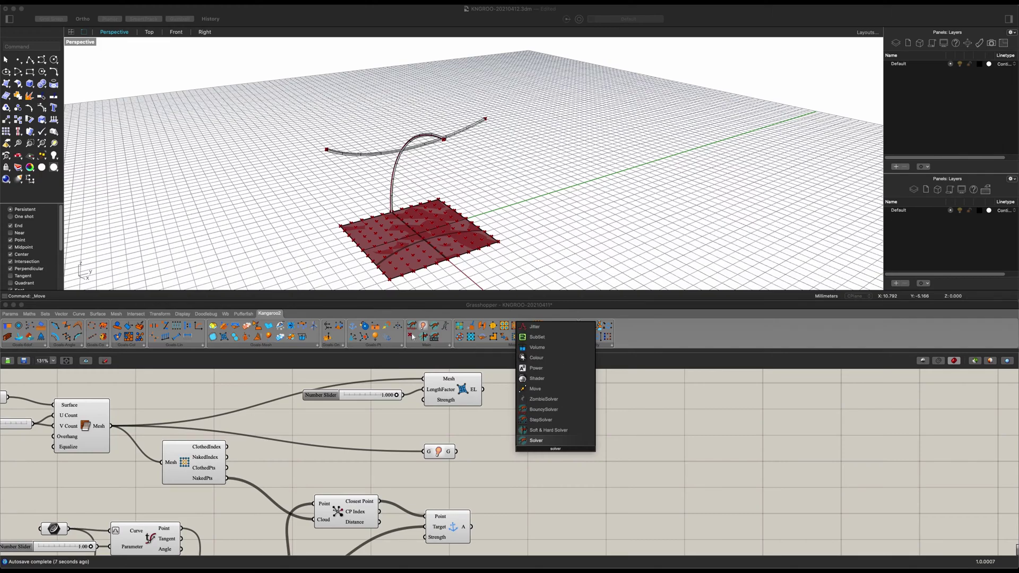
key(Up)
key(Up)
key(Up)
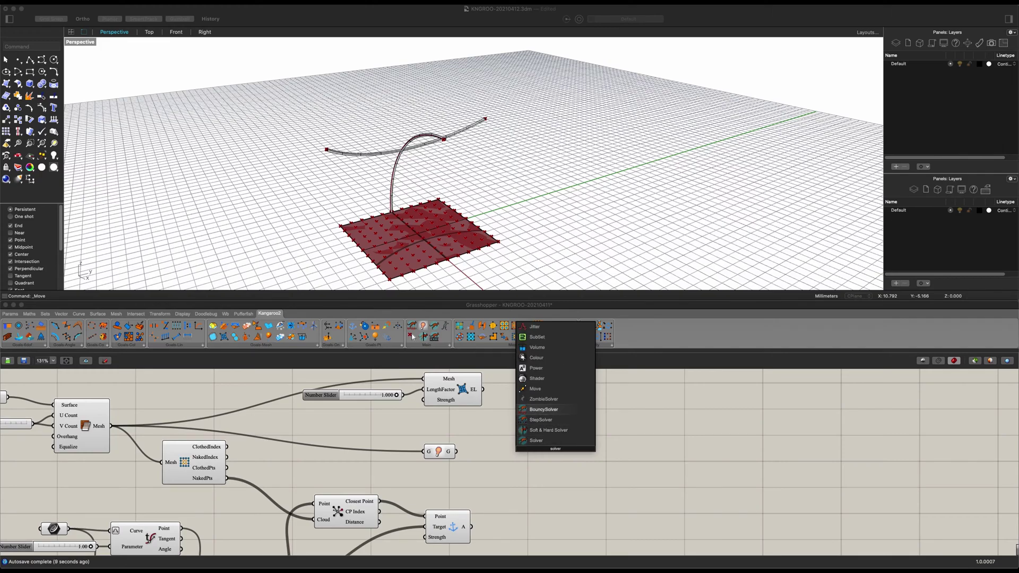
key(Return)
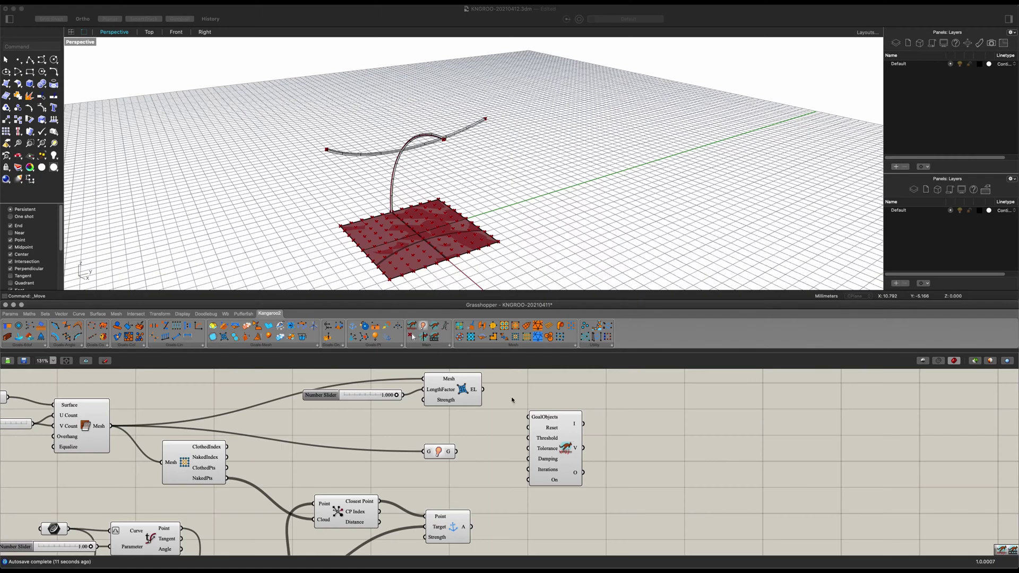
- Connect the EdgeLengths, Show and Anchor outputs to the BouncySolver's GoalObjects input and view the relaxed membrane
drag(527, 414, 529, 417)
drag(499, 507, 653, 460)
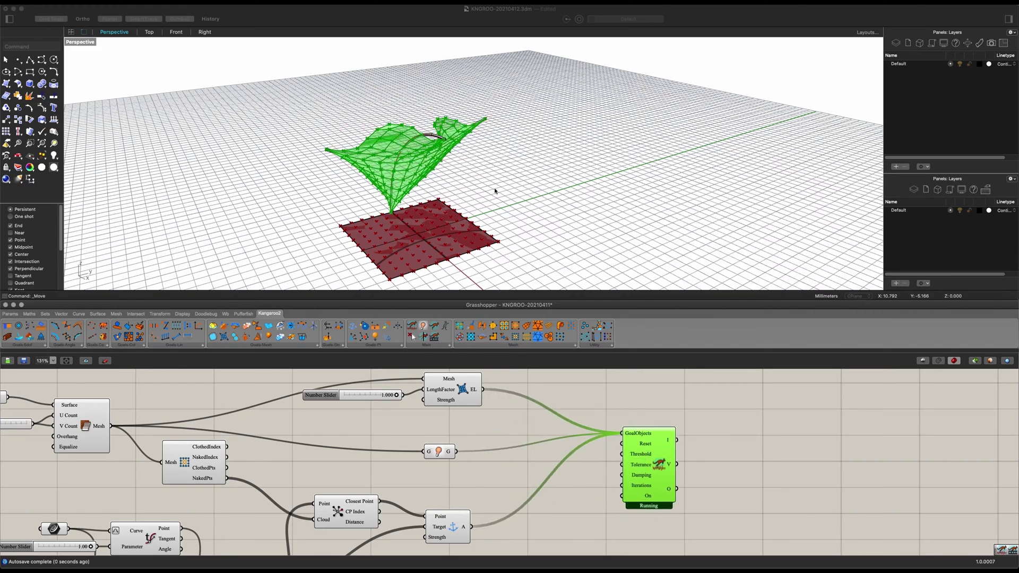
mouse_move(412, 143)
right_down()
mouse_move(387, 126)
mouse_move(411, 141)
right_up()
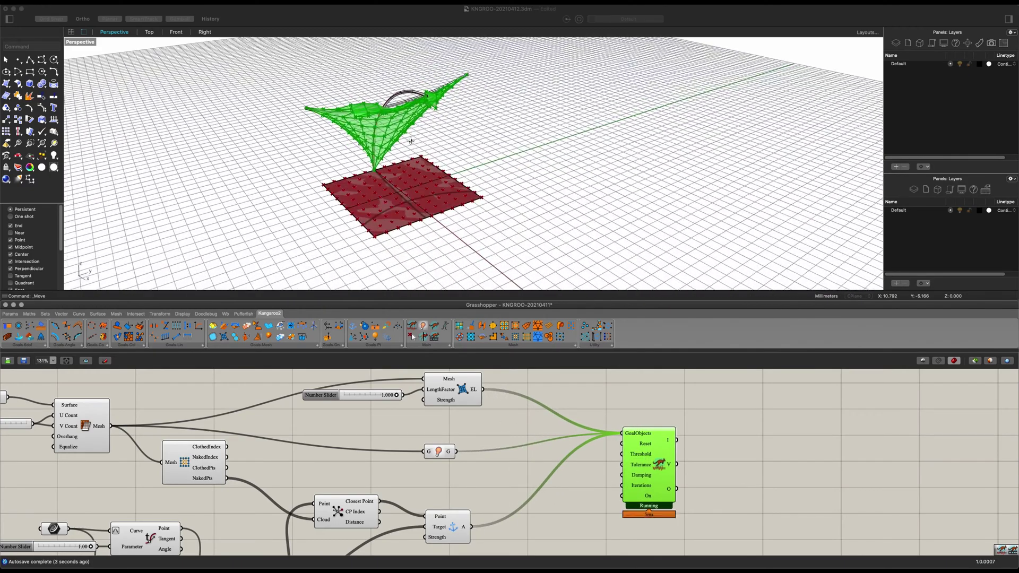
- Add a Button component and connect it to the BouncySolver's Reset input, placing it just beside that input
double_click(580, 499)
text(b)
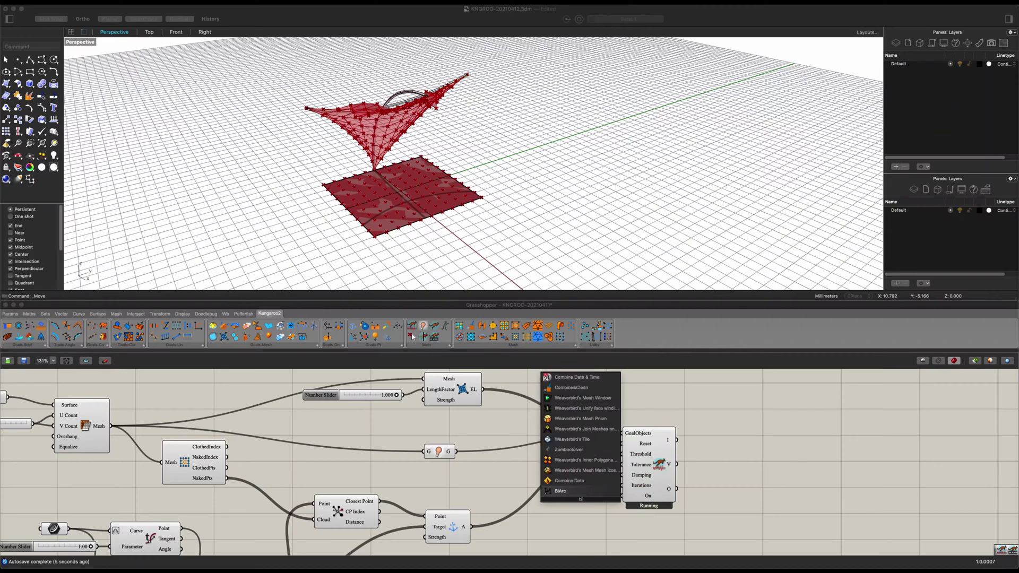
text(i)
key(BackSpace)
text(ut)
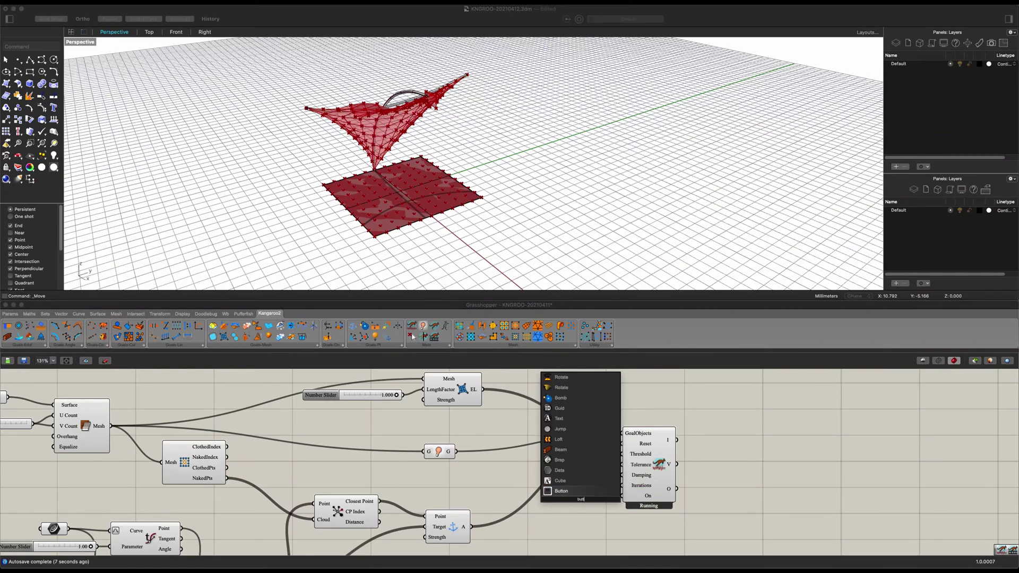
click(584, 492)
drag(613, 487, 622, 444)
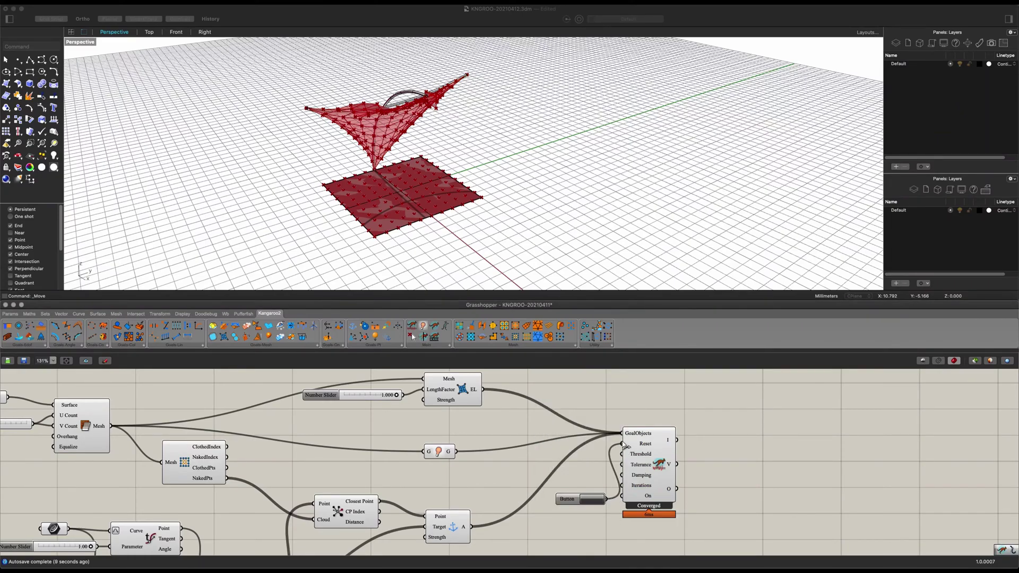
drag(579, 501, 580, 461)
- Add a Boolean Toggle set to False, connect it to the BouncySolver's On input and align it and the Button beside the solver
double_click(564, 526)
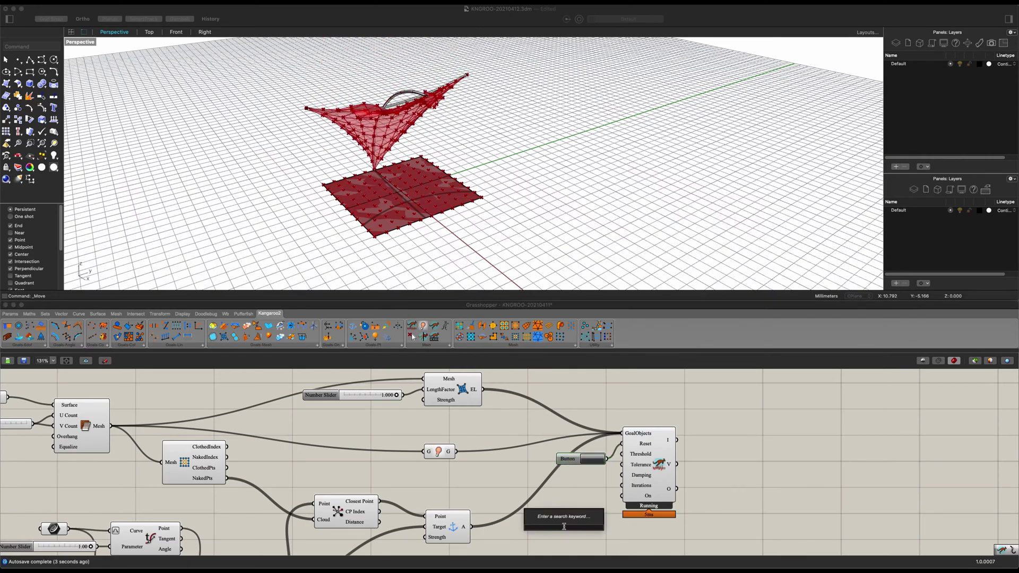
text(boo)
key(Up)
key(Return)
drag(599, 527, 621, 496)
drag(561, 531, 570, 499)
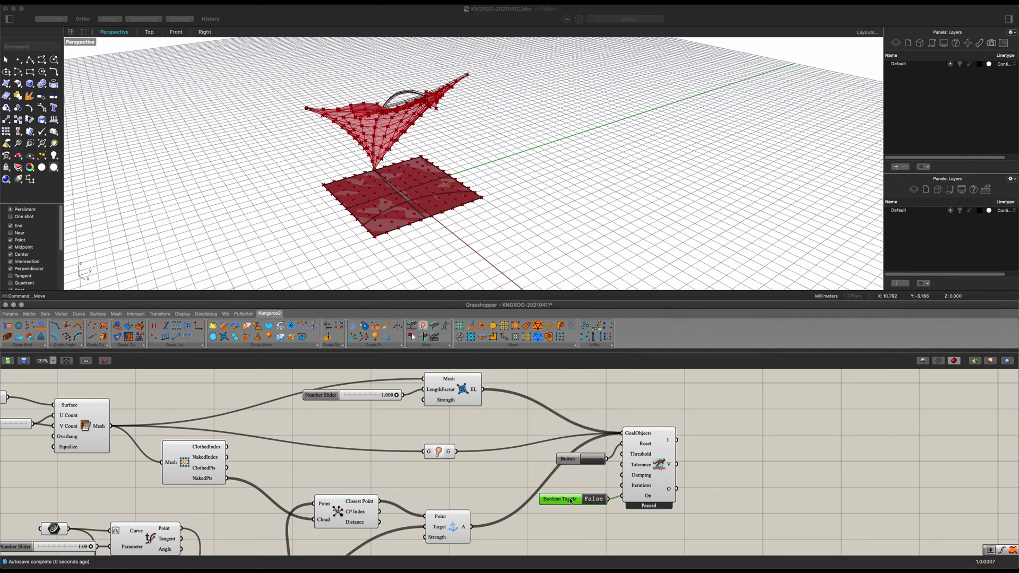
drag(577, 460, 582, 446)
- Zoom the Perspective view to the selected arched pipe and orbit around to examine the membrane from the side
drag(714, 534, 521, 398)
scroll(536, 425, down, 3)
click(653, 434)
mouse_move(512, 212)
right_down()
mouse_move(527, 217)
mouse_move(519, 222)
right_up()
click(472, 150)
text(zs)
key(Return)
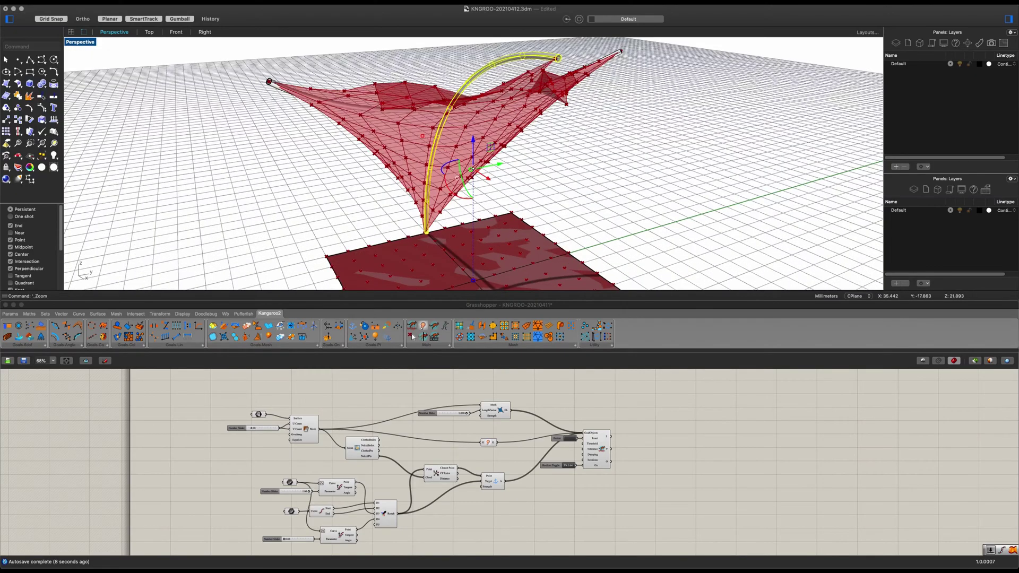
right_drag(457, 118, 313, 137)
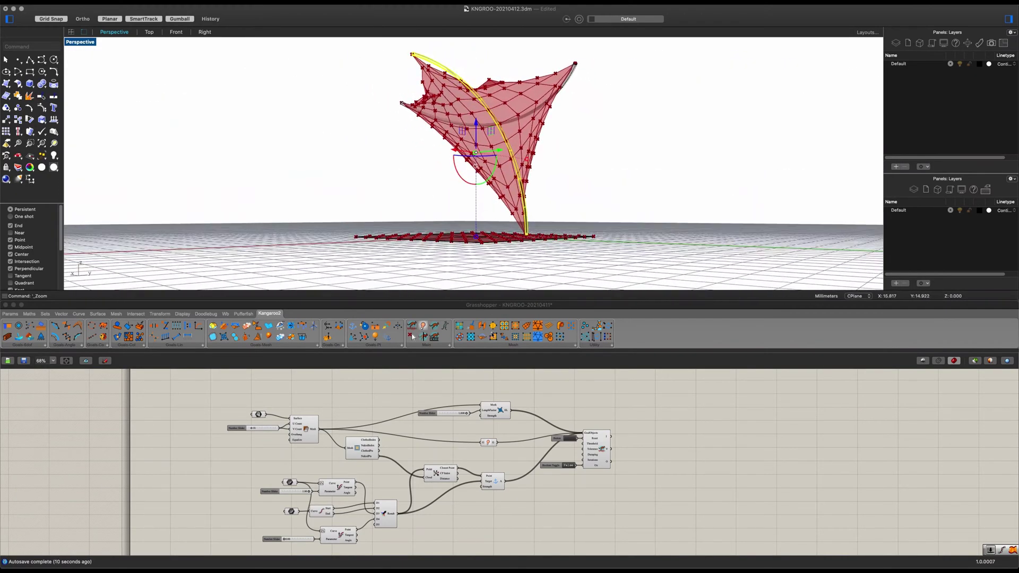
- Turn off the preview of all components upstream of the BouncySolver
click(427, 429)
scroll(520, 521, down, 1)
drag(525, 530, 253, 392)
click(411, 463)
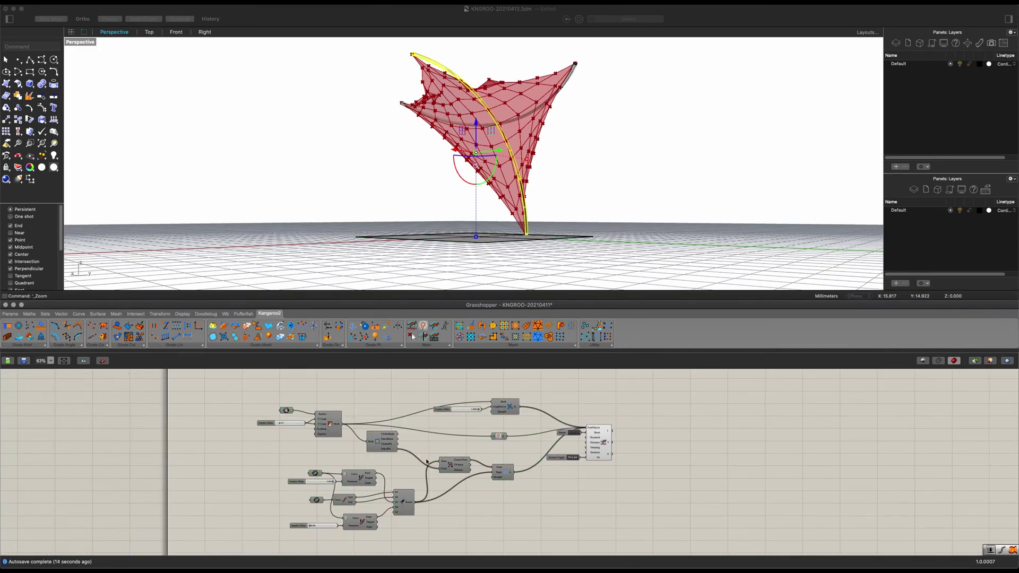
- Add a Geometry parameter, connect the BouncySolver's O output to it and hide the solver's own preview
scroll(501, 412, up, 1)
right_drag(467, 177, 519, 181)
scroll(617, 450, up, 5)
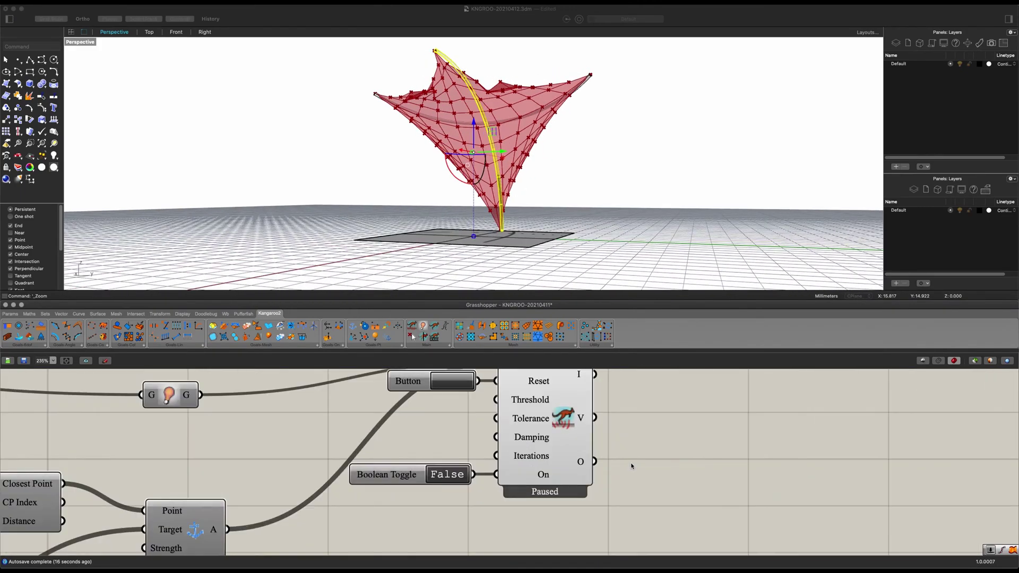
double_click(629, 463)
text(geo)
click(617, 456)
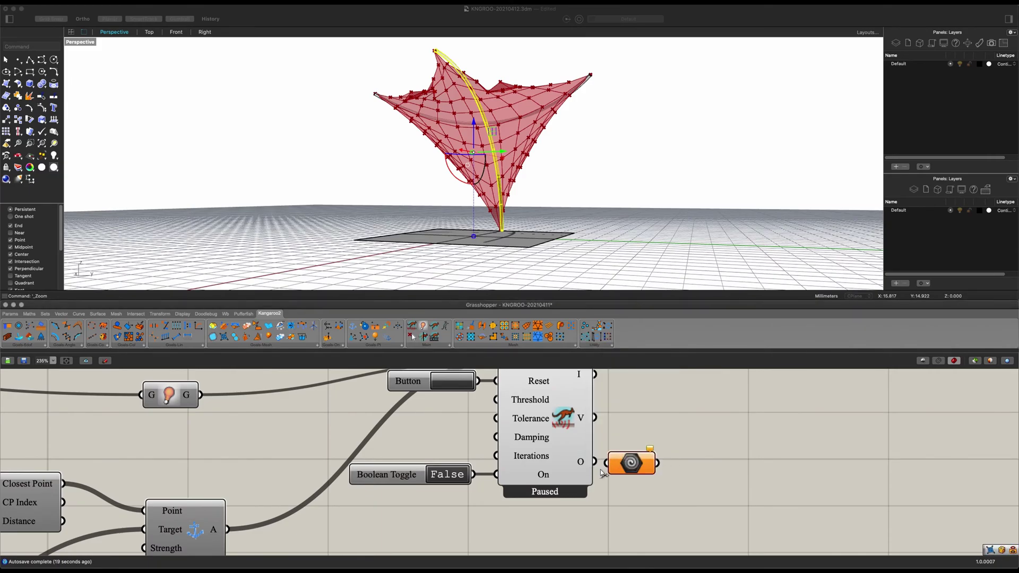
drag(620, 468, 620, 468)
click(558, 450)
key(ctrl+q)
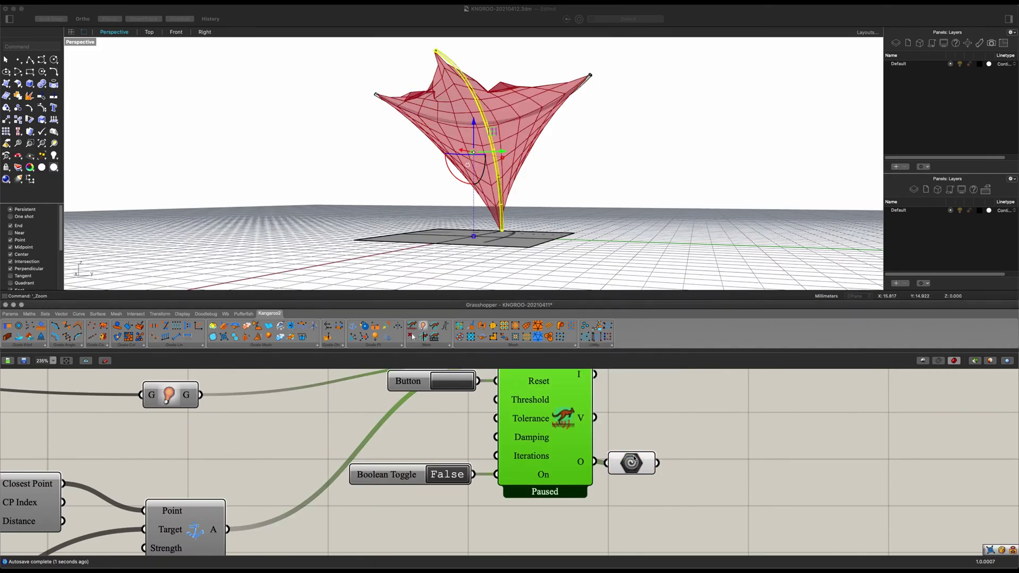
click(636, 460)
drag(628, 470, 663, 467)
click(643, 500)
- With the LengthFactor slider at 1.000, reset the BouncySolver and set its Boolean Toggle to True to rerun the relaxation
scroll(644, 500, down, 5)
right_drag(401, 435, 539, 433)
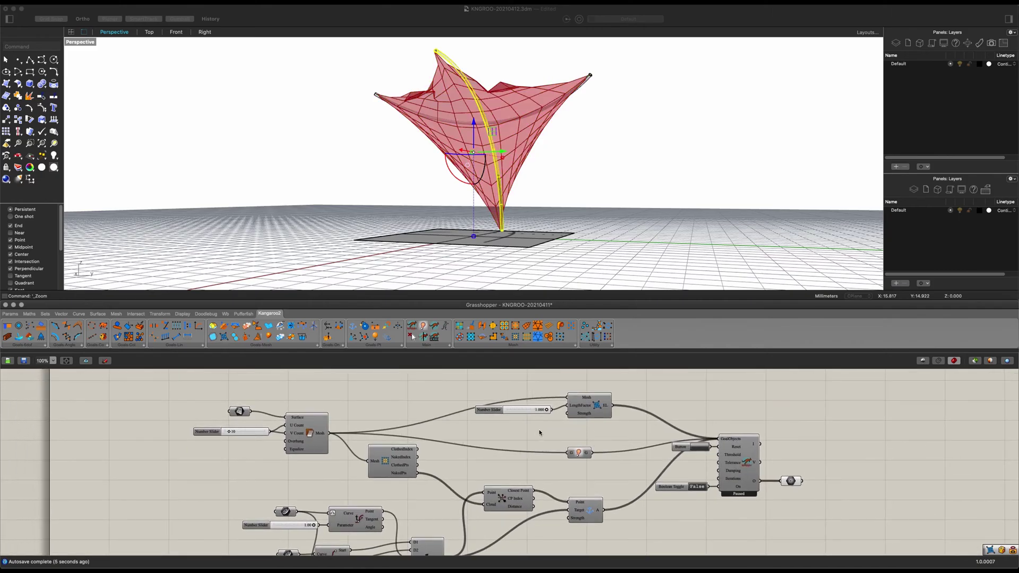
scroll(539, 433, up, 2)
click(546, 395)
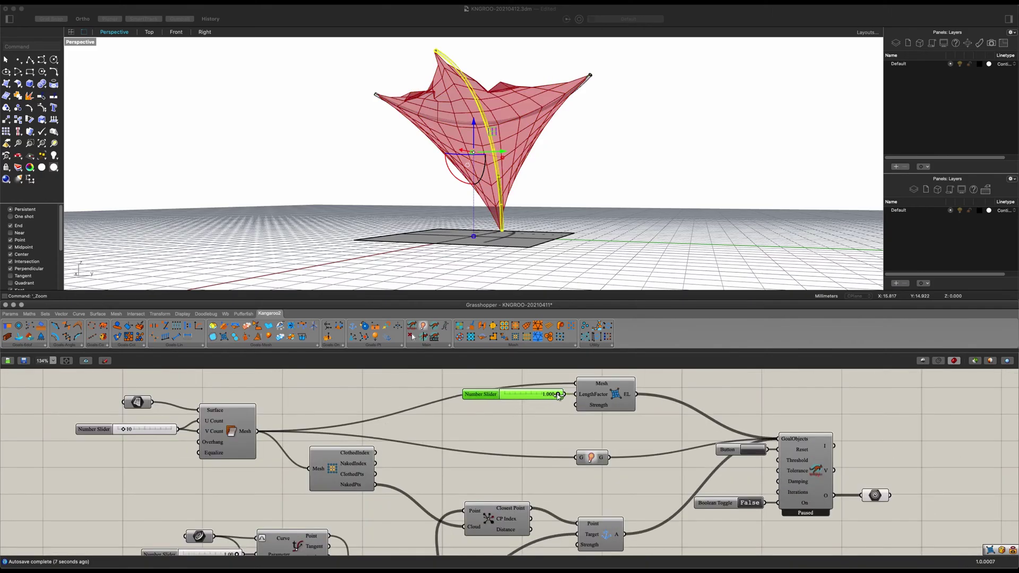
drag(545, 395, 563, 407)
click(751, 451)
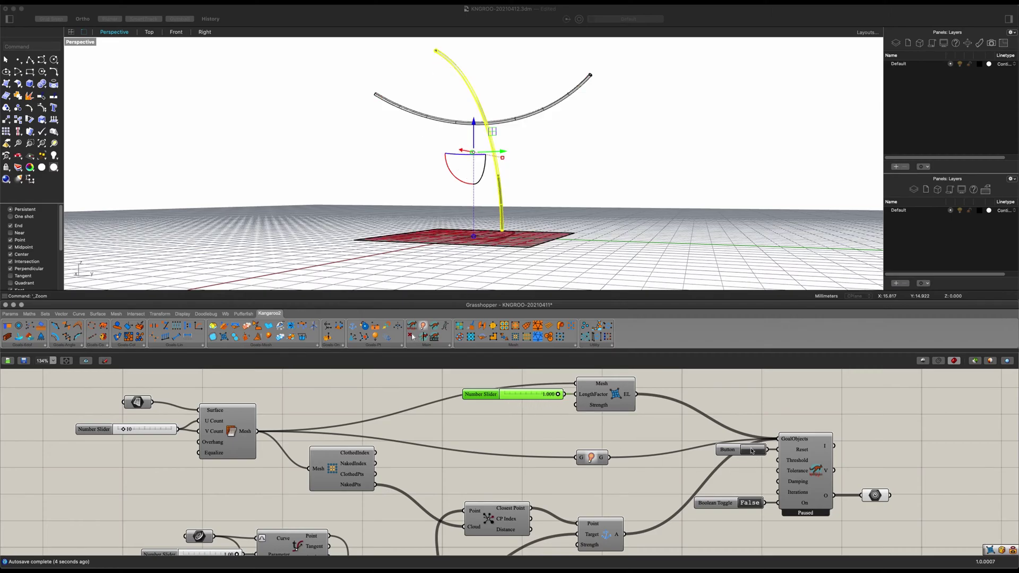
click(751, 503)
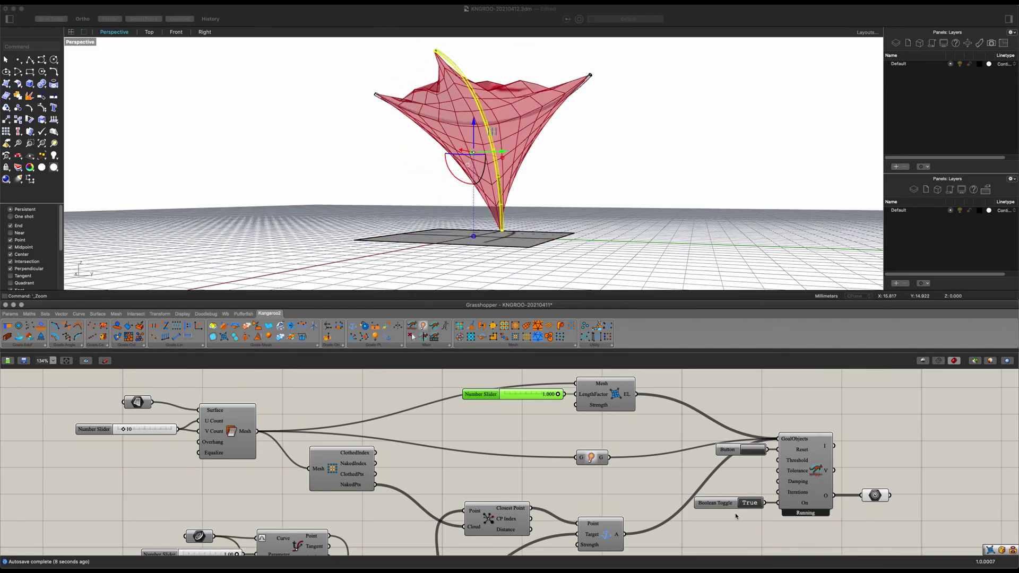
- Raise the Parameter slider of the lower Evaluate Curve slightly to shift its anchor point along the curve
scroll(274, 470, down, 1)
right_drag(273, 470, 399, 410)
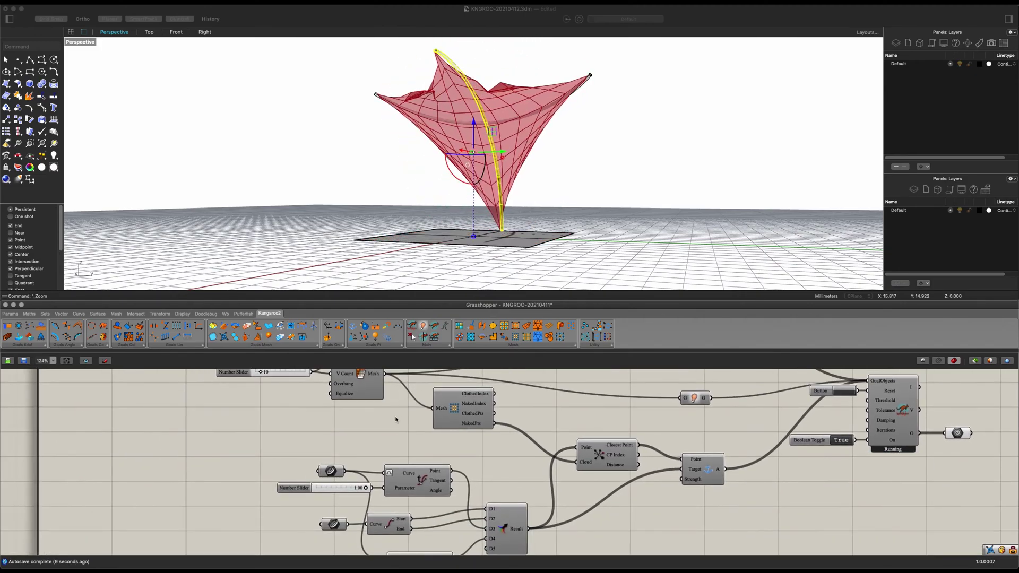
right_drag(368, 481, 426, 438)
scroll(428, 438, down, 2)
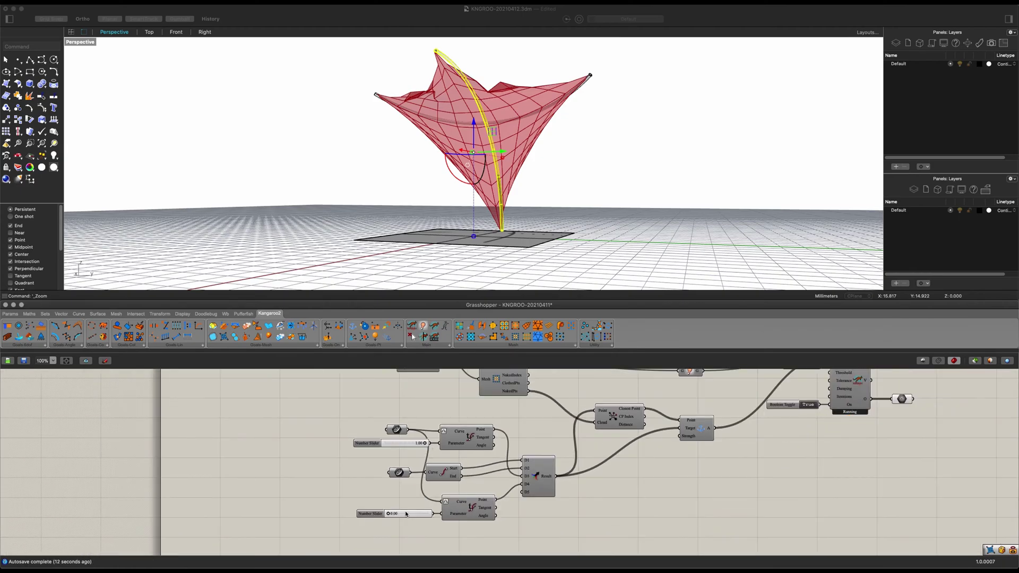
scroll(399, 504, up, 2)
mouse_move(385, 516)
mouse_down()
mouse_move(402, 521)
mouse_move(393, 521)
mouse_up()
right_drag(411, 198, 406, 254)
- Set the number slider driving the mesh surface's U Count and V Count to 20
right_drag(430, 444, 544, 539)
scroll(429, 415, up, 6)
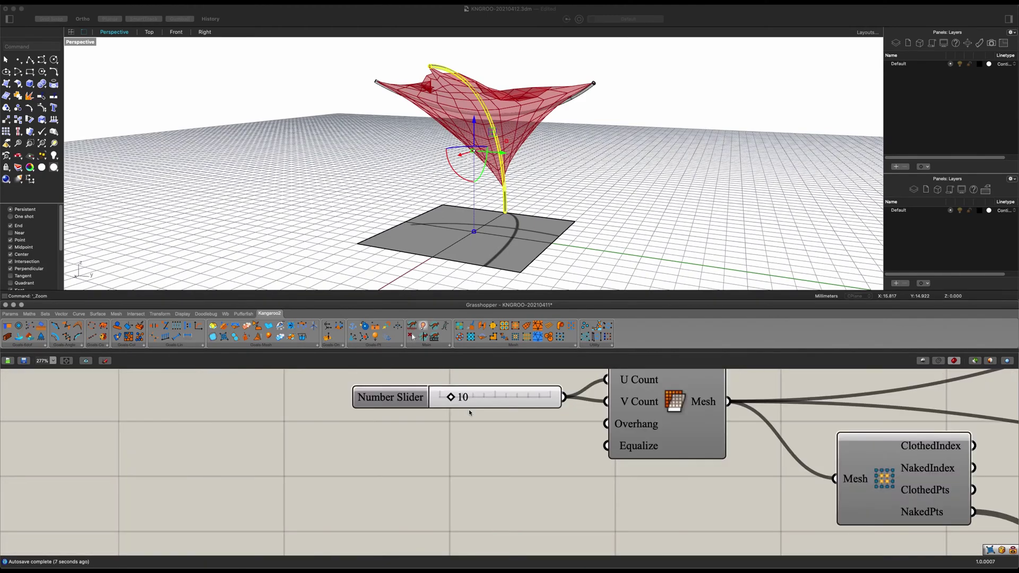
drag(420, 425, 430, 430)
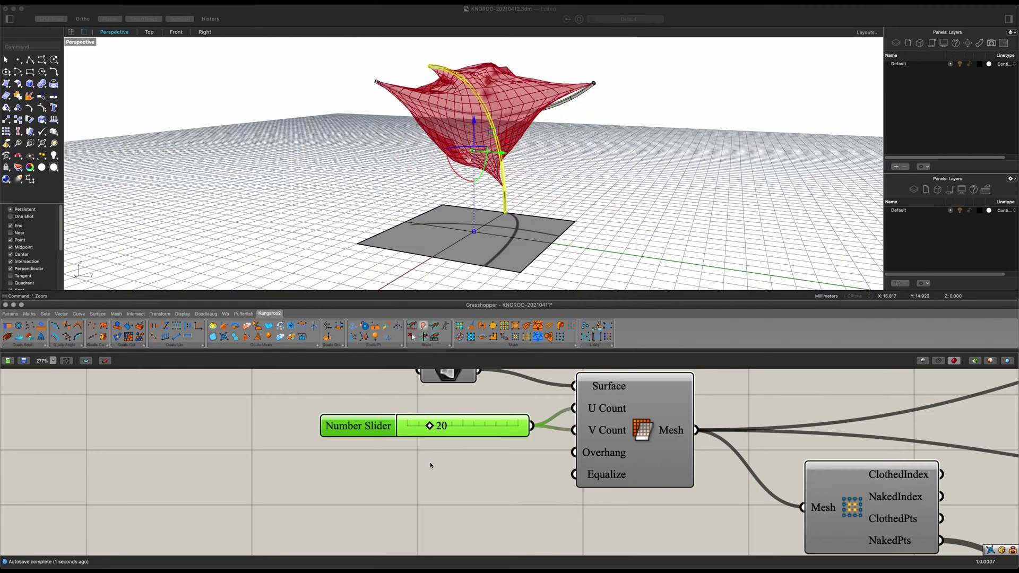
- Lower the EdgeLengths LengthFactor slider to 0.141 to tighten the membrane
scroll(469, 252, down, 6)
scroll(796, 456, down, 2)
right_drag(795, 456, 582, 462)
right_drag(659, 444, 448, 466)
drag(637, 427, 589, 393)
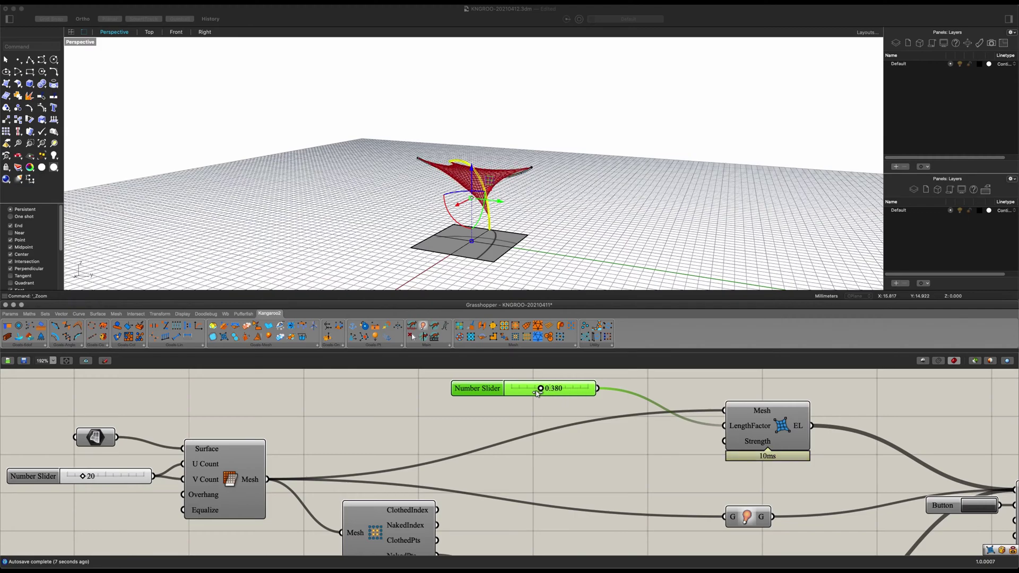
drag(533, 393, 523, 392)
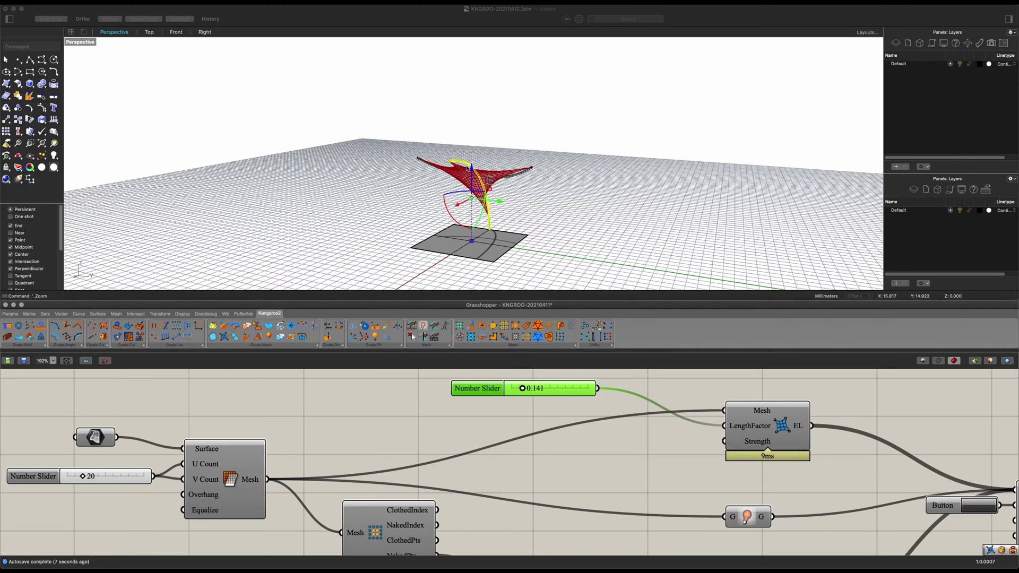
- Examine the tightened membrane up close from several angles in the Perspective view
right_drag(467, 169, 423, 157)
click(413, 196)
scroll(414, 195, up, 8)
right_drag(462, 196, 496, 185)
click(591, 206)
scroll(471, 230, down, 7)
click(652, 485)
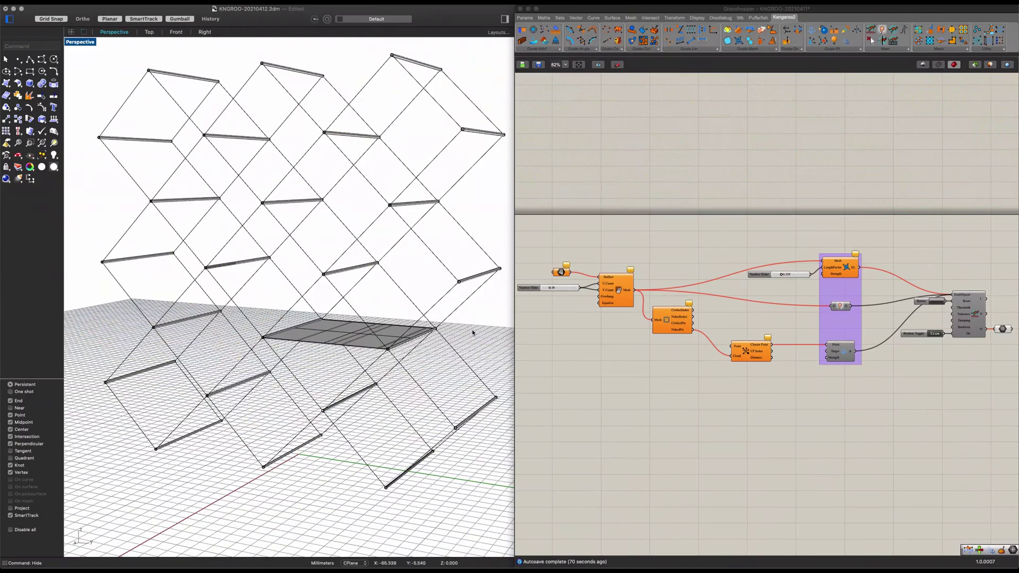
- Reference the flat horizontal surface inside the lattice frame as the single surface of the Surface parameter
right_drag(473, 332, 284, 360)
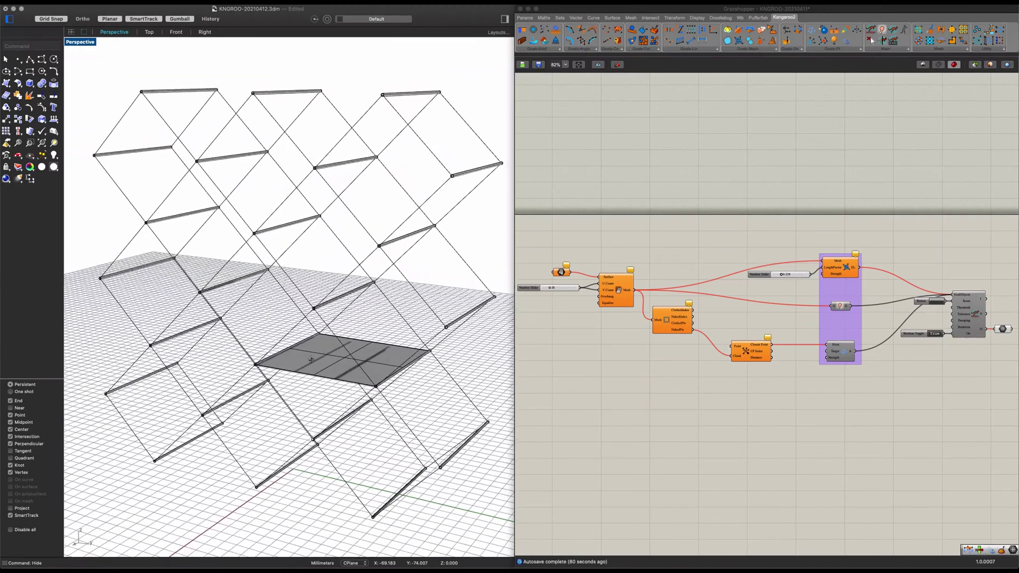
click(645, 363)
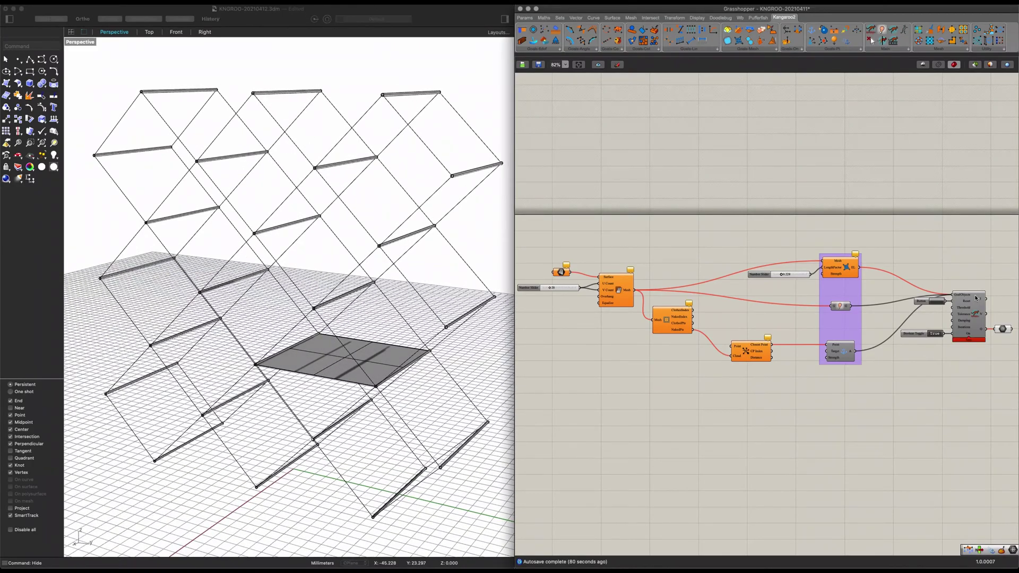
scroll(867, 321, up, 1)
right_drag(924, 381, 868, 411)
right_drag(685, 348, 727, 350)
scroll(846, 396, up, 1)
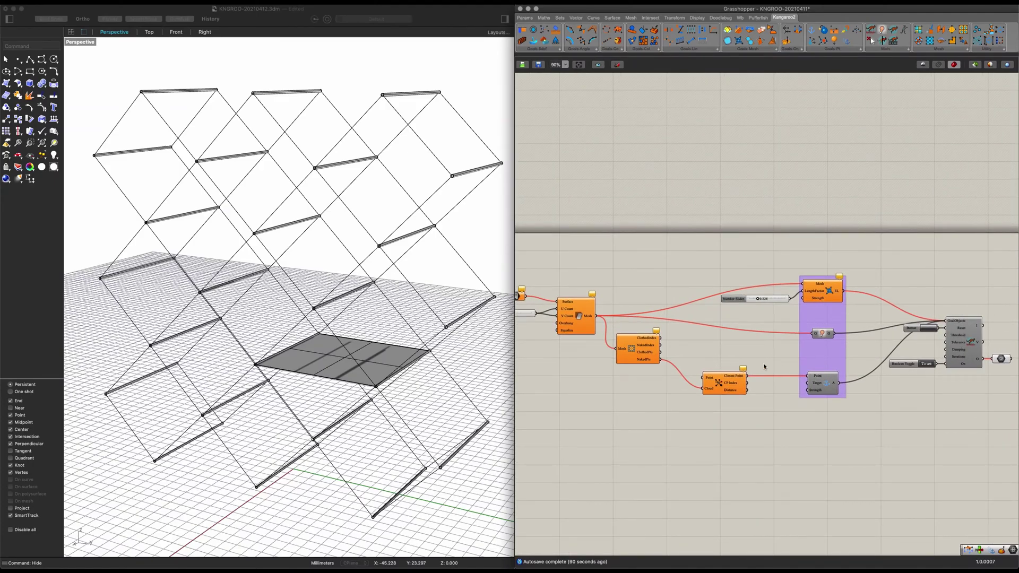
right_drag(699, 347, 797, 348)
scroll(683, 325, up, 2)
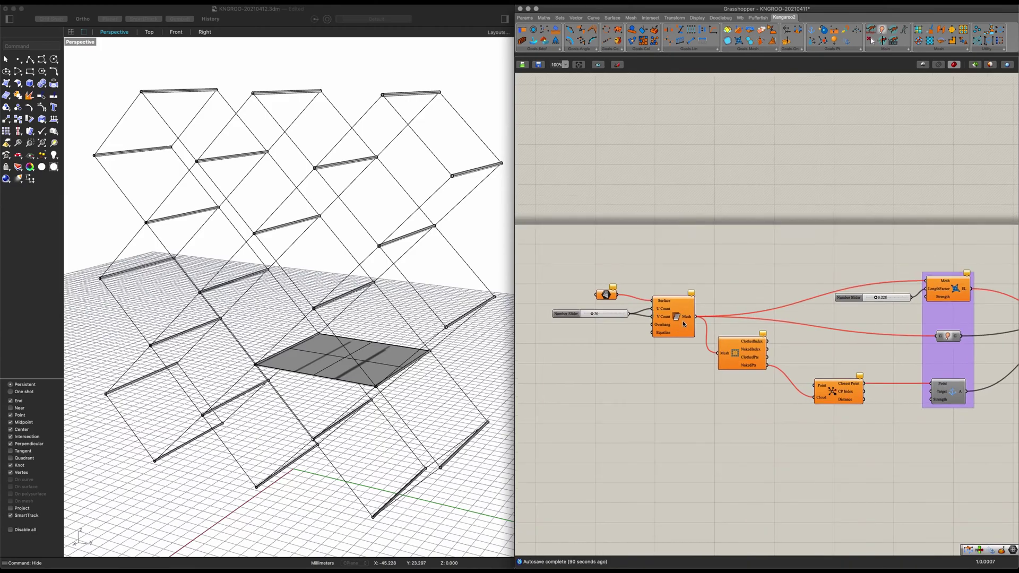
mouse_move(672, 318)
right_click(603, 296)
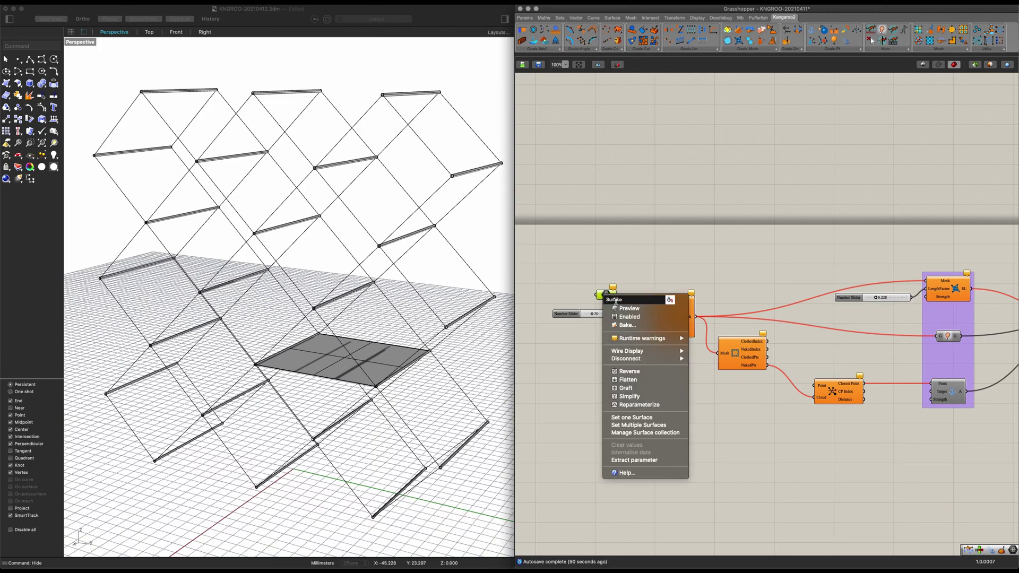
click(632, 418)
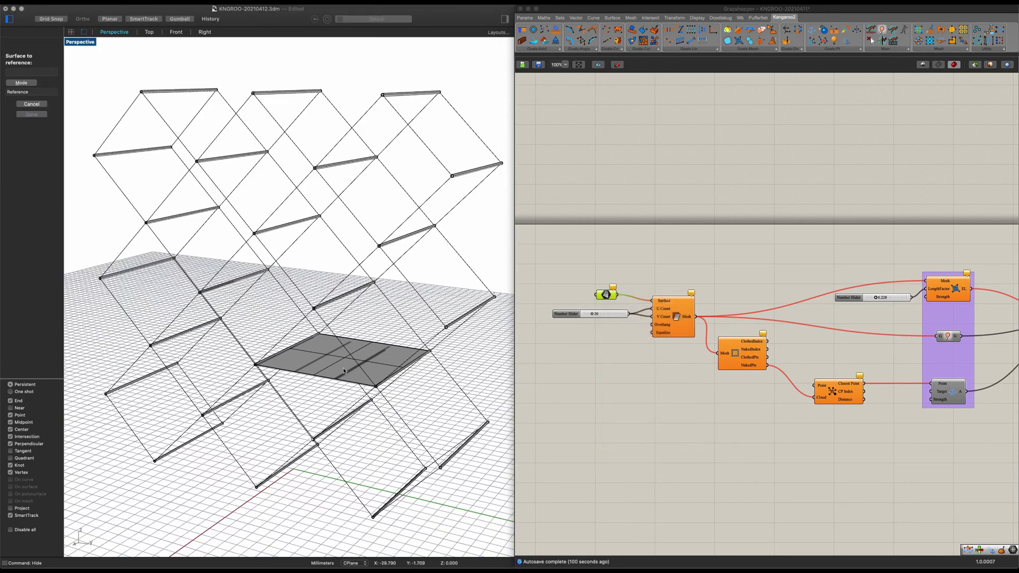
click(343, 367)
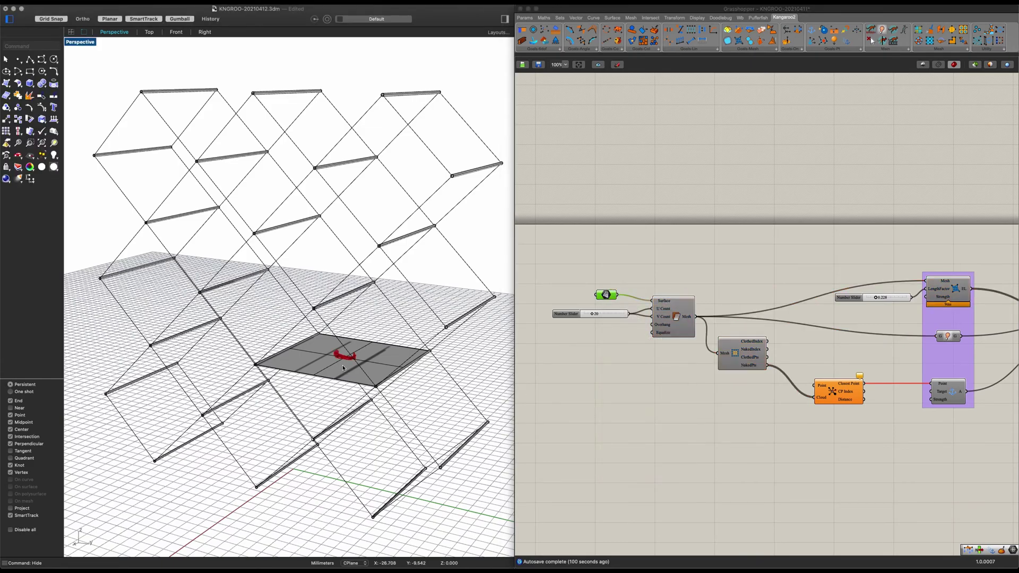
- Add a Point parameter in the free canvas area below the mesh and Closest Point components
click(736, 426)
right_drag(819, 438, 610, 451)
right_drag(760, 421, 966, 376)
right_drag(445, 366, 401, 351)
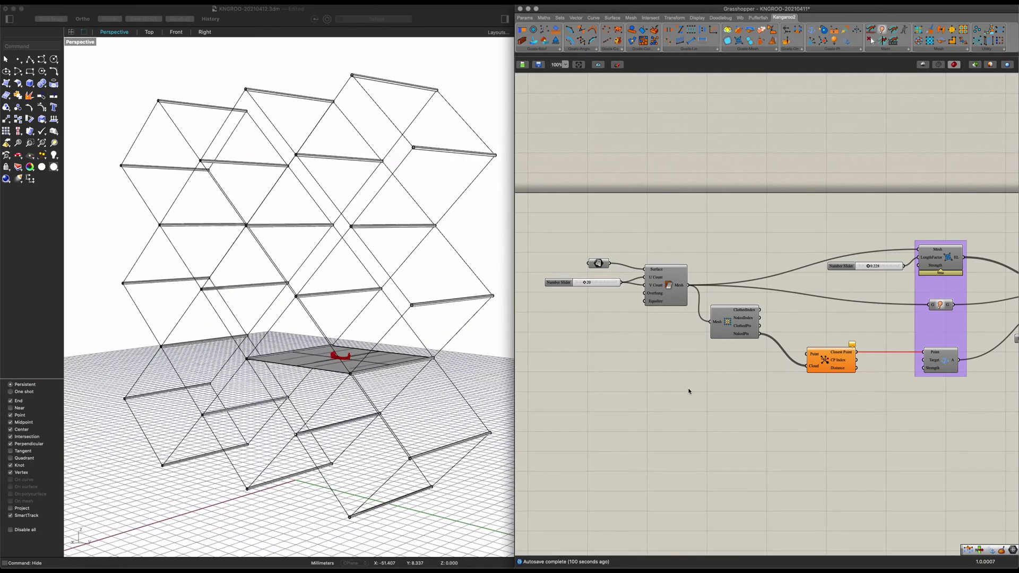
right_drag(437, 396, 328, 409)
right_drag(503, 413, 367, 298)
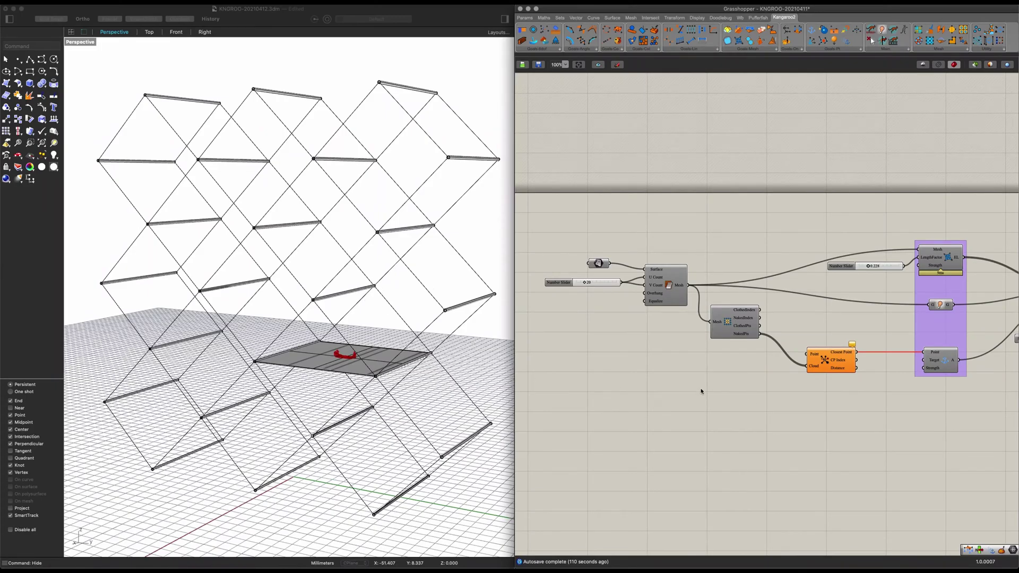
double_click(669, 395)
text(point)
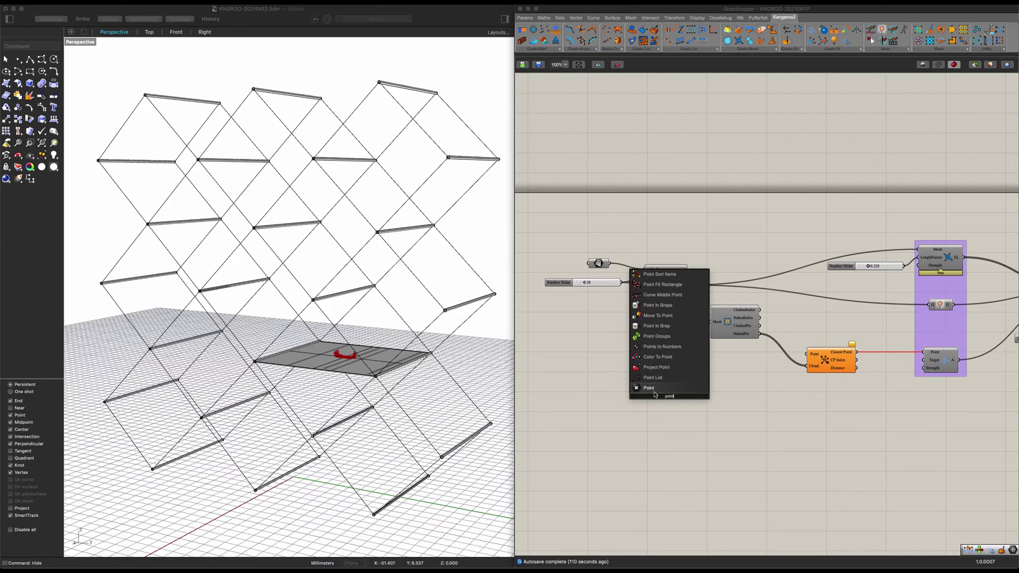
key(Return)
- Reference the anchor points at the lattice frame nodes above and below the flat surface as multiple points of the Point parameter
right_click(669, 395)
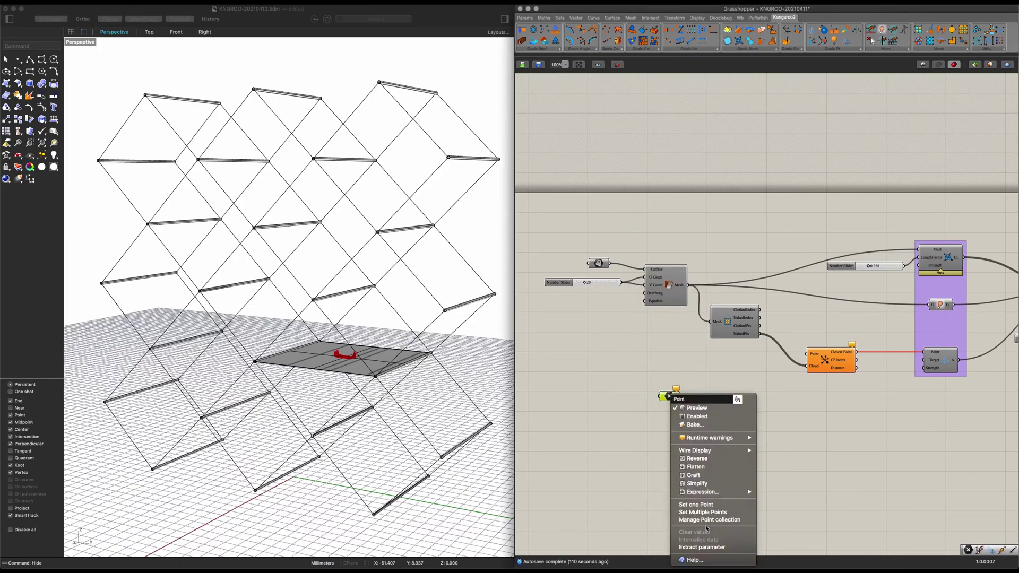
click(705, 515)
scroll(379, 286, up, 5)
scroll(378, 286, up, 3)
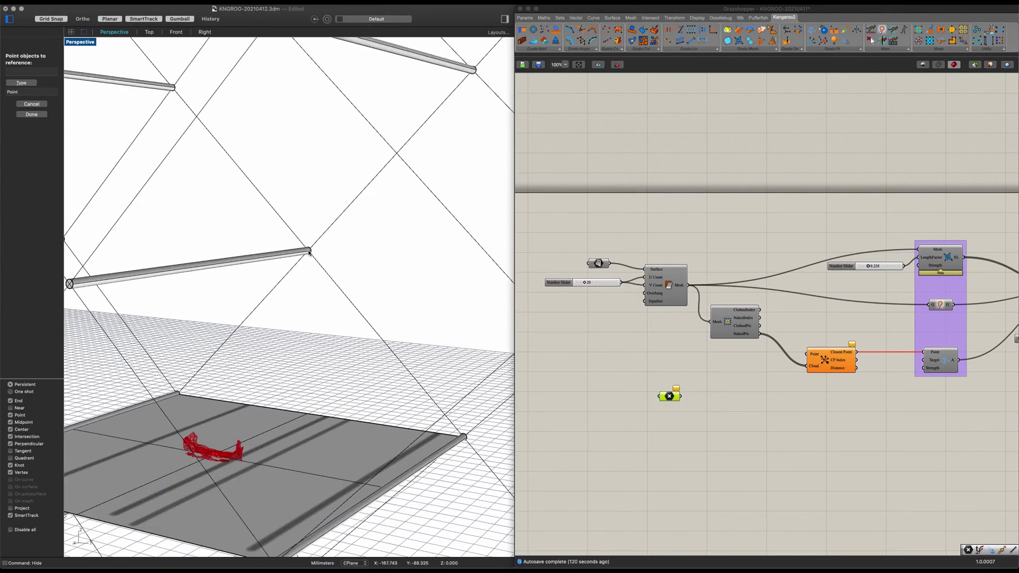
right_drag(311, 253, 223, 297)
scroll(377, 270, up, 3)
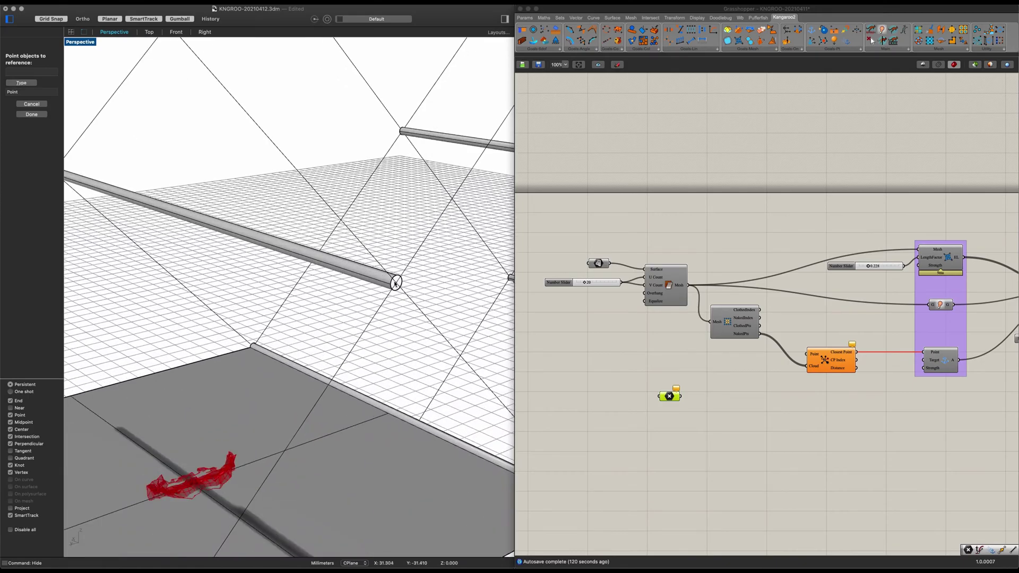
scroll(396, 284, down, 8)
right_drag(414, 313, 297, 350)
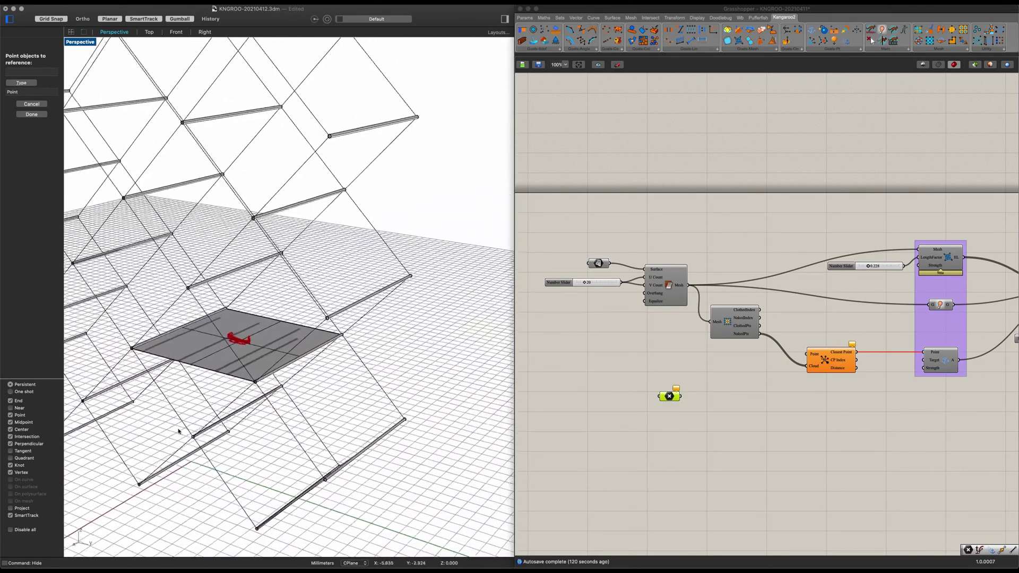
scroll(118, 445, up, 5)
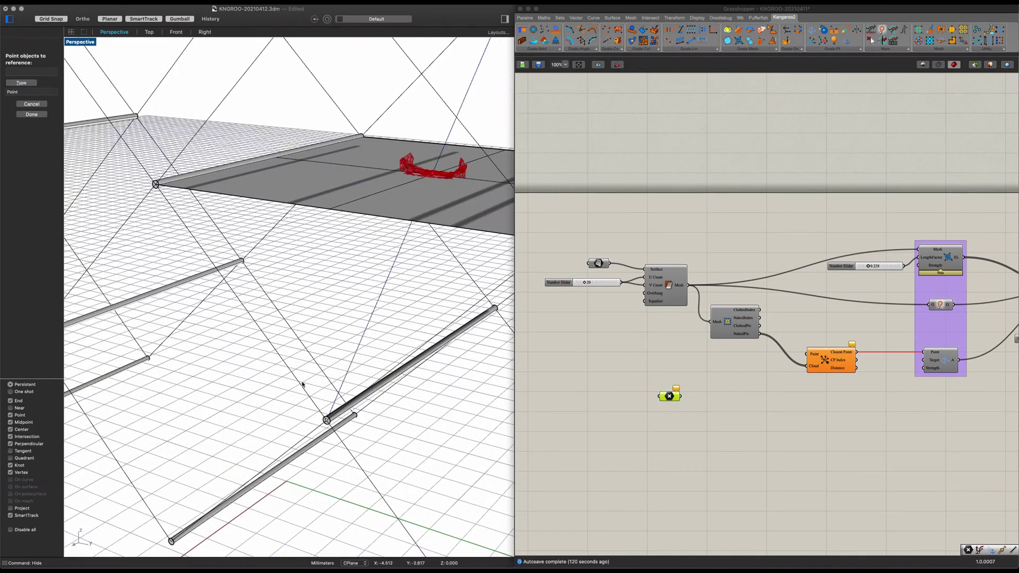
scroll(495, 361, down, 3)
key(Return)
click(696, 403)
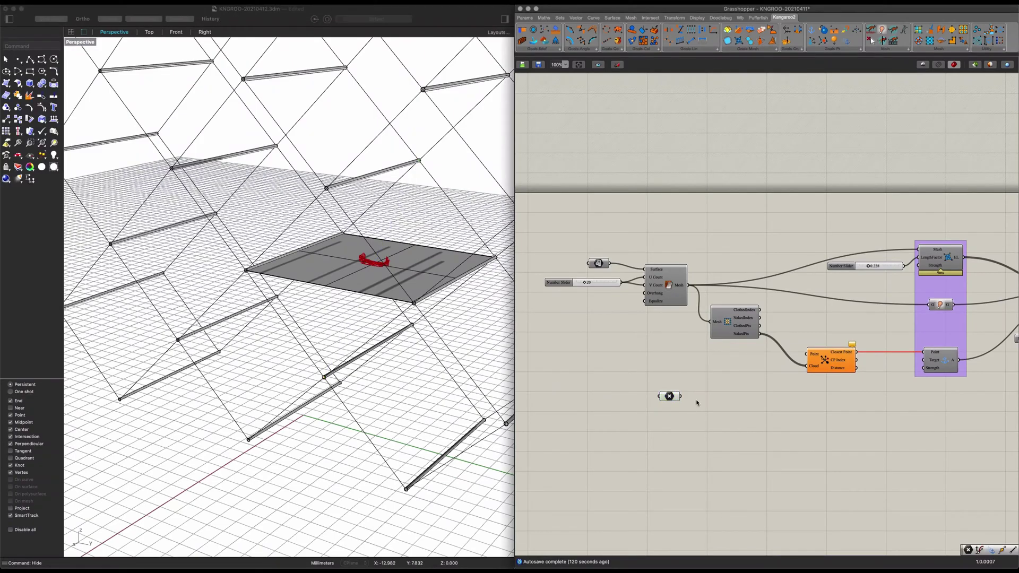
- Move the Point parameter out of the way and add a Curve parameter near it
drag(670, 398, 635, 414)
double_click(659, 398)
text(curve)
click(645, 394)
- Reference two opposite edges of the flat surface, those along the frame bars, as multiple curves of the Curve parameter
right_click(635, 412)
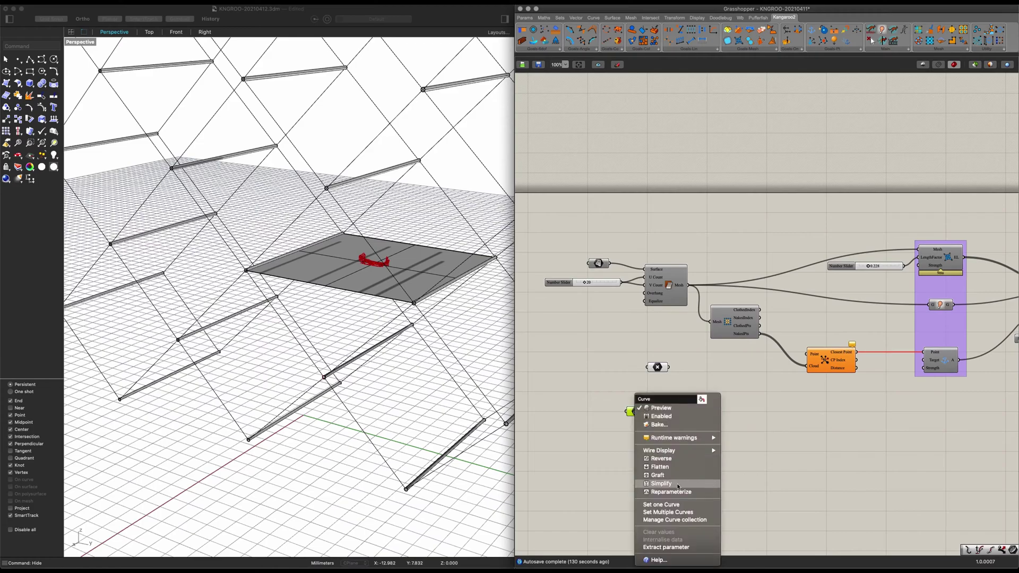
click(274, 262)
click(308, 272)
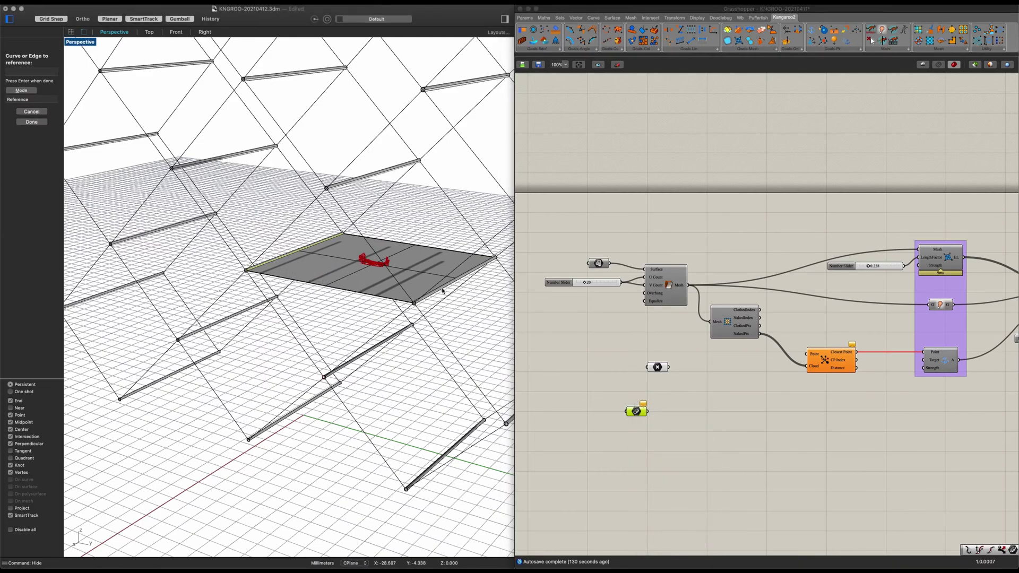
click(442, 291)
click(469, 301)
key(Return)
- Rearrange the two parameters so that the Curve parameter sits above the Point parameter
click(640, 398)
drag(639, 415, 657, 420)
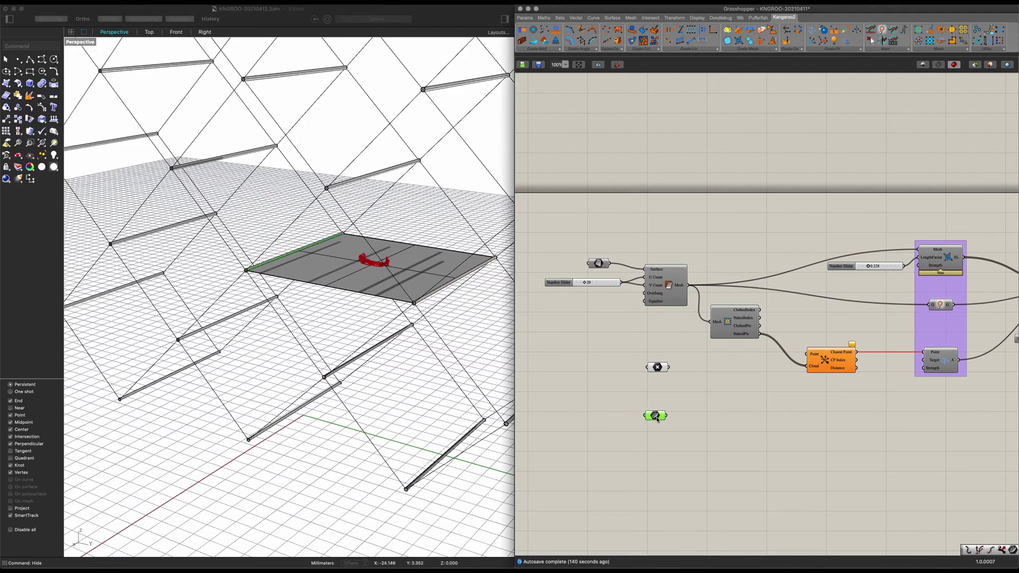
drag(661, 366, 660, 387)
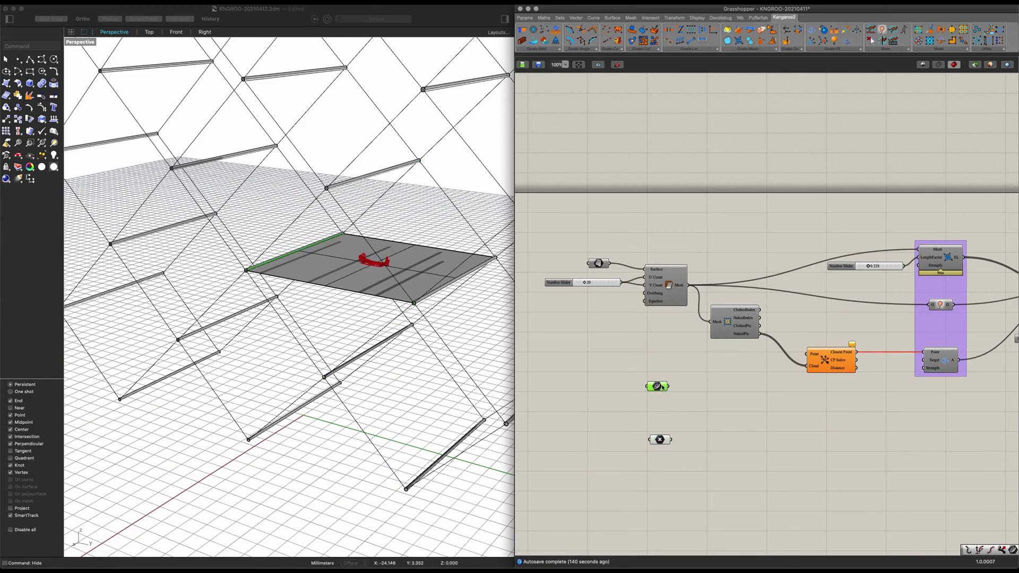
- Add a Divide Curve component fed by the Curve parameter, and take its Count from the number slider set to 20
double_click(701, 394)
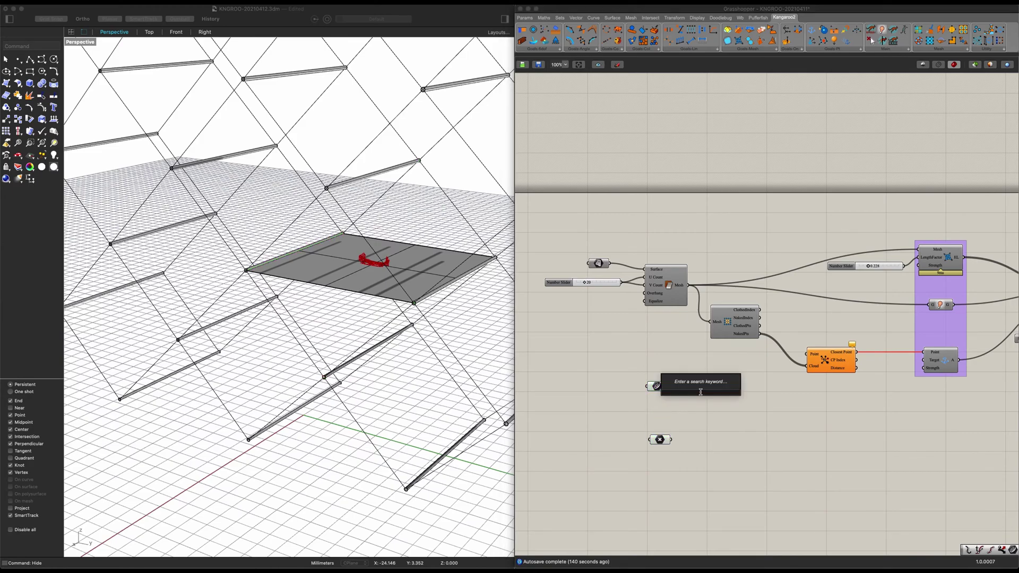
text(div)
key(Return)
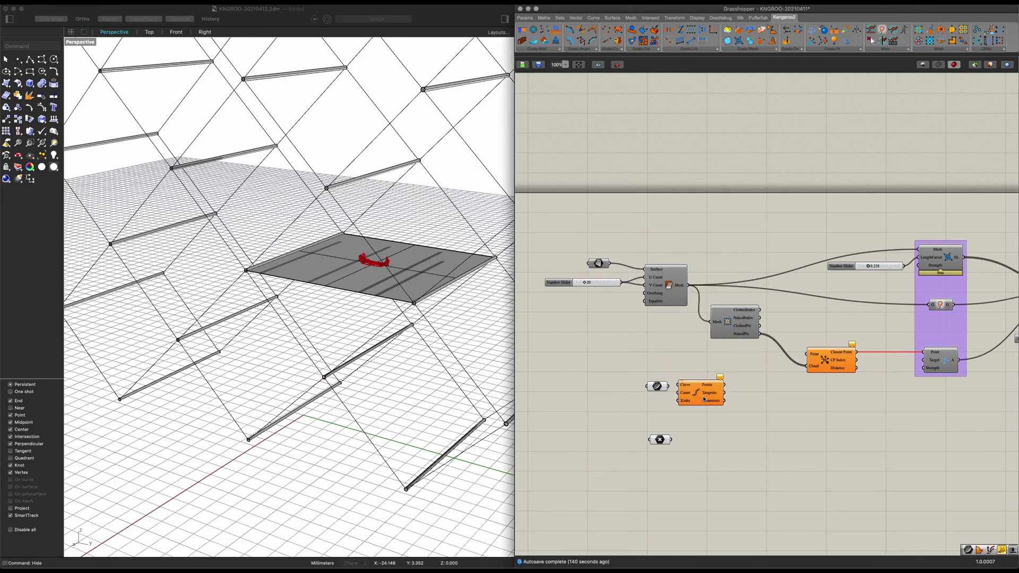
drag(678, 385, 666, 387)
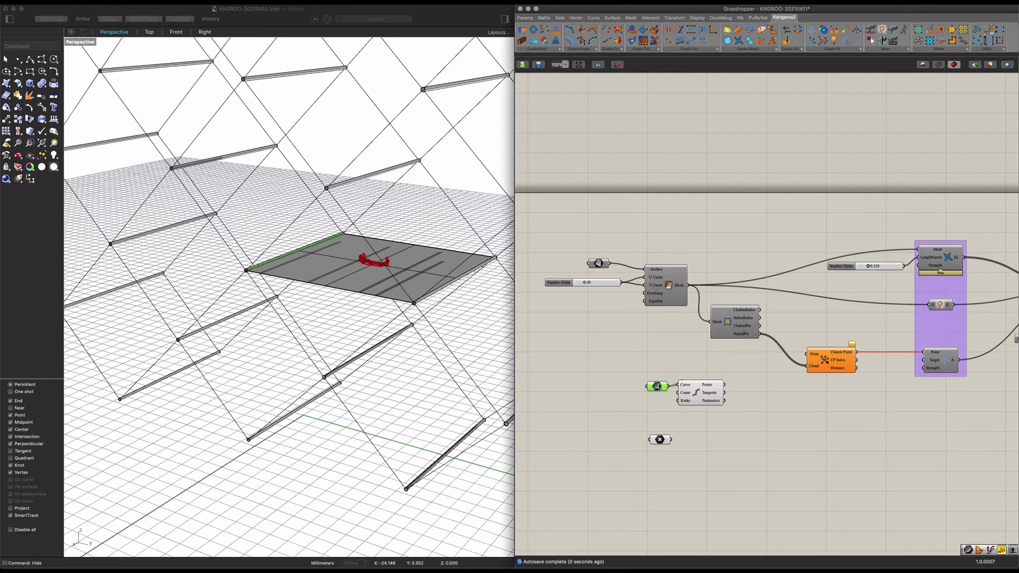
drag(569, 359, 676, 393)
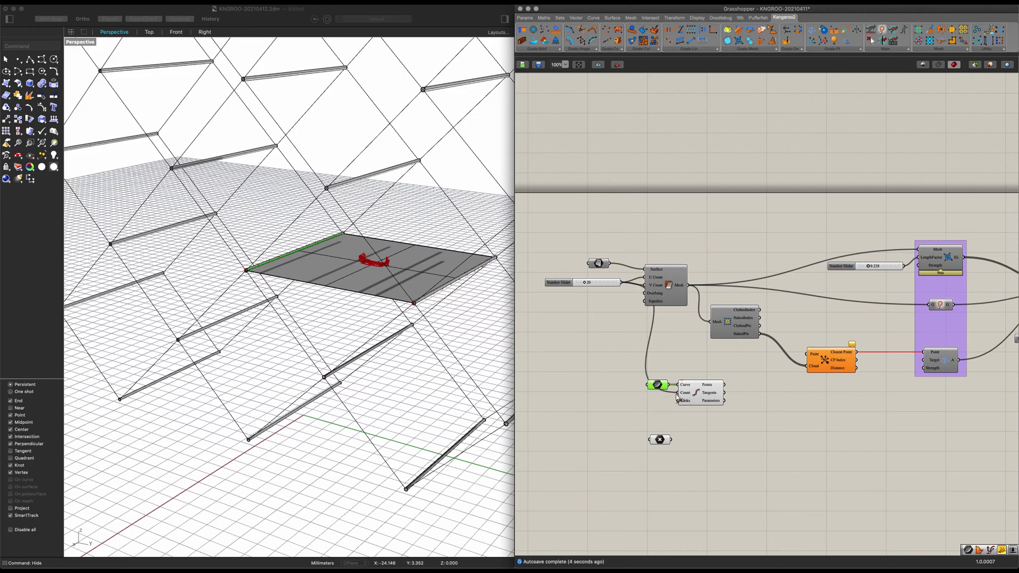
drag(606, 285, 599, 346)
- Add a Merge component combining the Divide Curve points as D1 with the Point parameter as D2
click(666, 439)
scroll(716, 425, up, 3)
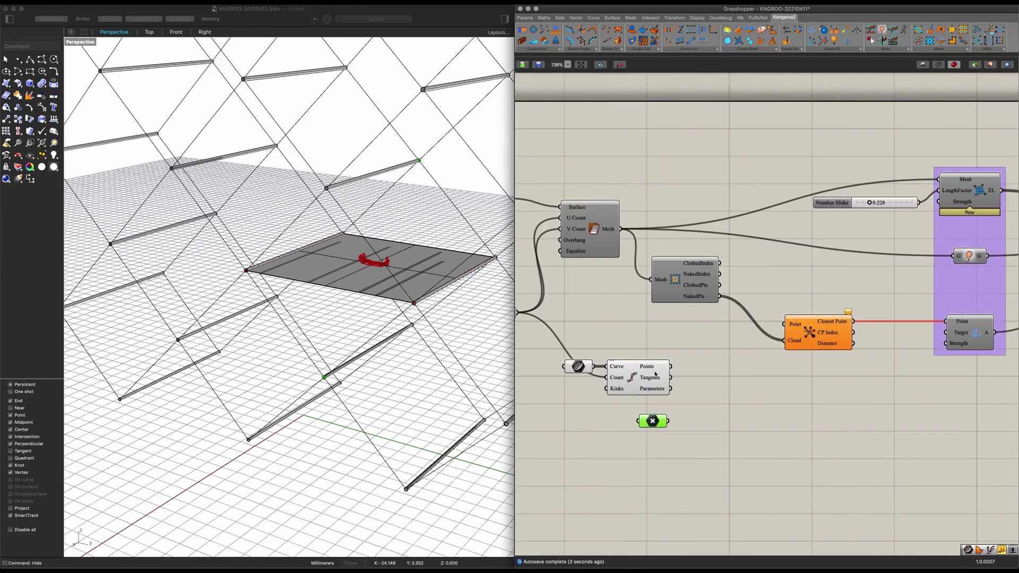
double_click(731, 389)
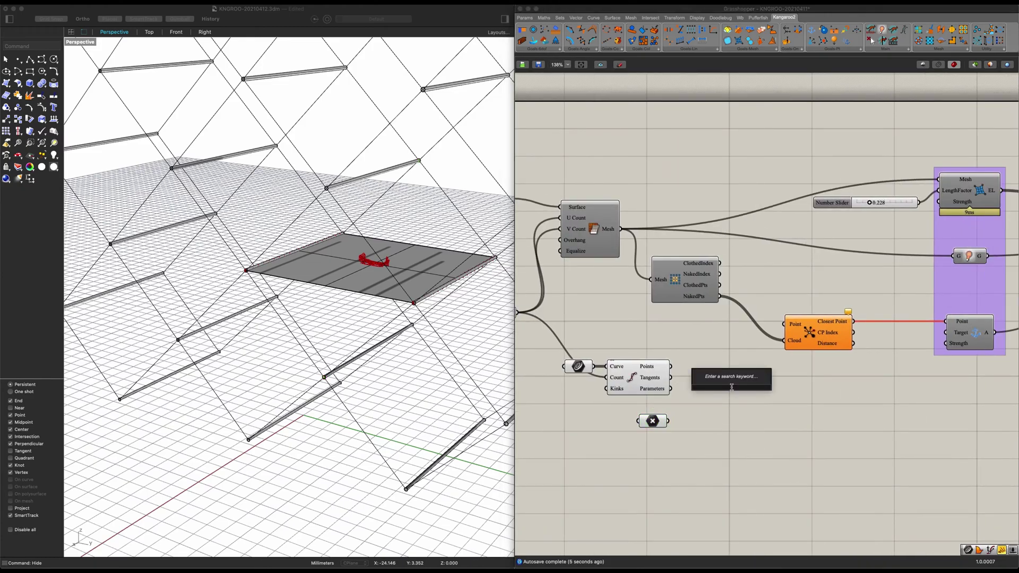
text(merge)
click(727, 379)
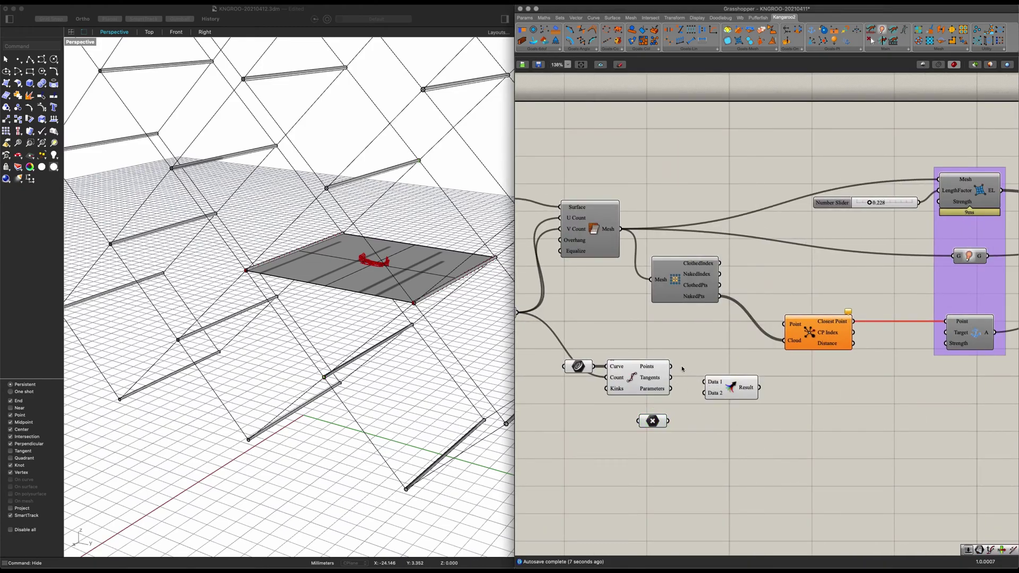
drag(690, 402, 704, 393)
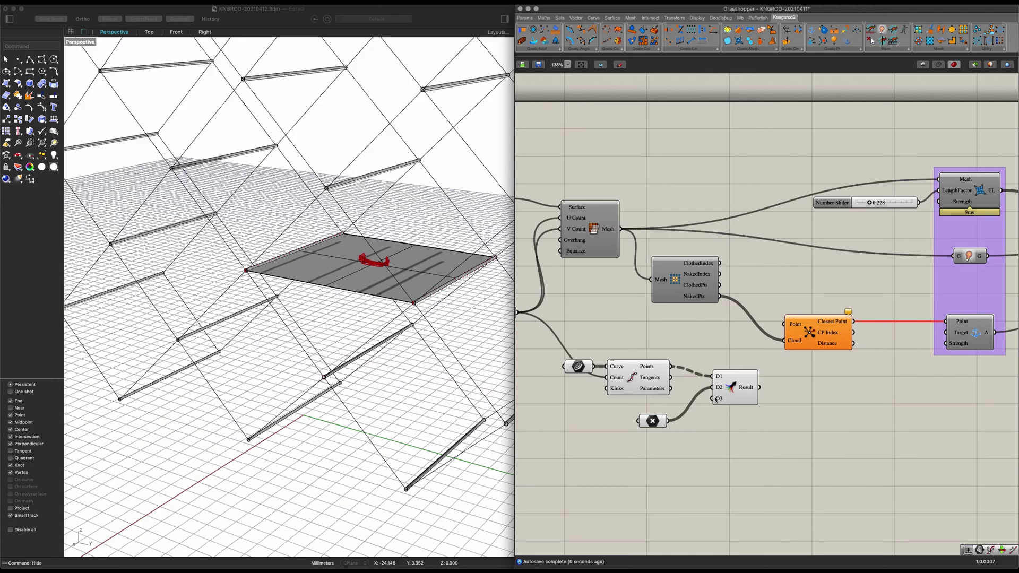
- Remove the spare D3 input from the Merge component and select the component to preview the merged anchor points
scroll(716, 397, up, 8)
click(735, 400)
scroll(736, 399, down, 1)
click(755, 392)
scroll(753, 390, down, 2)
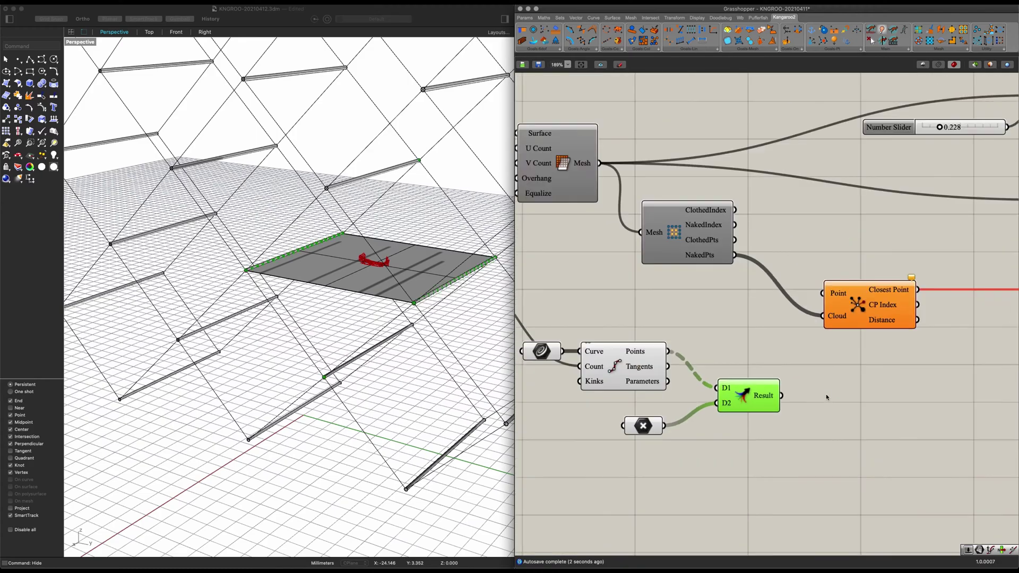
- Connect the Merge result to the Point input of Closest Point and to the Target input of the Anchor goal
right_drag(825, 393, 660, 424)
drag(634, 421, 677, 319)
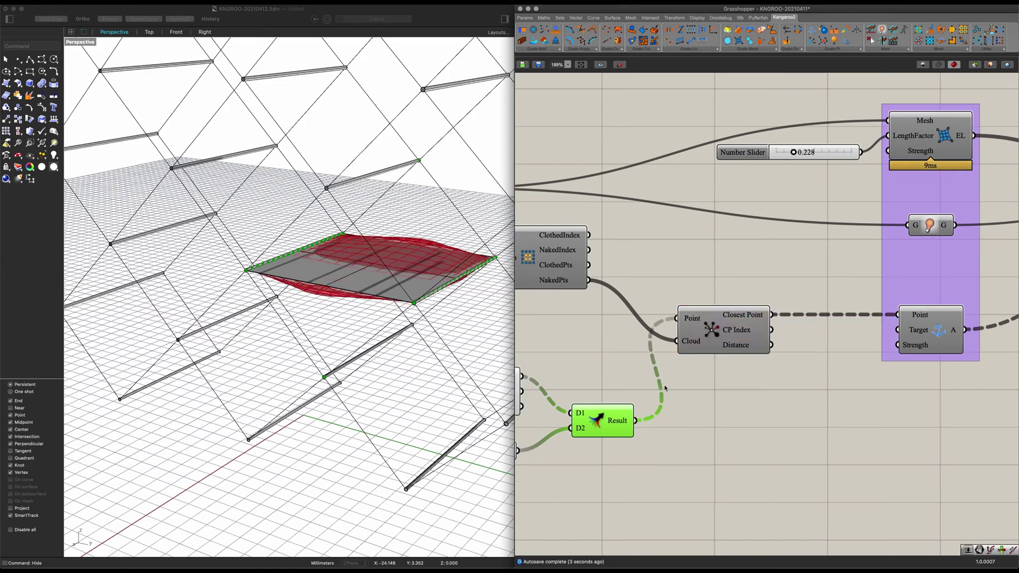
drag(905, 331, 904, 330)
- Hide the flat surface in the Perspective view and inspect the membrane stretched inside the lattice frame
click(343, 285)
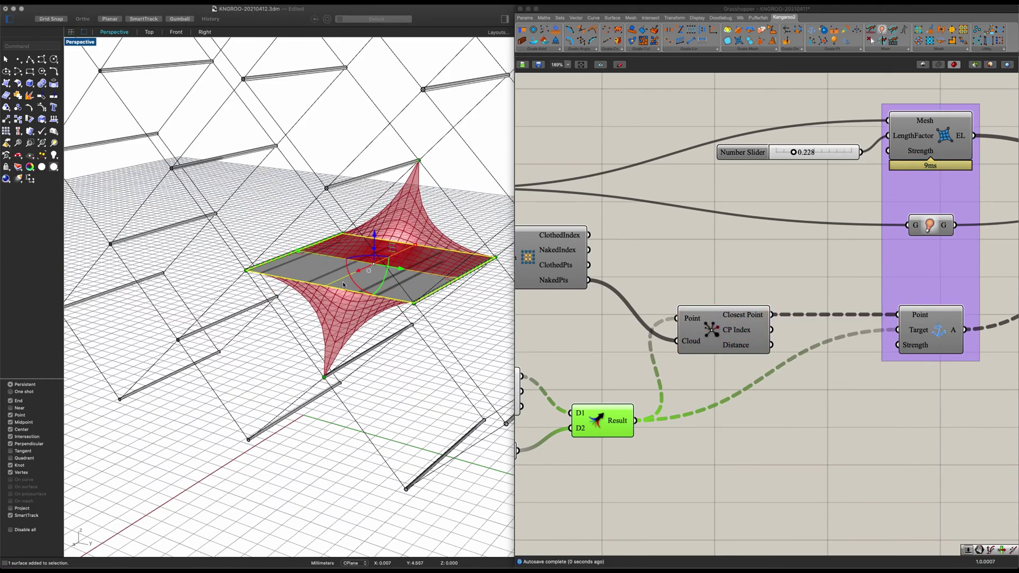
text(H)
key(super+h)
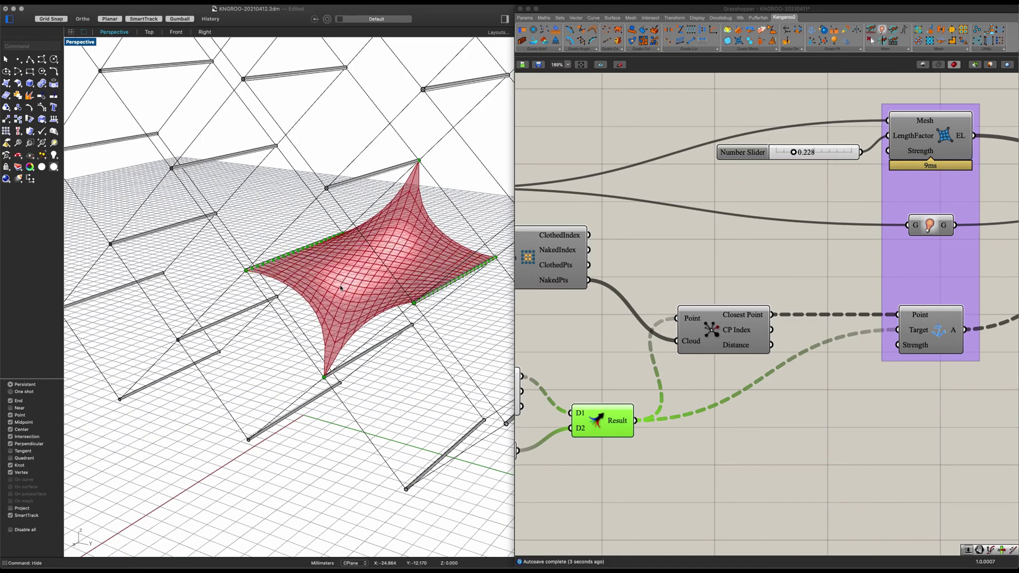
scroll(259, 232, down, 5)
right_drag(302, 287, 360, 371)
scroll(391, 270, up, 5)
scroll(399, 332, down, 6)
- Add a List Item component beside the Kangaroo solver and feed its List input from the solver's O output
click(720, 376)
scroll(720, 376, down, 3)
right_drag(1001, 360, 667, 386)
scroll(667, 387, up, 1)
click(694, 346)
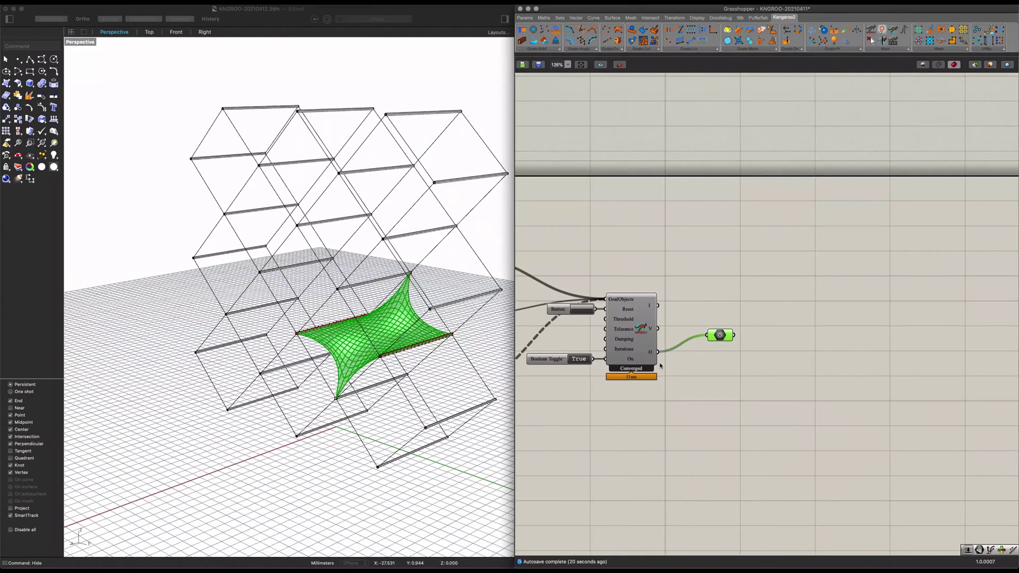
scroll(397, 321, up, 5)
double_click(695, 399)
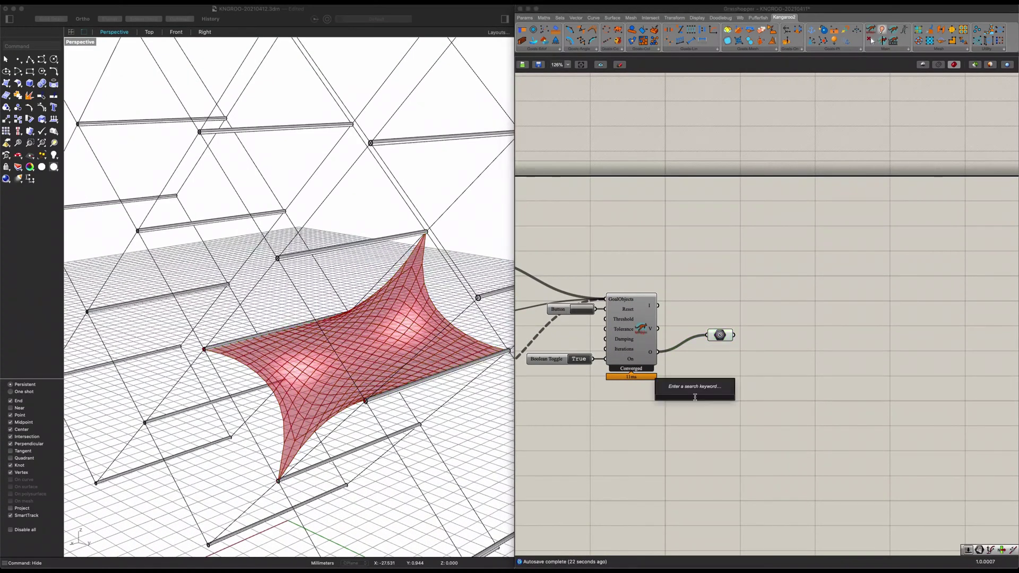
text(list)
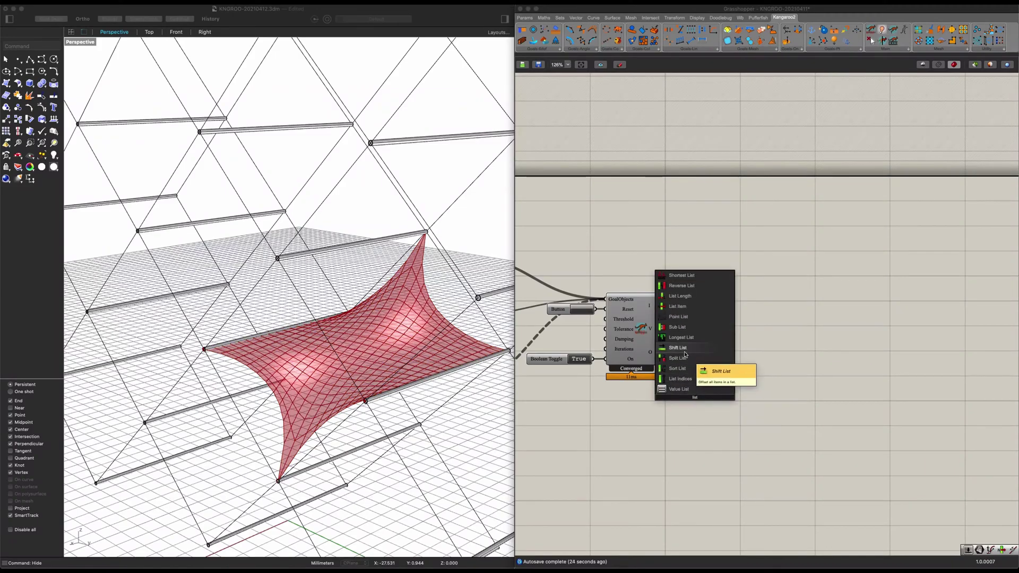
click(678, 306)
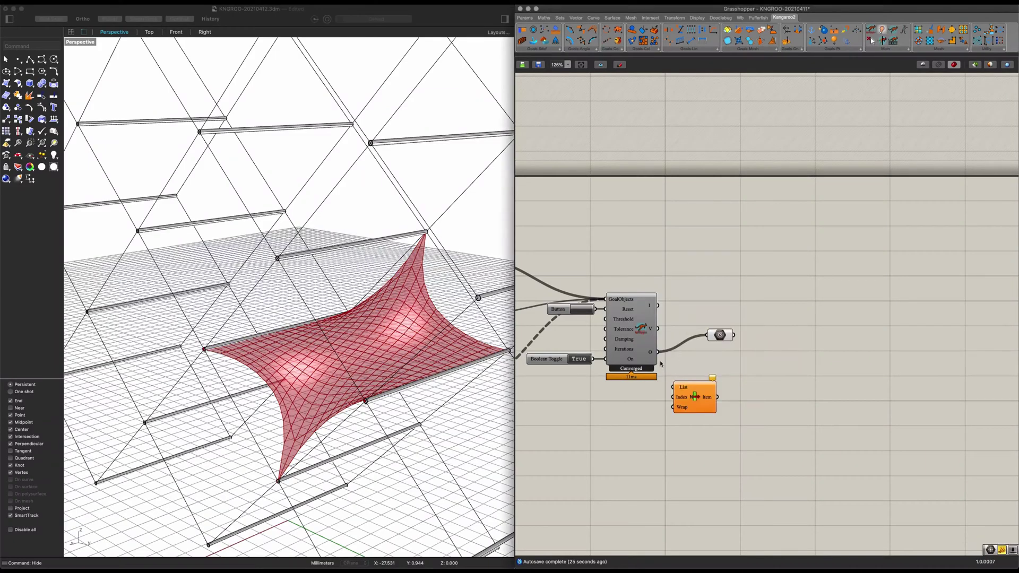
drag(678, 391, 689, 377)
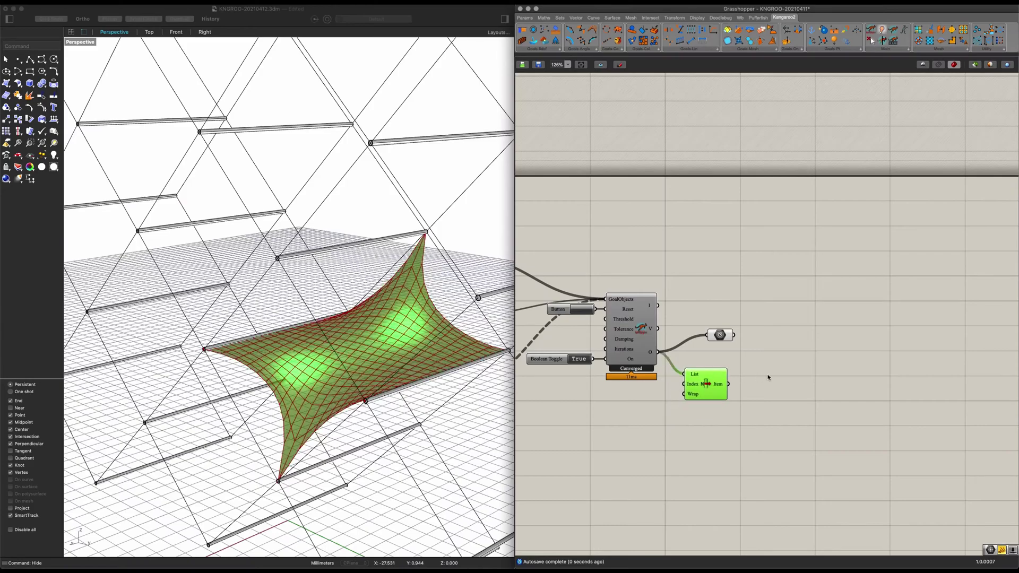
- Add a Mesh parameter after the List Item component and connect the Item output to it
double_click(776, 382)
text(mesh)
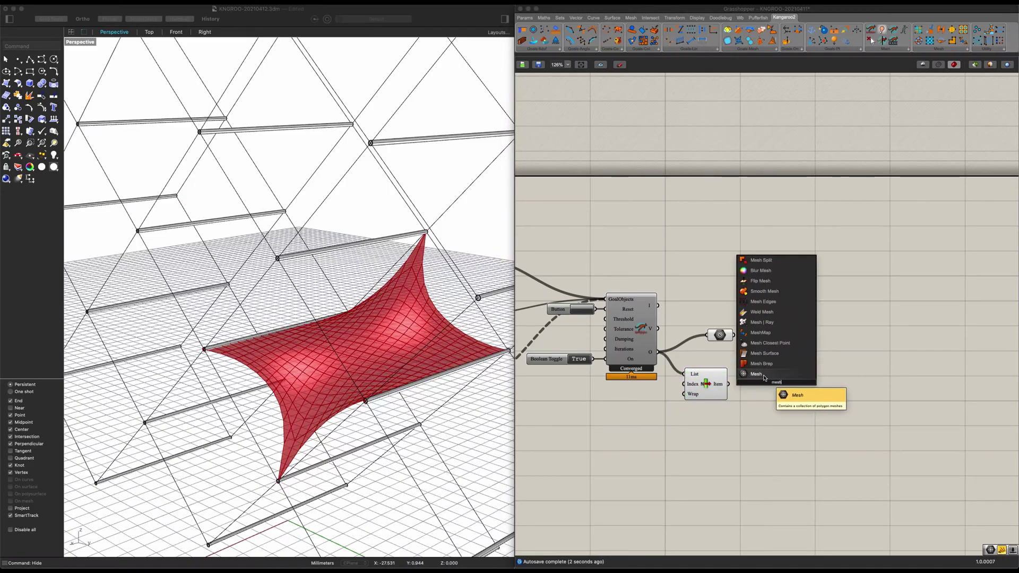
click(763, 374)
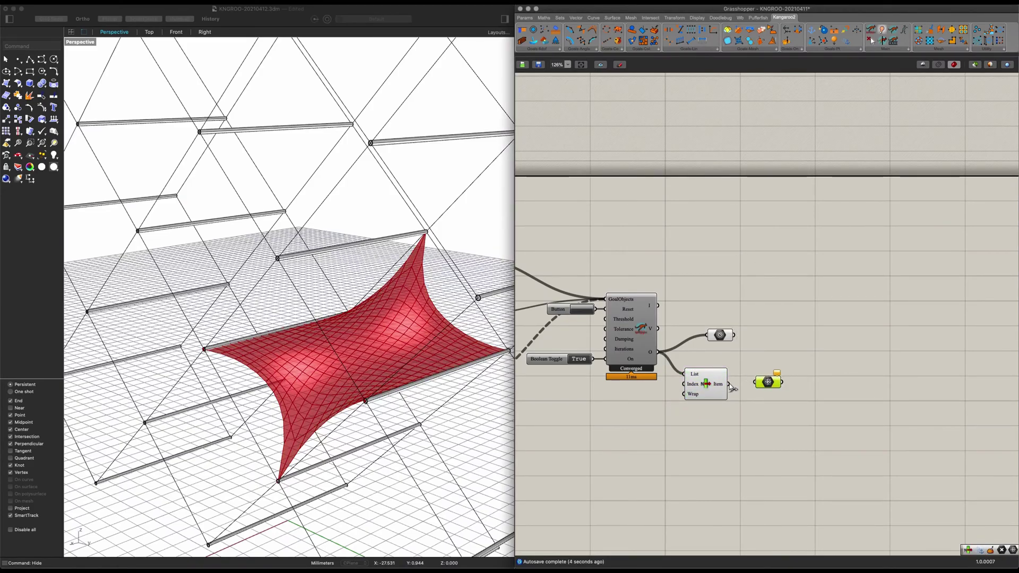
drag(755, 385, 761, 388)
- Bake the Mesh parameter's membrane onto the Default layer with the default attributes
right_click(750, 389)
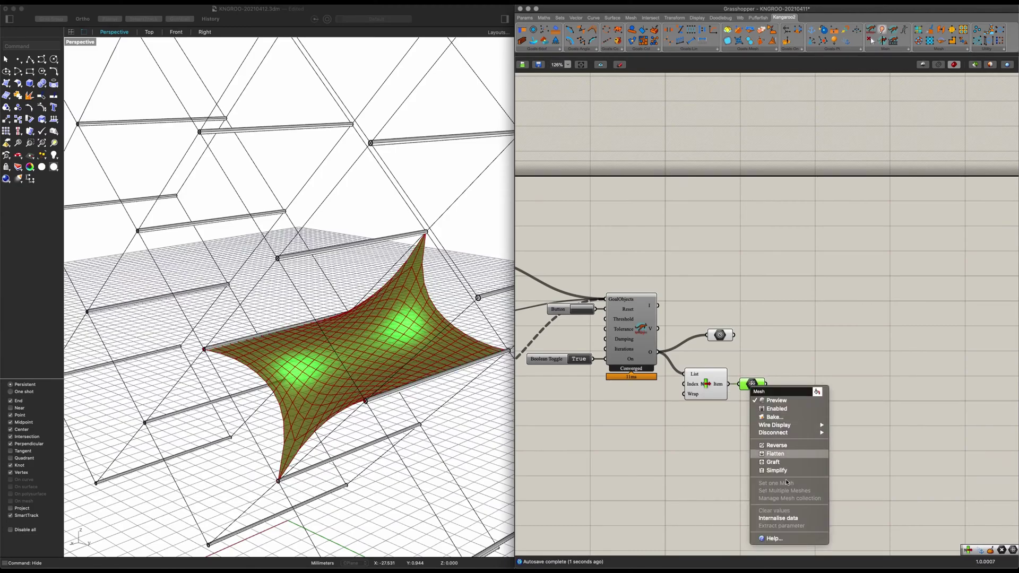
click(777, 420)
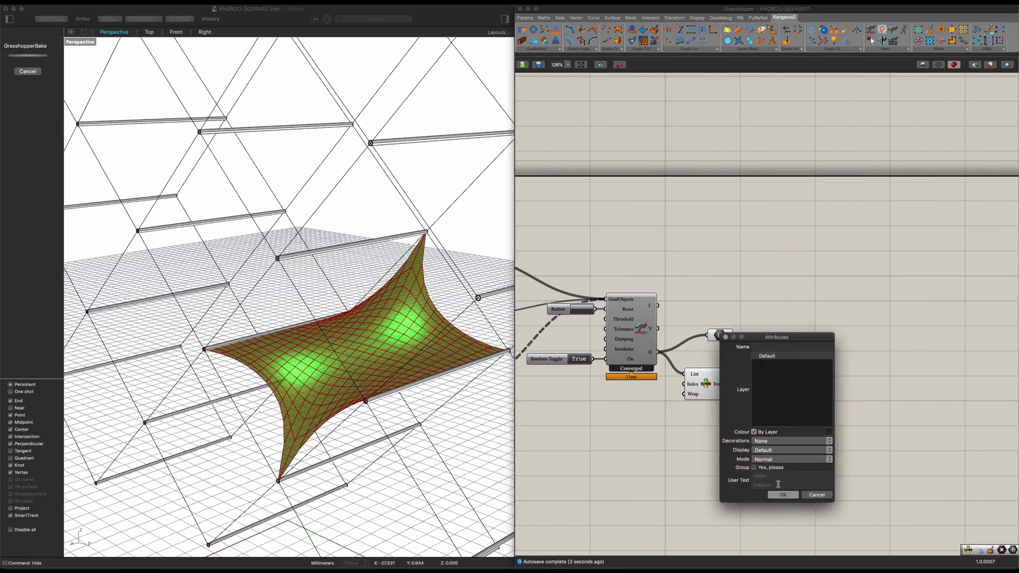
click(782, 495)
click(446, 282)
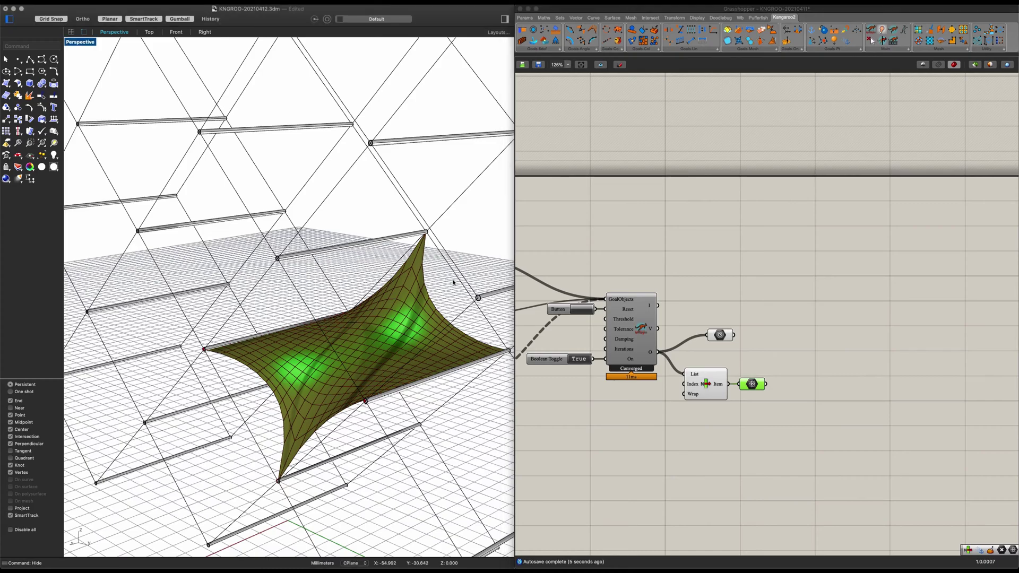
- Turn off the preview of all components in the lattice membrane definition
click(791, 409)
scroll(791, 409, down, 4)
right_drag(839, 453, 898, 457)
scroll(900, 457, down, 4)
drag(900, 457, 690, 387)
scroll(855, 452, up, 2)
key(ctrl+q)
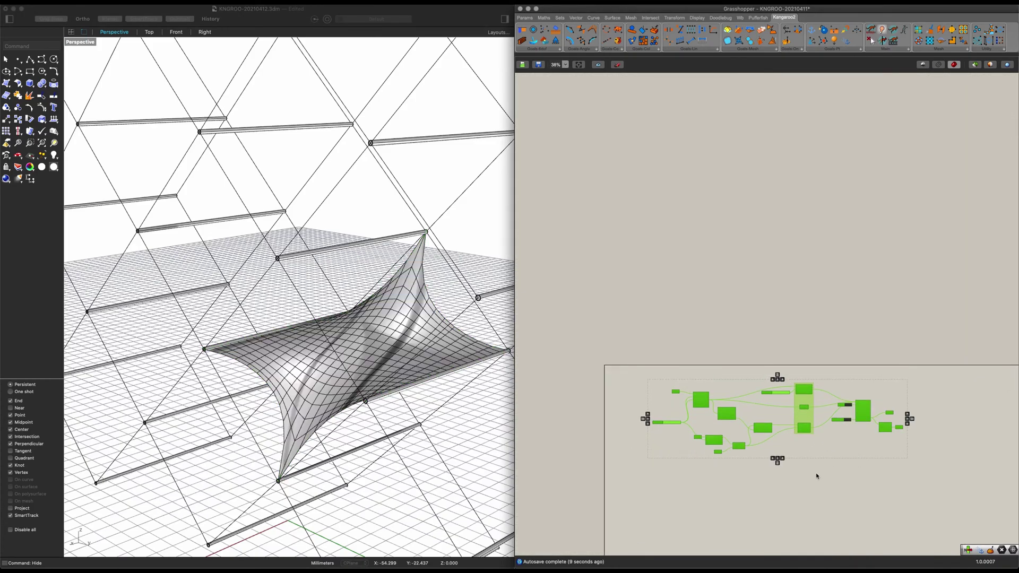
click(816, 472)
- Copy the baked membrane from its frame bar's end to the matching bar ends in adjacent lattice cells
click(393, 314)
click(393, 314)
right_drag(393, 314, 374, 363)
scroll(374, 363, up, 2)
key(BackSpace)
key(BackSpace)
text(opy)
key(Return)
scroll(351, 366, up, 4)
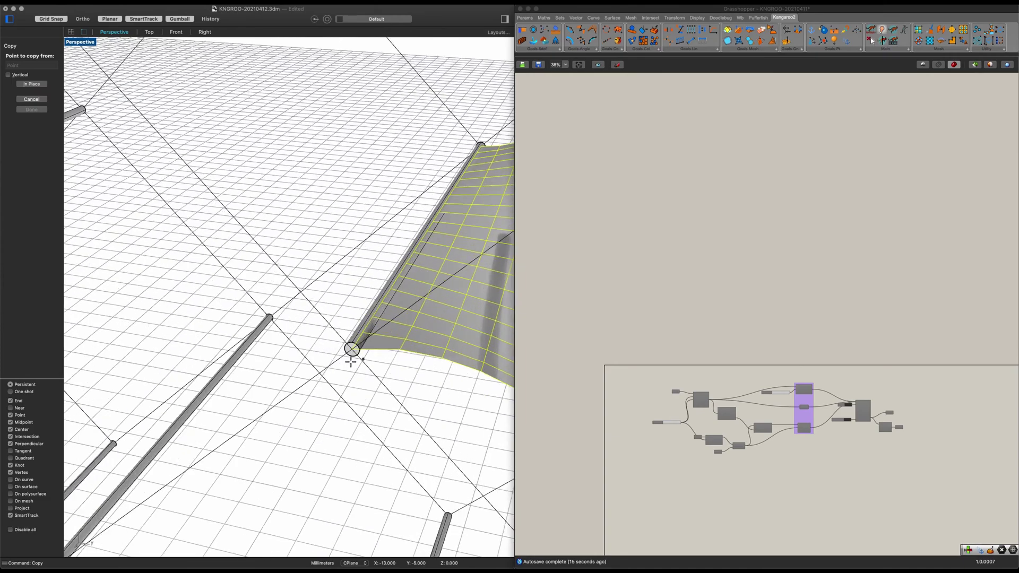
click(351, 363)
scroll(263, 336, down, 5)
scroll(267, 323, up, 5)
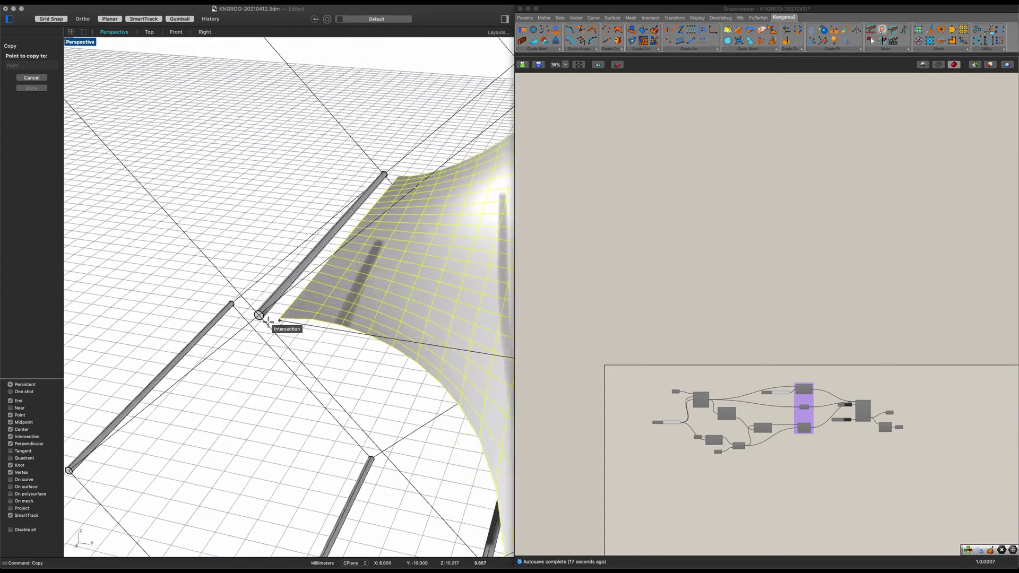
scroll(254, 316, down, 5)
scroll(147, 254, up, 10)
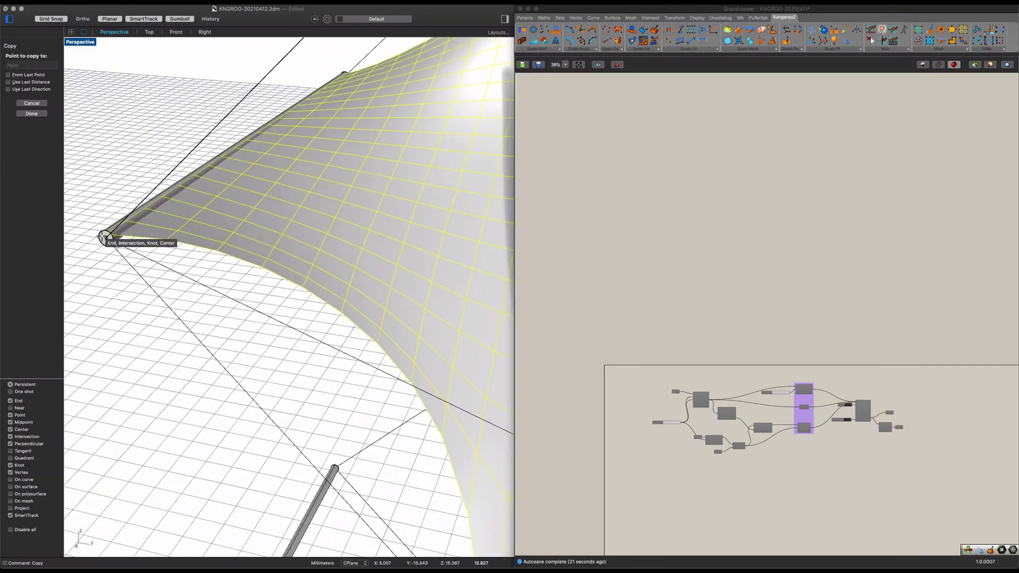
- Place further membrane copies at bar ends in the neighbouring and upper lattice cells, and finish the copy
scroll(159, 244, down, 8)
scroll(283, 252, up, 3)
scroll(283, 253, down, 3)
scroll(289, 282, up, 8)
scroll(289, 282, down, 8)
scroll(429, 314, up, 3)
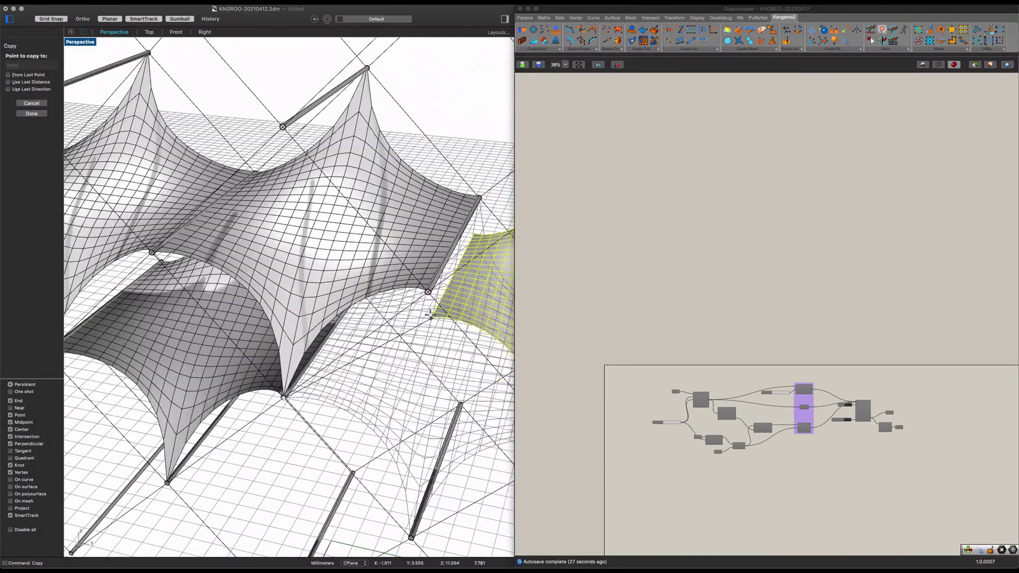
scroll(430, 314, up, 3)
scroll(422, 265, down, 6)
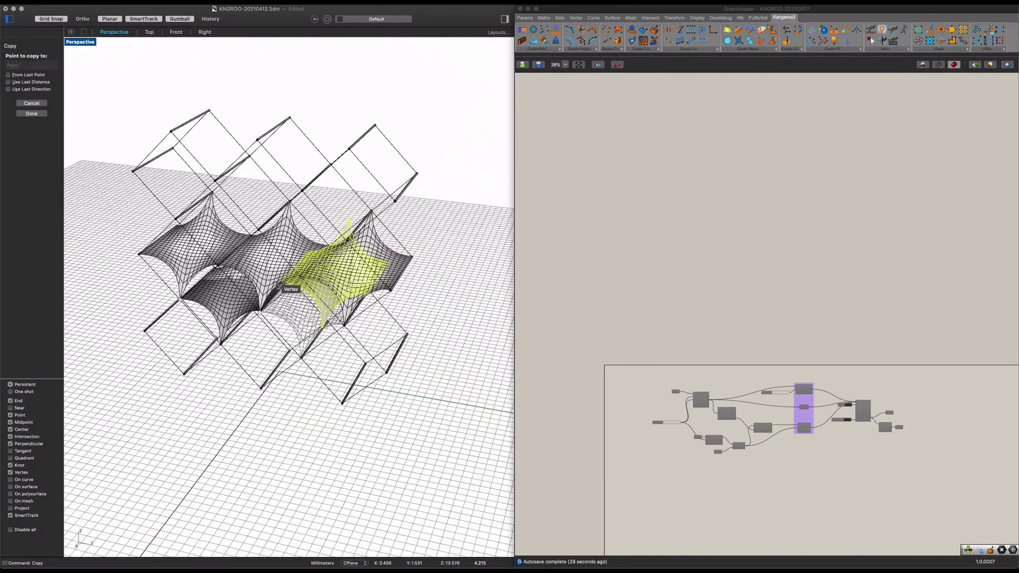
scroll(323, 255, up, 2)
scroll(187, 223, up, 6)
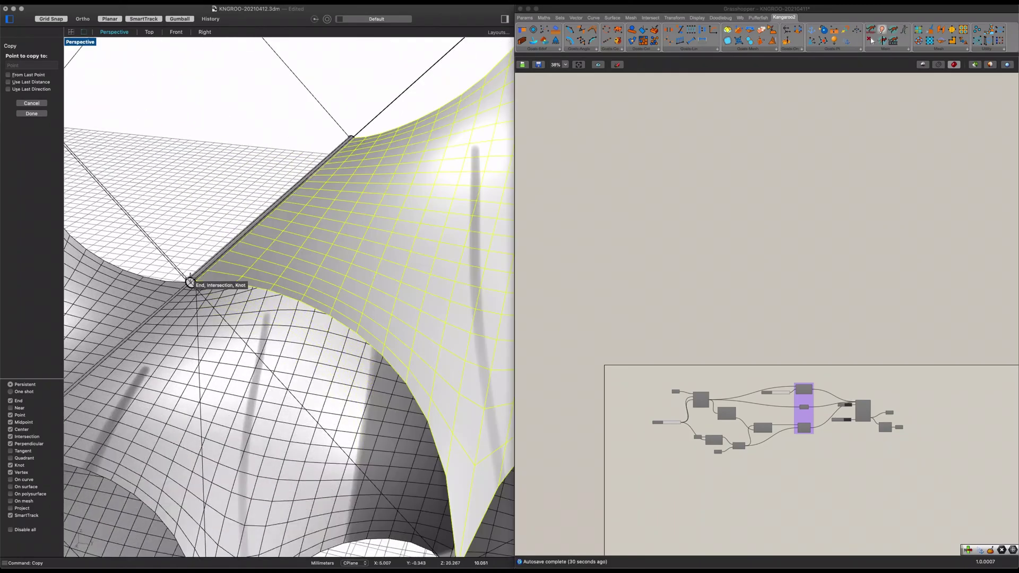
scroll(352, 304, down, 6)
scroll(325, 302, up, 7)
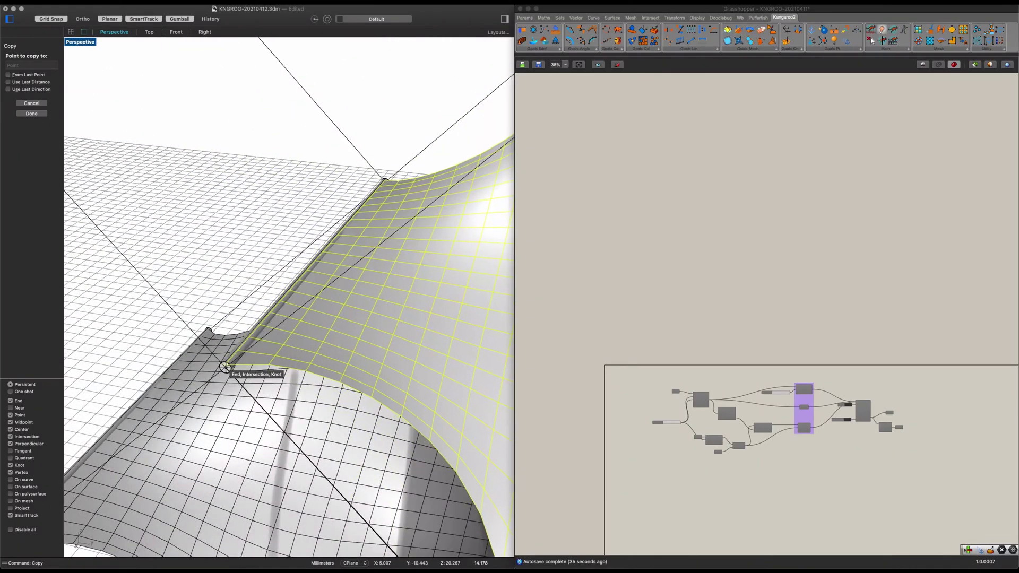
click(226, 367)
scroll(264, 281, down, 7)
key(Return)
- Copy the outer membranes from their bar end to the matching bar ends on the other levels of the lattice
right_drag(211, 377, 463, 295)
shift+click(200, 272)
shift+right_drag(200, 272, 343, 379)
text(Copy)
key(Return)
scroll(314, 385, up, 12)
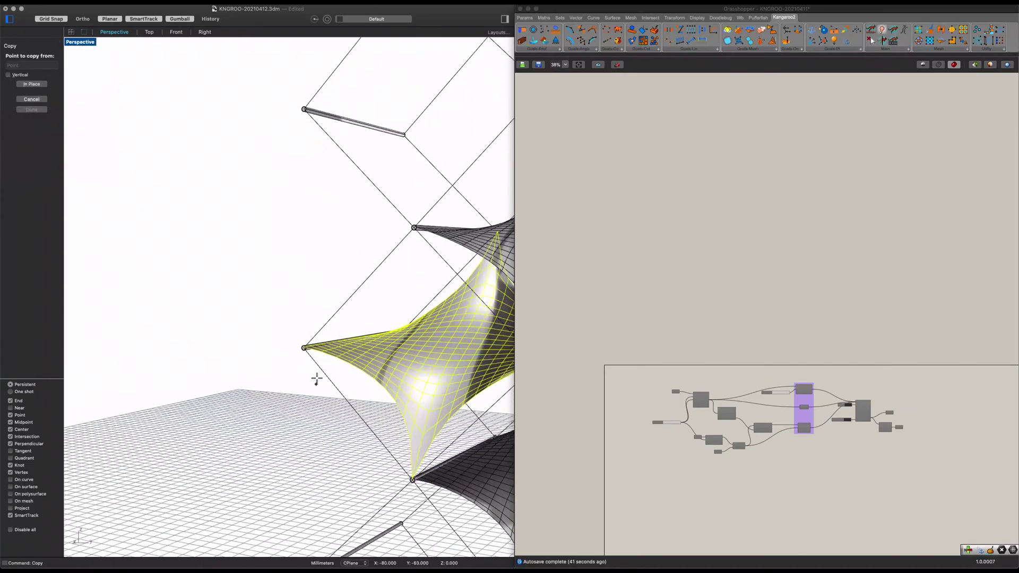
click(305, 339)
scroll(305, 339, down, 10)
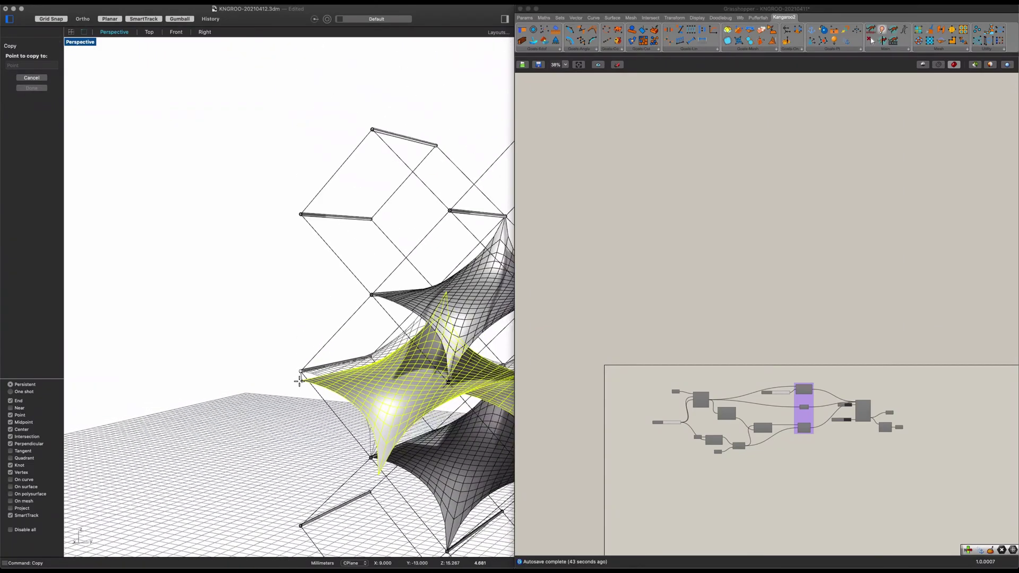
scroll(304, 211, up, 10)
click(285, 236)
scroll(290, 207, down, 5)
scroll(245, 328, up, 8)
click(246, 328)
scroll(232, 366, down, 5)
key(Return)
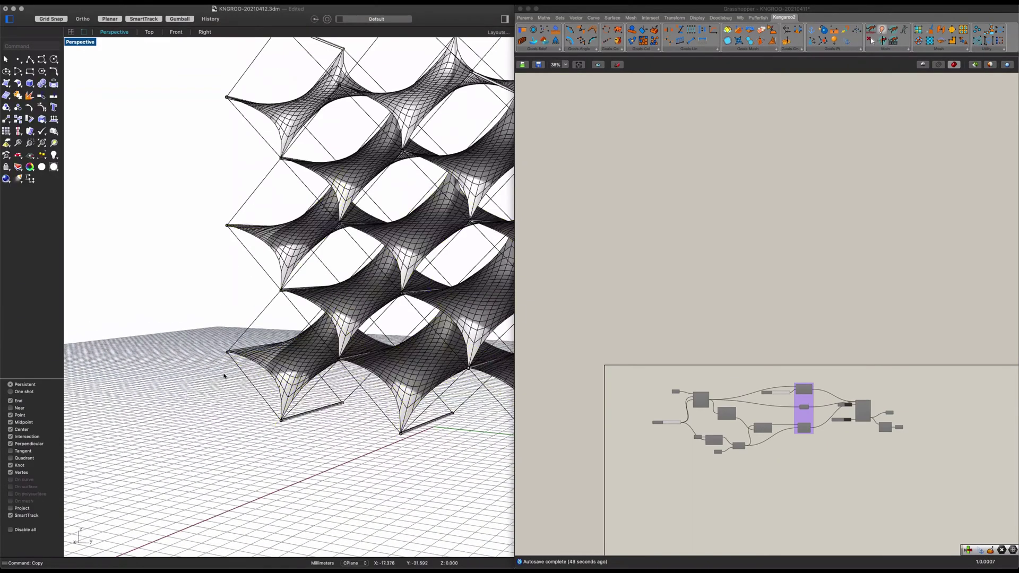
scroll(231, 371, down, 5)
right_drag(238, 366, 314, 333)
click(865, 273)
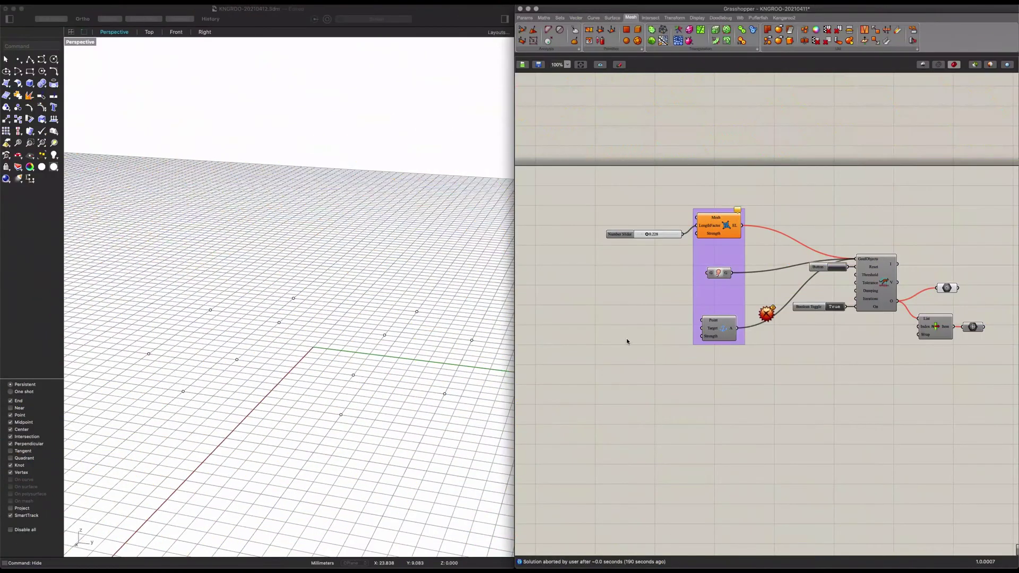
mouse_move(423, 419)
right_down()
mouse_move(411, 403)
mouse_move(424, 418)
right_up()
right_drag(385, 460, 365, 425)
right_drag(299, 384, 301, 403)
right_drag(693, 367, 720, 397)
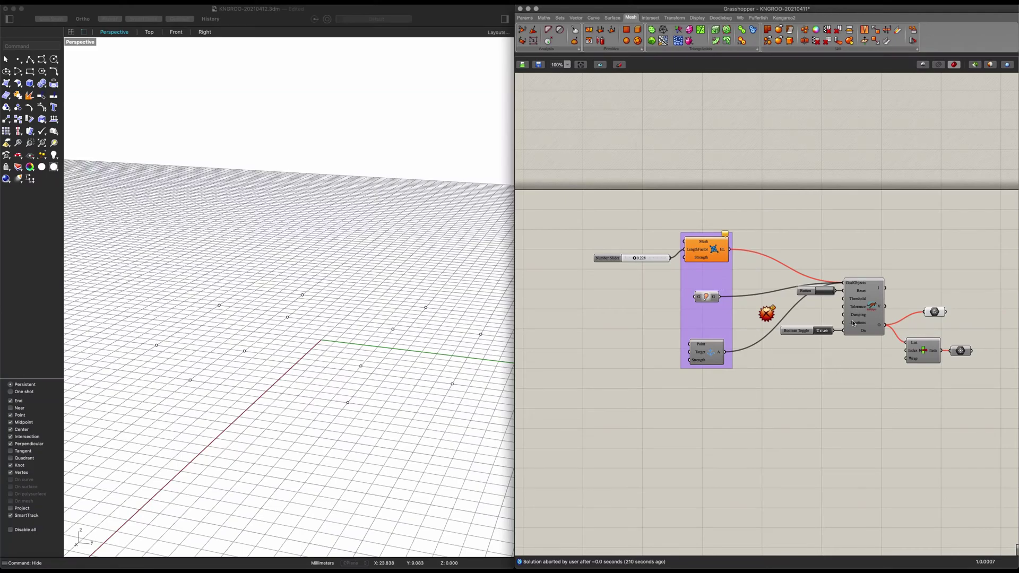
- Add a Point parameter ahead of the Kangaroo goals and reference all the Rhino points into it
right_drag(602, 382, 816, 386)
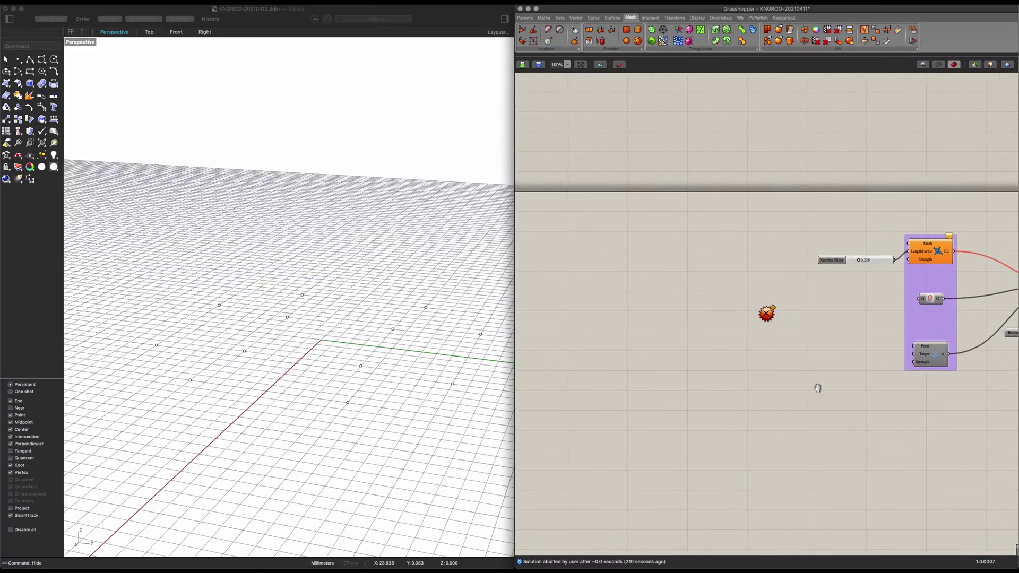
double_click(669, 346)
text(point)
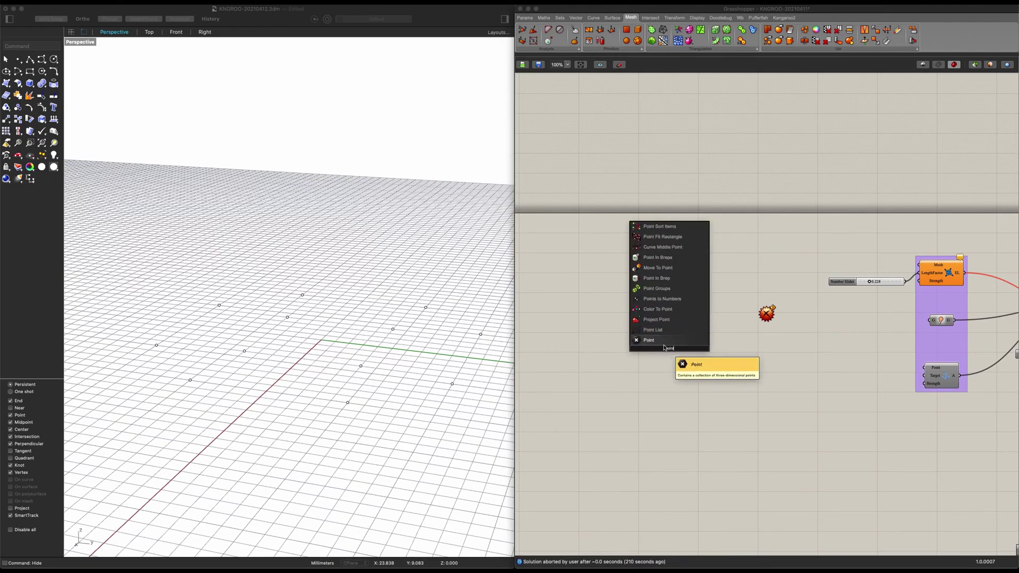
click(663, 341)
right_click(626, 302)
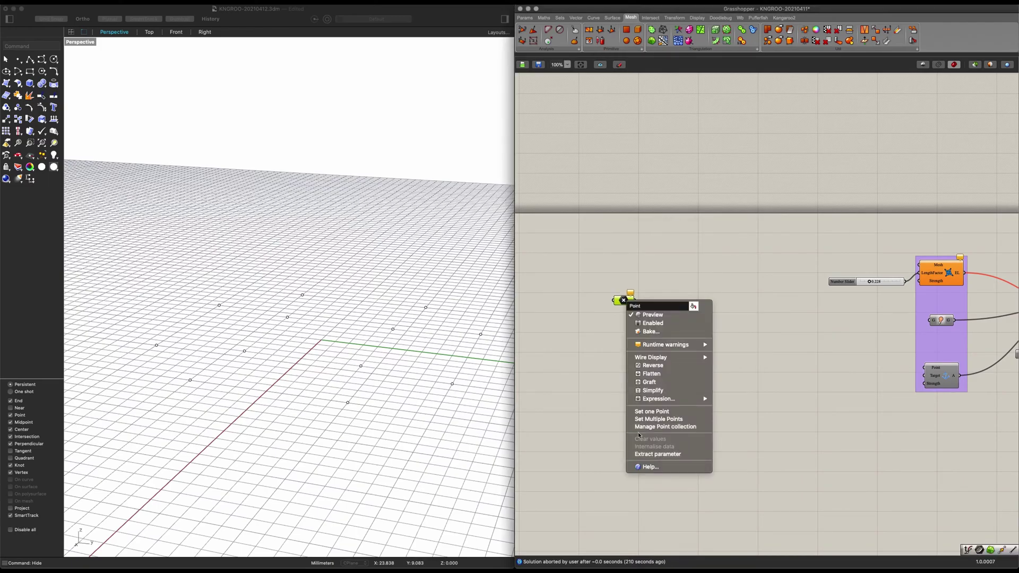
click(653, 421)
drag(486, 424, 139, 270)
key(Return)
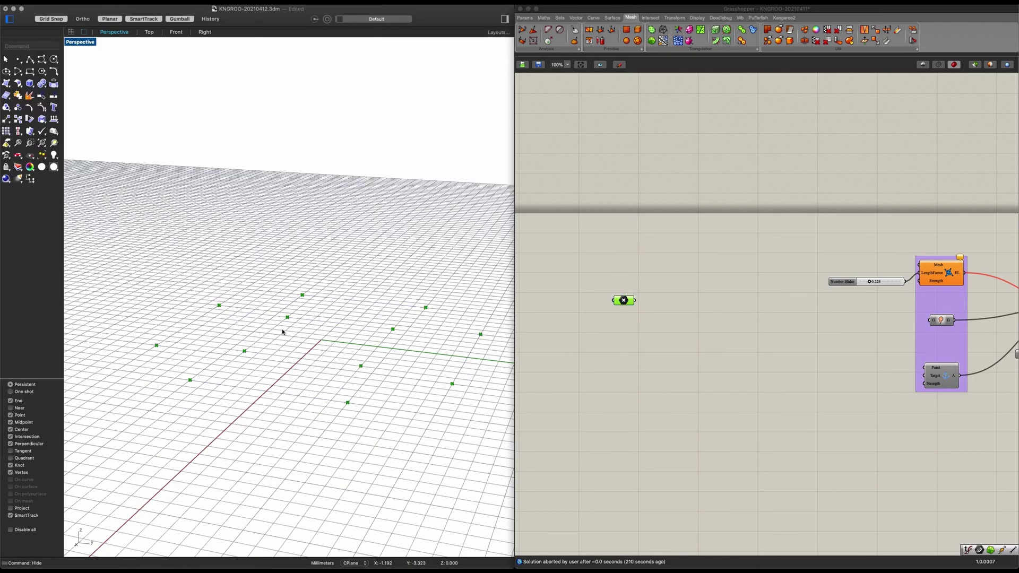
- Add a Delaunay Mesh component and connect the Point parameter to its Points input
click(587, 367)
scroll(639, 318, up, 3)
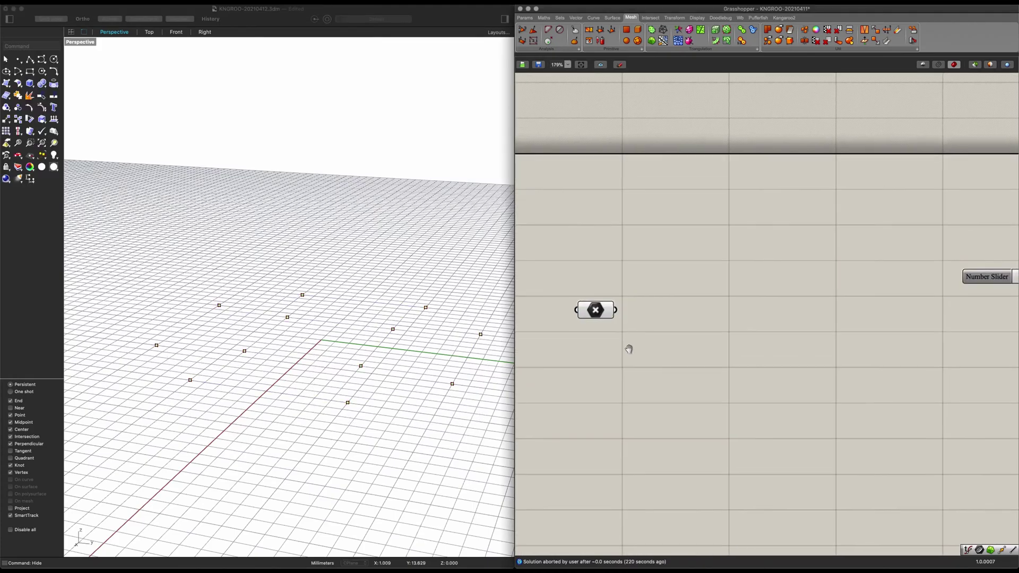
double_click(645, 324)
text(delau)
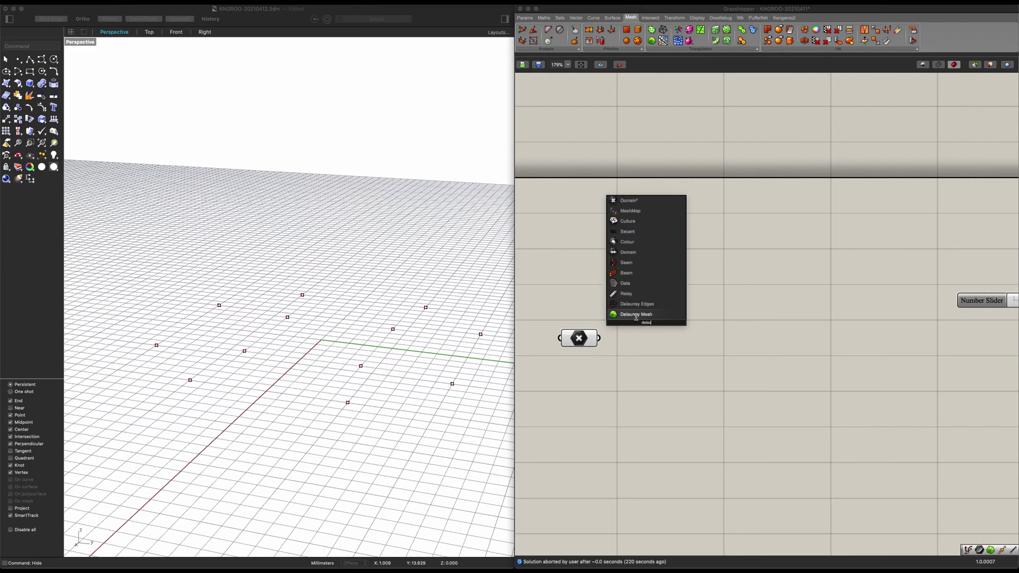
click(635, 314)
drag(617, 320, 660, 319)
click(745, 341)
- Add a mesh refine component after the Delaunay Mesh and feed its Mesh input from the Delaunay output
double_click(743, 332)
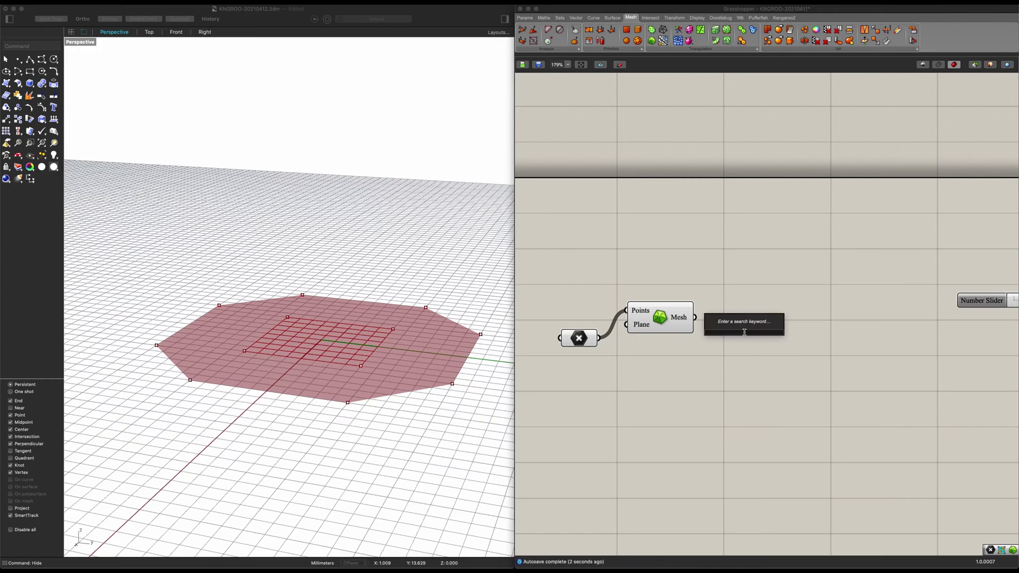
text(ref)
click(742, 326)
drag(754, 332, 785, 340)
- Add a number slider set to 4 and connect it to the refine component's Level input
click(681, 385)
double_click(682, 384)
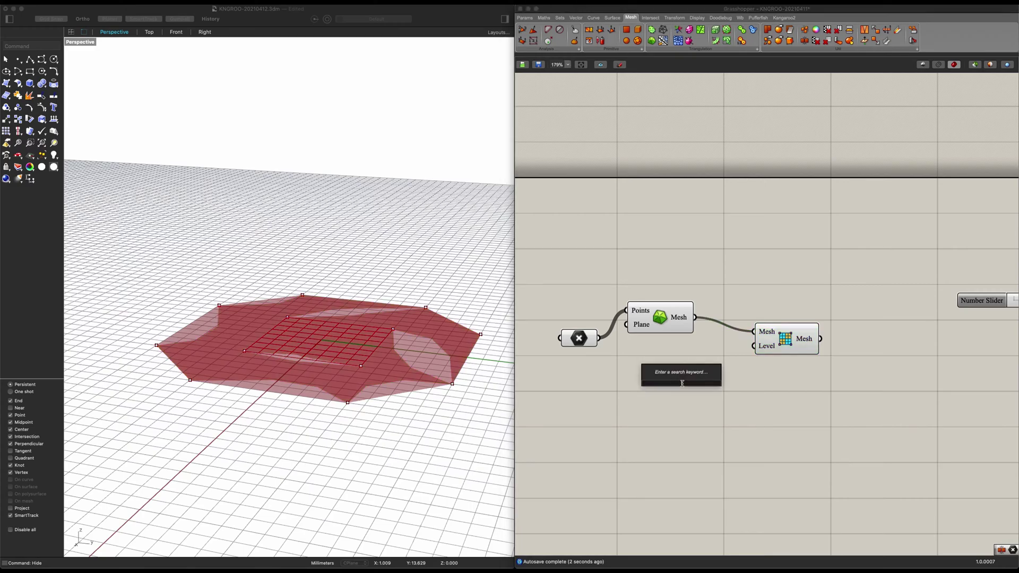
text(4)
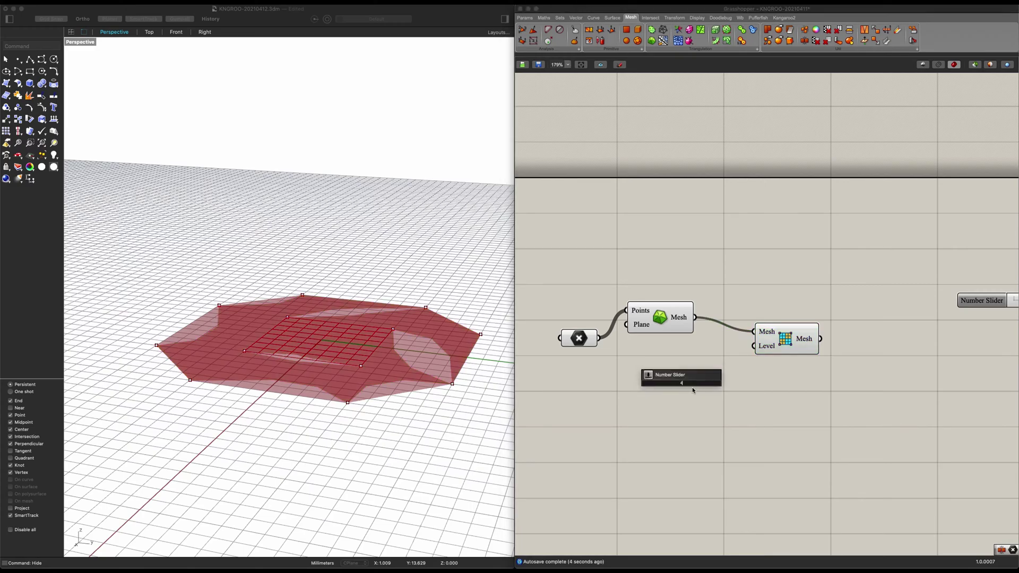
key(Return)
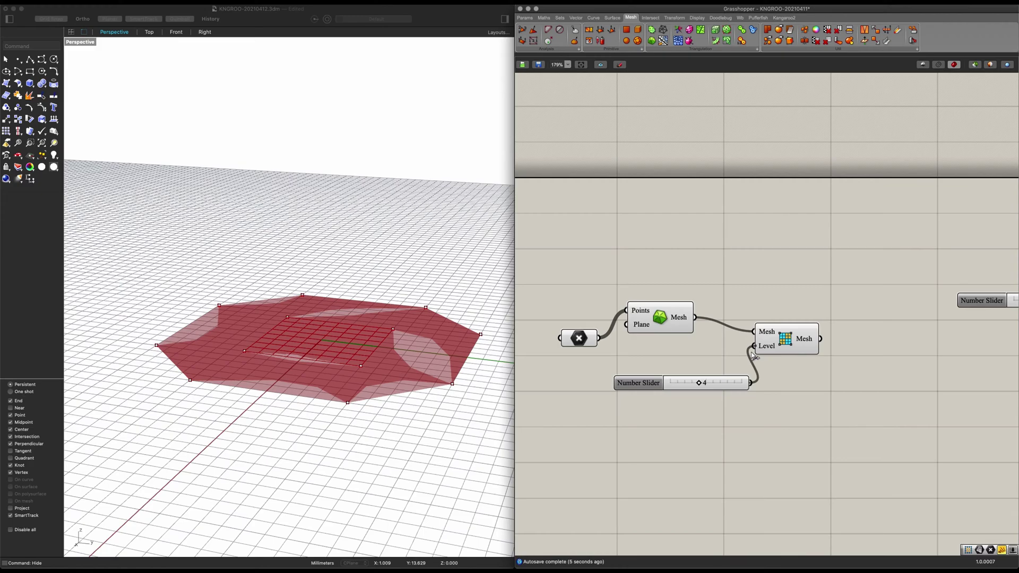
drag(752, 355, 753, 352)
- Tidy the Delaunay Mesh, Point parameter and Level slider into a compact row before the refine component
scroll(752, 352, down, 2)
right_drag(804, 394, 725, 396)
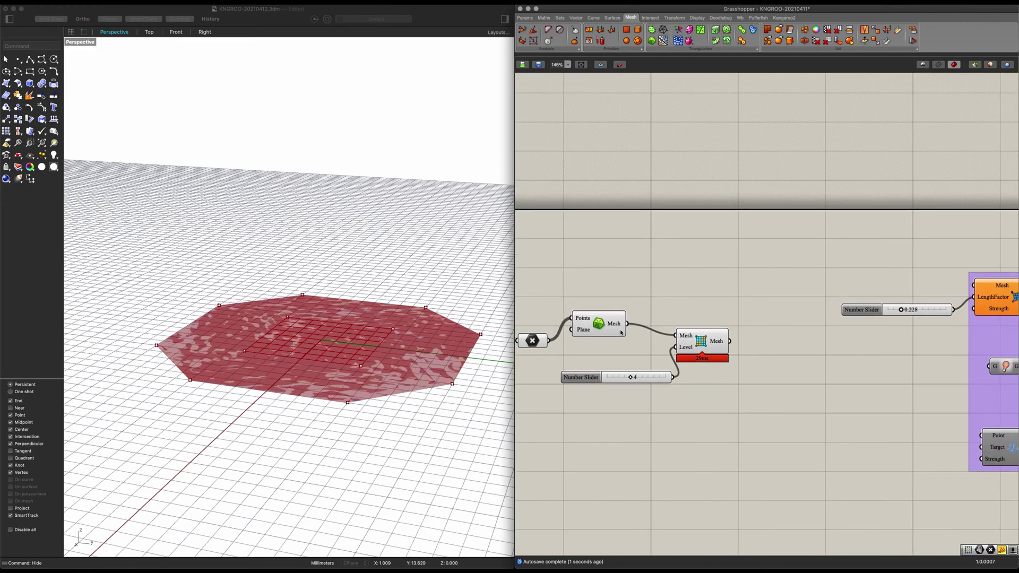
drag(609, 335, 614, 335)
drag(535, 341, 521, 360)
drag(599, 377, 596, 357)
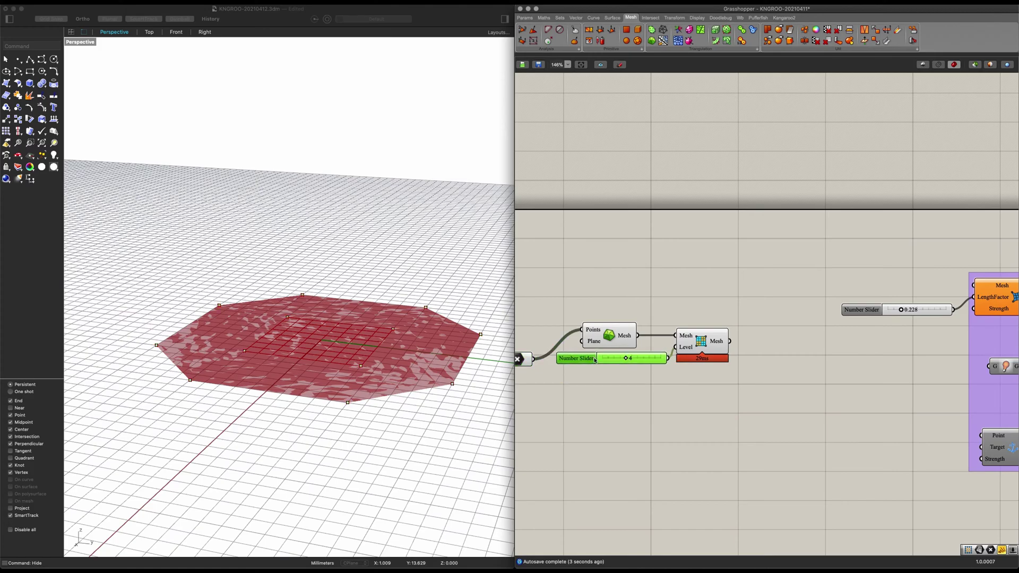
- Add a Mesh Join component after the refine component and connect the refined mesh to its Meshes input
scroll(631, 375, down, 2)
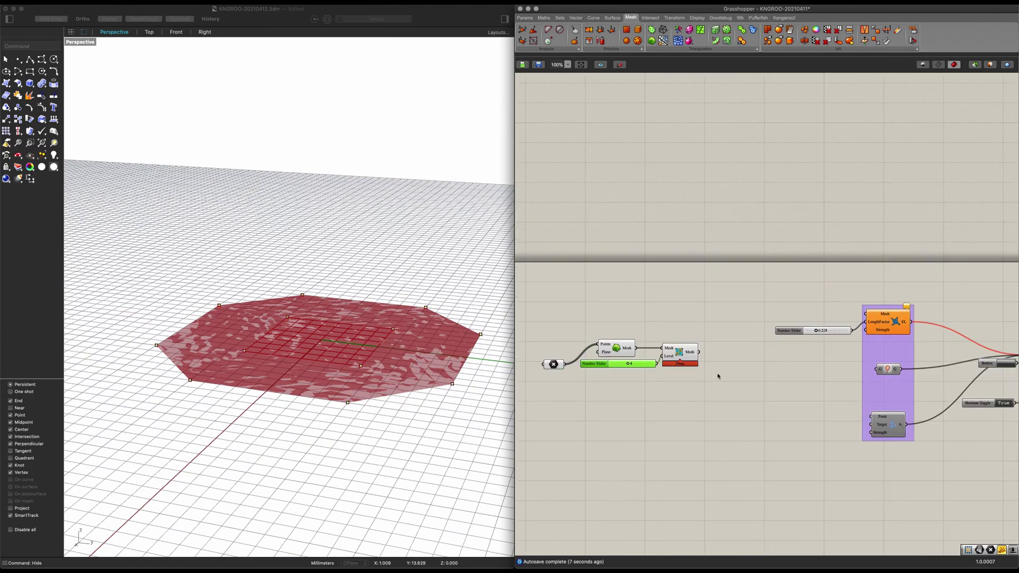
right_drag(717, 375, 719, 375)
double_click(732, 382)
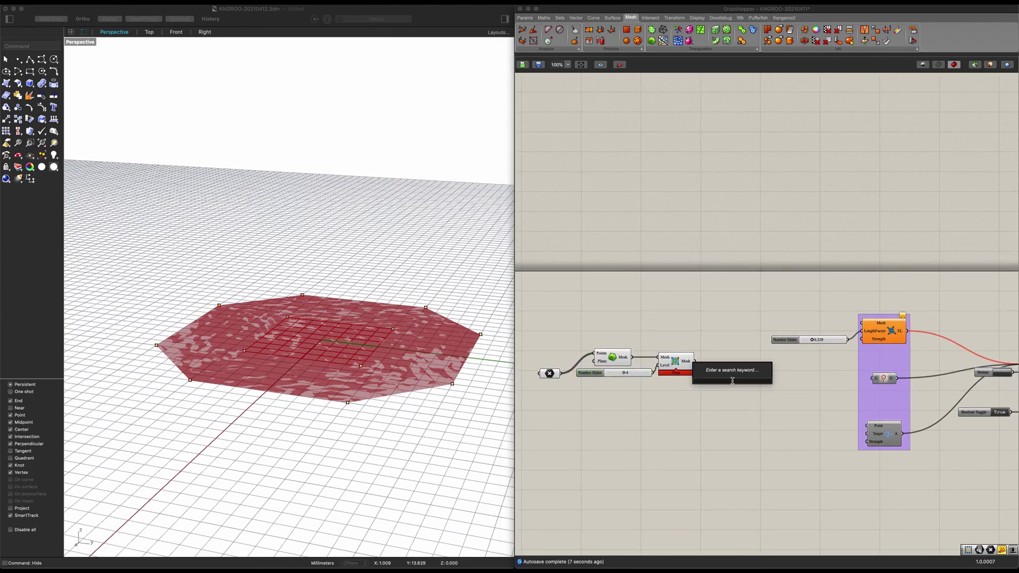
text(mesh join)
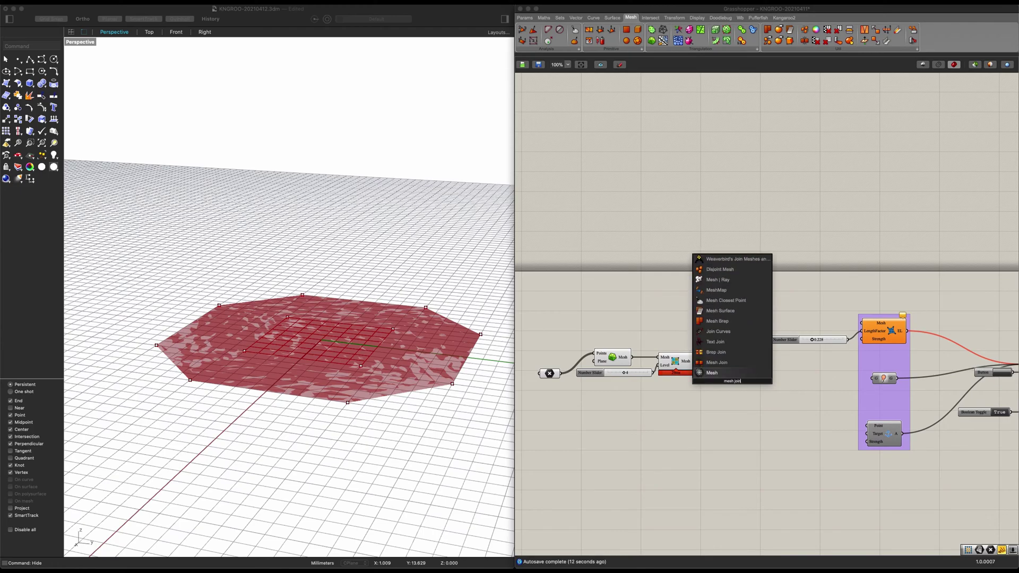
key(Up)
key(Return)
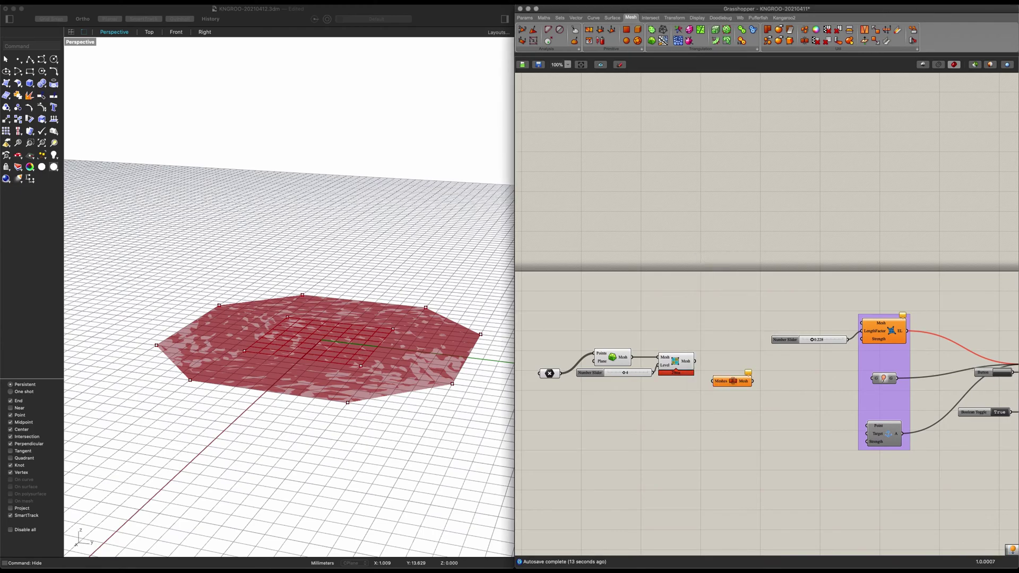
scroll(733, 340, up, 3)
drag(660, 378, 693, 375)
- Connect the joined mesh to the Show goal's G input and the edge length goal's Mesh input
right_drag(757, 397, 657, 395)
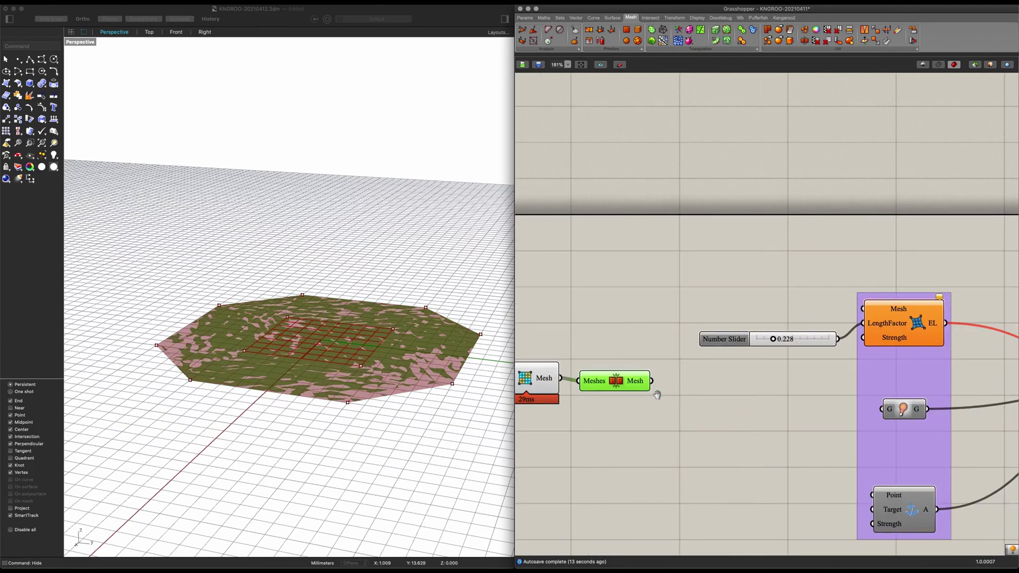
drag(874, 405, 879, 408)
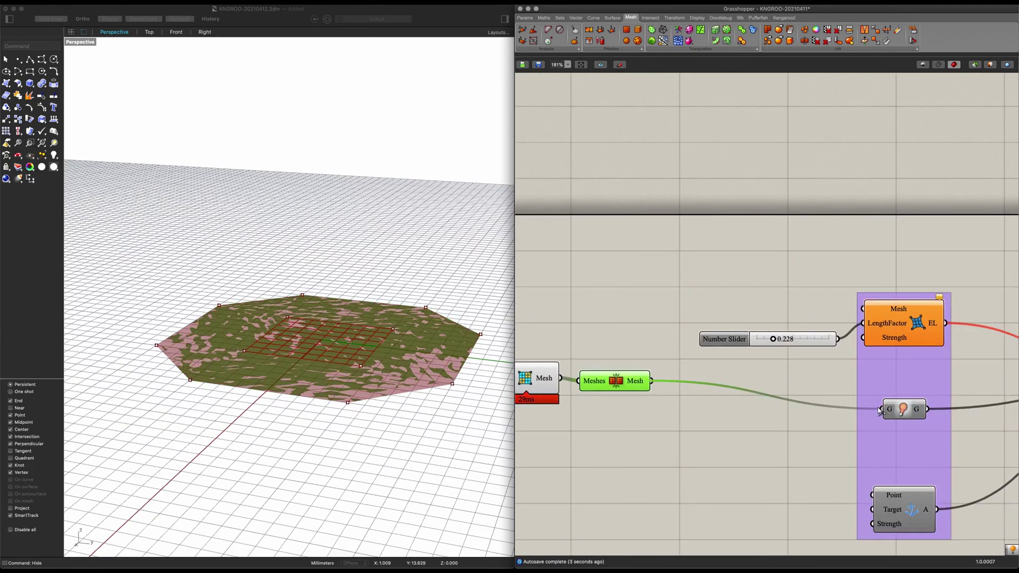
drag(653, 380, 875, 319)
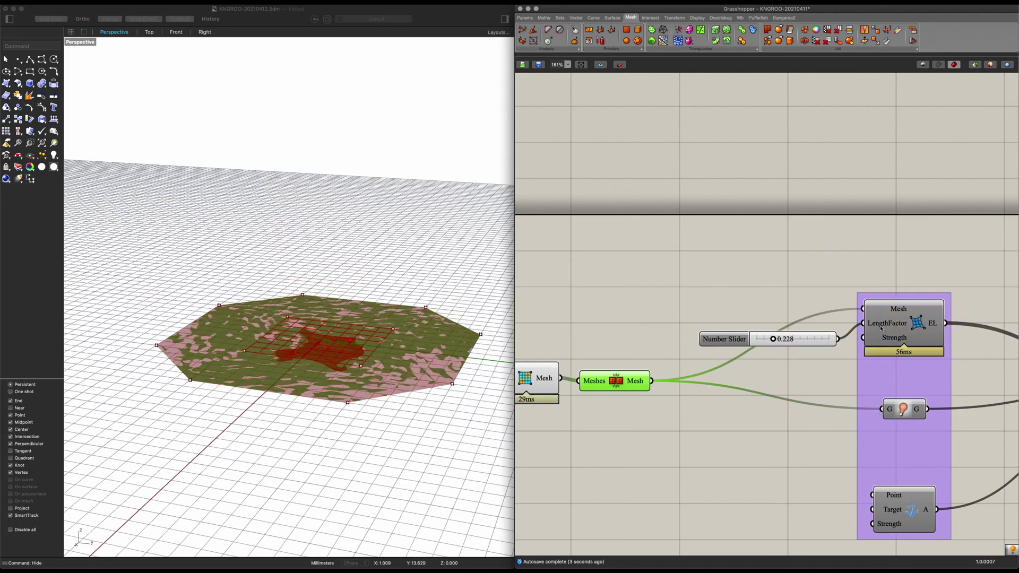
- Connect the Point parameter to the Anchor goal's Point input and shift the parameter slightly down the canvas
scroll(726, 428, down, 3)
right_drag(673, 444, 769, 383)
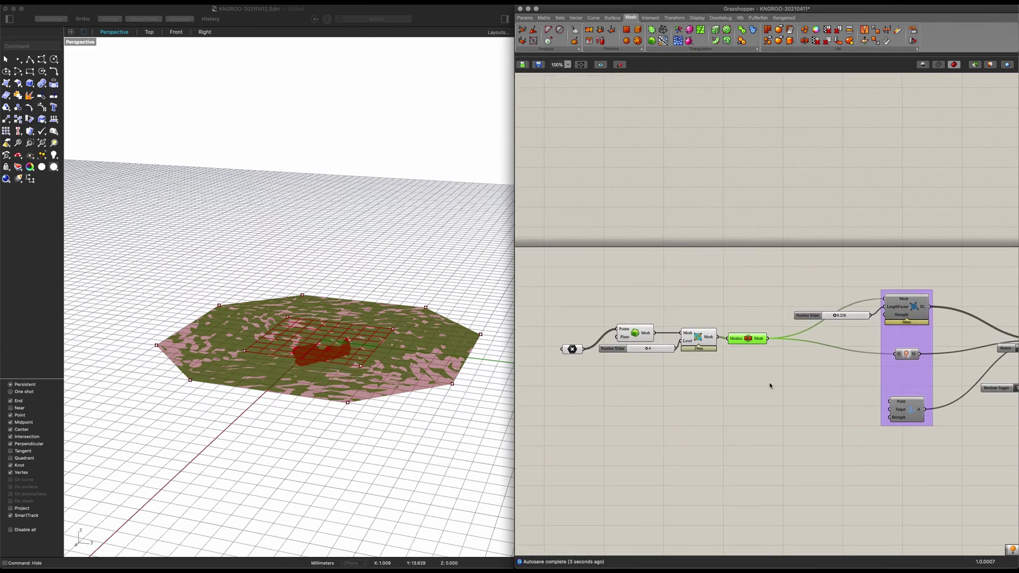
drag(889, 401, 889, 402)
click(574, 351)
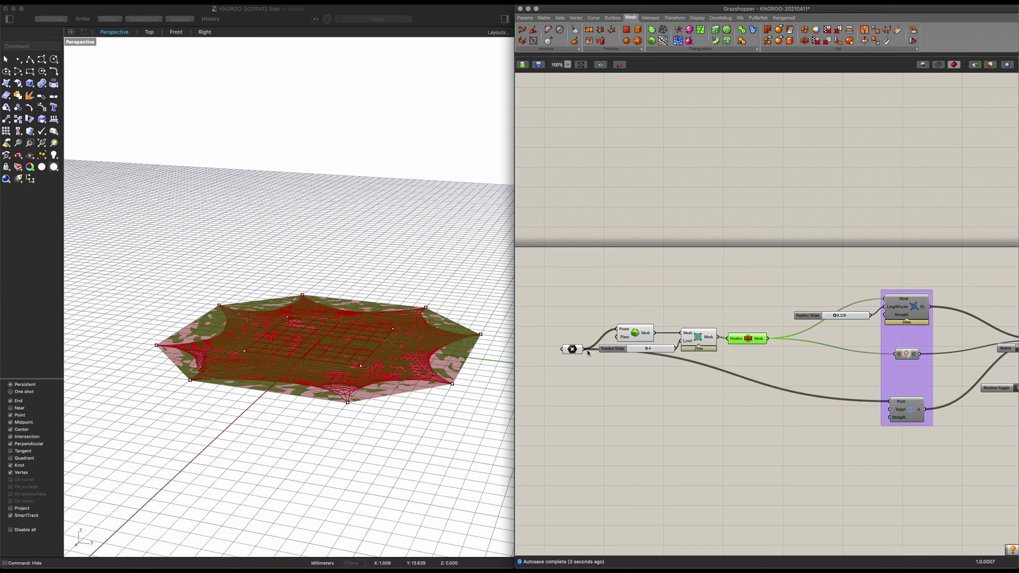
drag(575, 352, 573, 364)
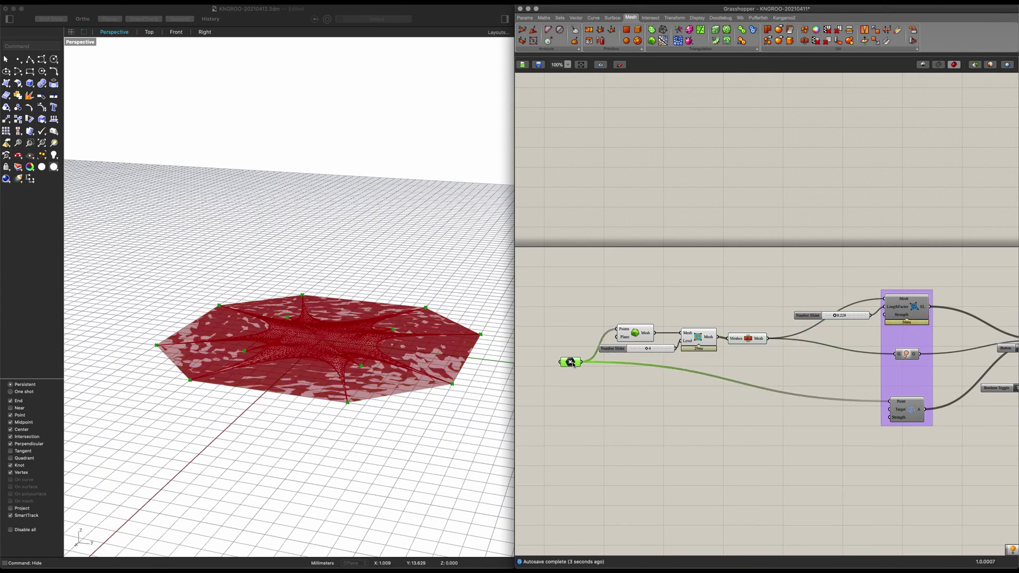
mouse_move(430, 412)
right_down()
mouse_move(426, 384)
mouse_move(433, 408)
right_up()
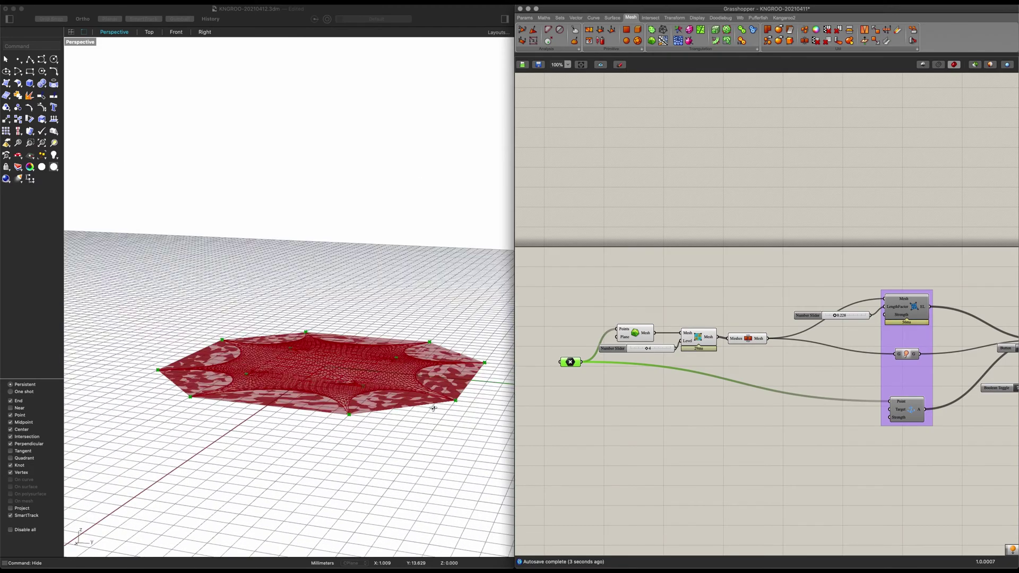
- Add a Kangaroo load (Unary force) goal and place it below the Anchor goal
scroll(433, 408, down, 5)
scroll(632, 398, right, 5)
scroll(631, 398, down, 2)
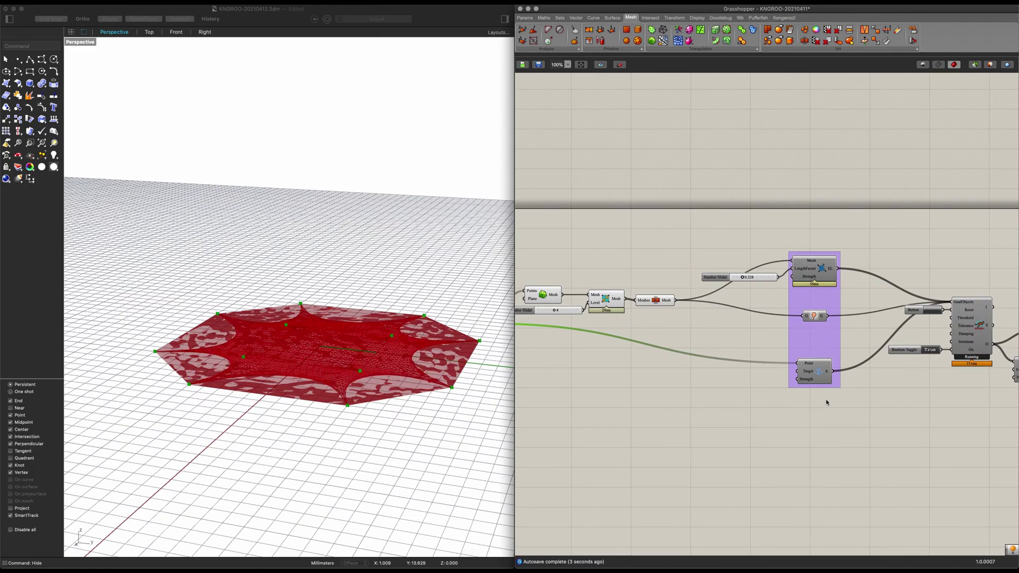
click(787, 434)
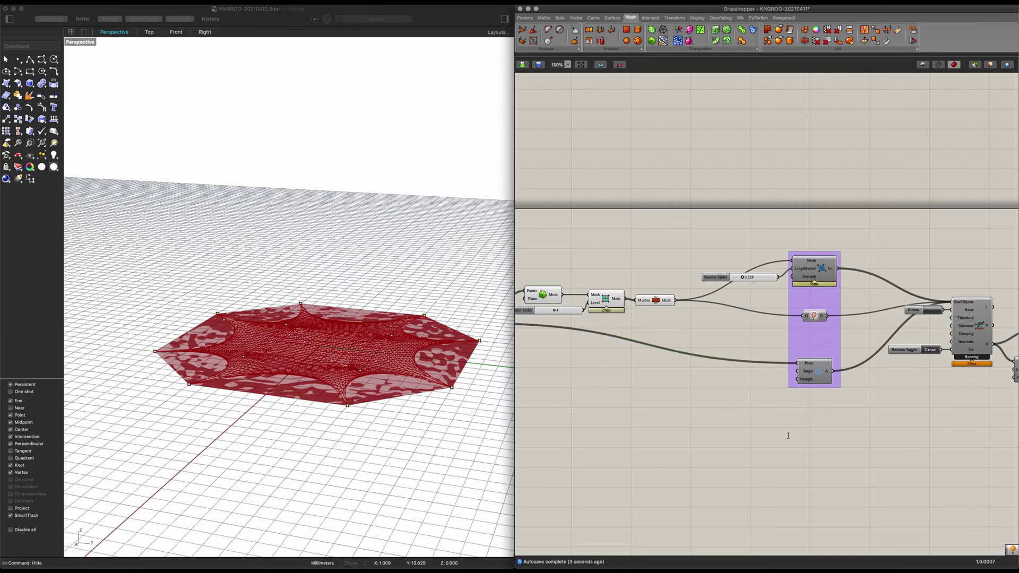
double_click(788, 435)
text(load)
click(771, 430)
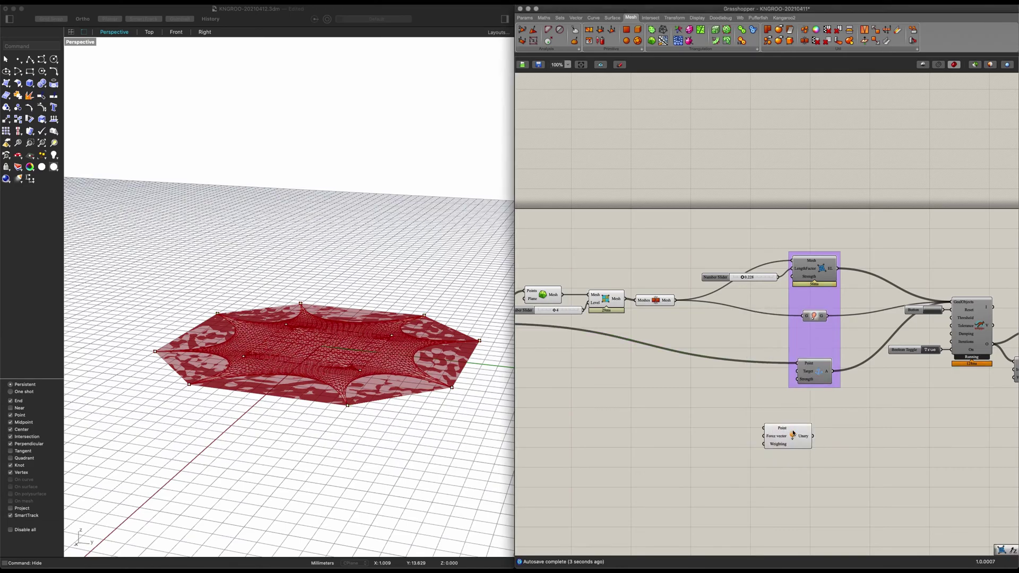
drag(799, 432, 826, 424)
click(772, 431)
- Add a Unit Z vector component, connect it to the load goal's Force vector input and place it directly beside the goal
scroll(771, 431, up, 3)
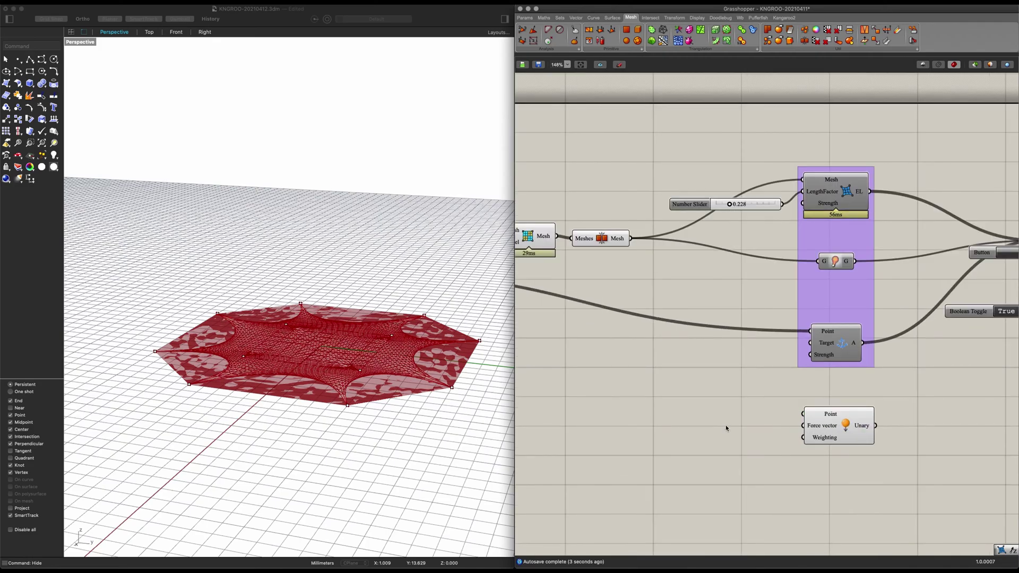
double_click(724, 424)
text(z)
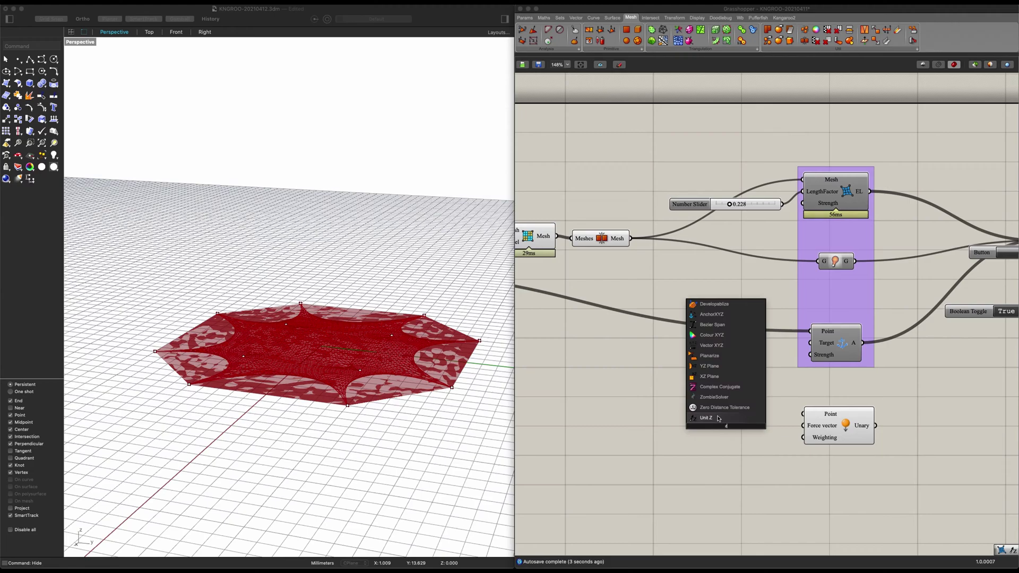
key(Return)
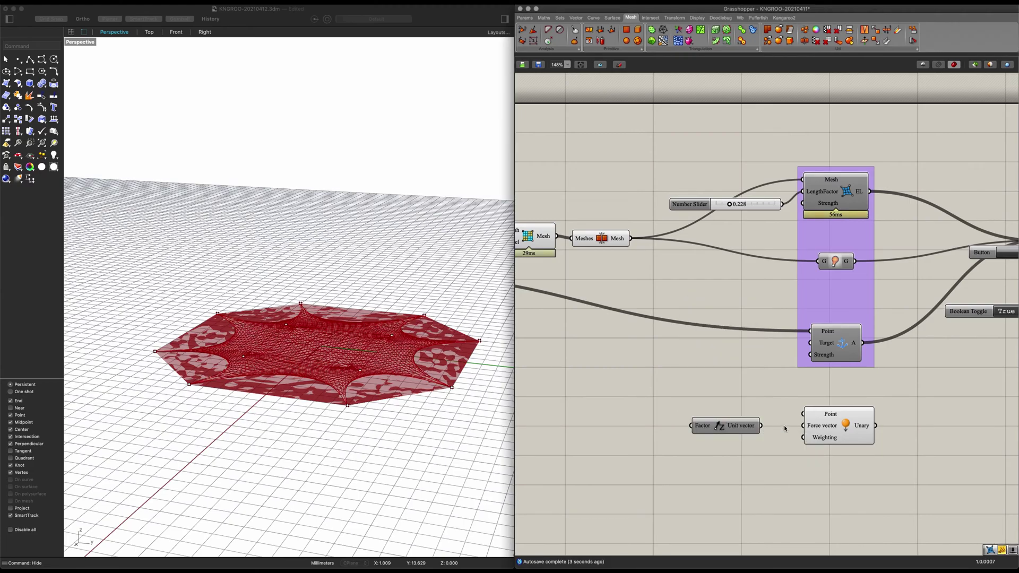
drag(730, 430, 751, 432)
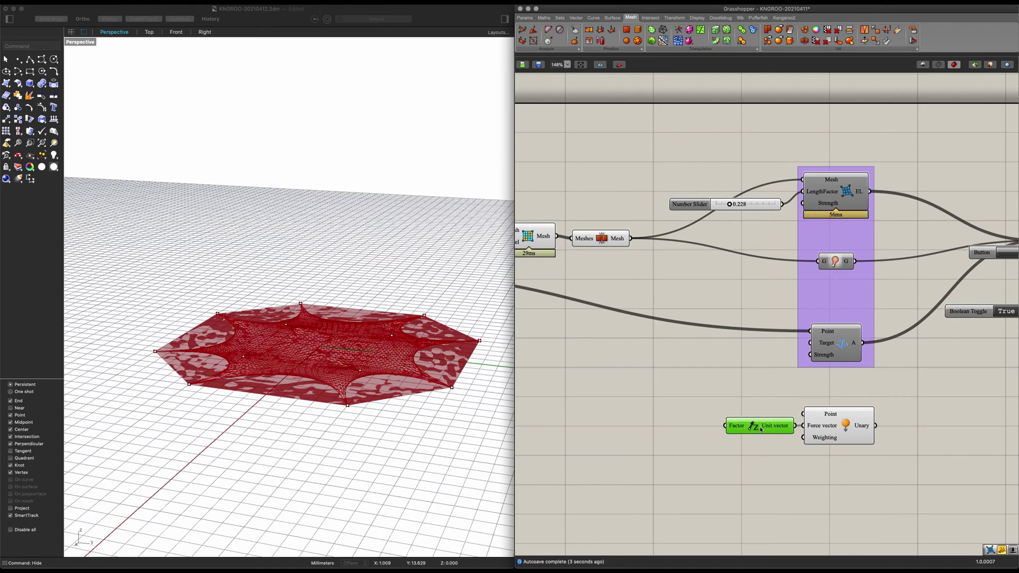
- Create a number slider set to 1.00 and connect it to the Unit Z component's Factor input
click(647, 431)
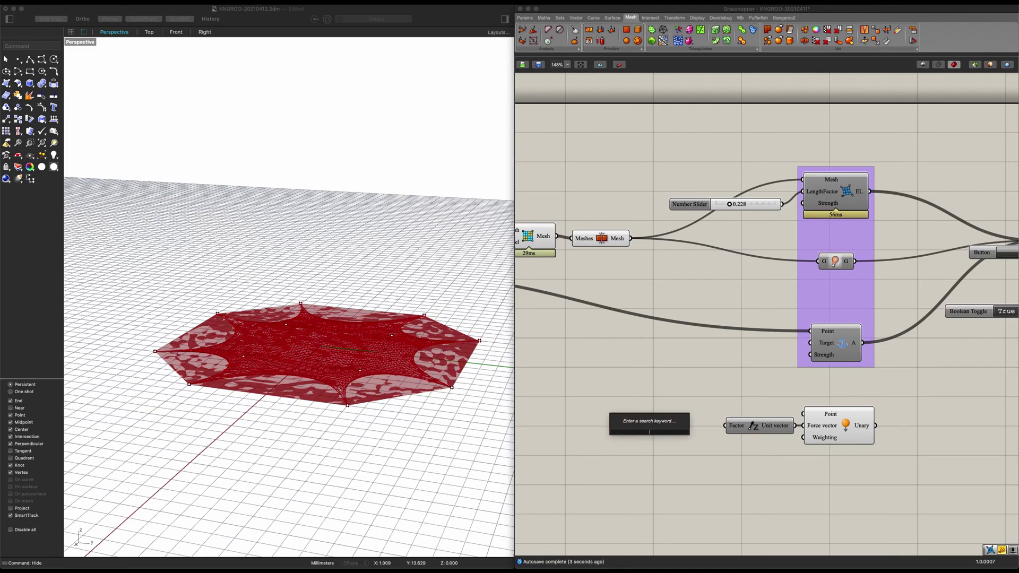
text(1.00)
key(Return)
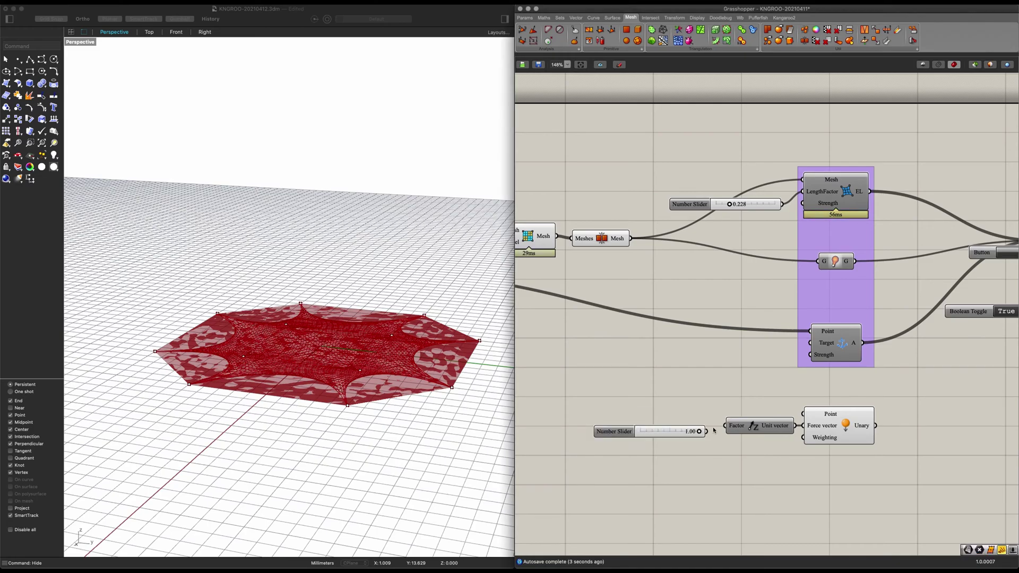
drag(707, 431, 725, 426)
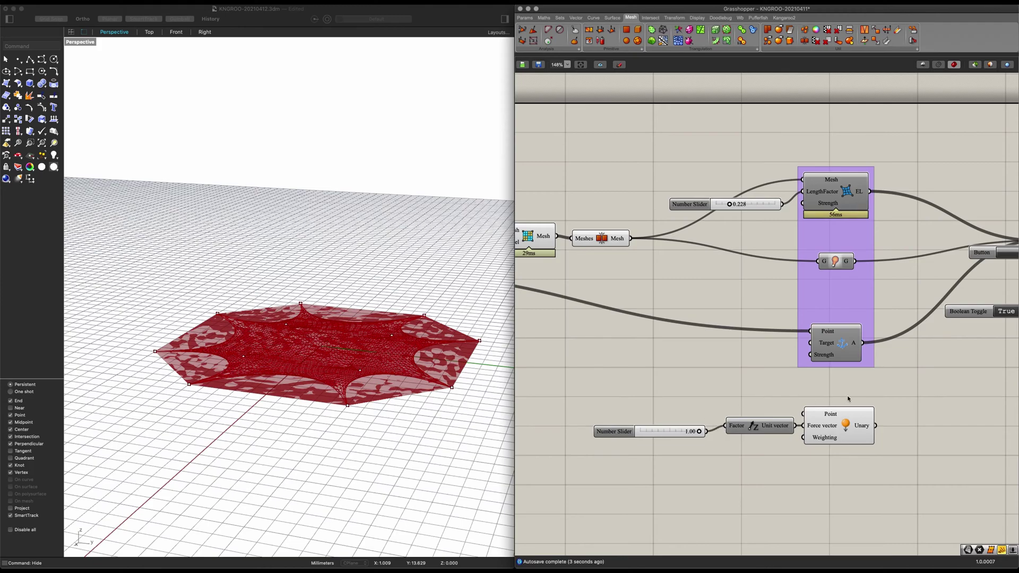
- Switch the solver's Boolean Toggle to False and add a Deconstruct Mesh component fed by the joined mesh
scroll(723, 406, right, 5)
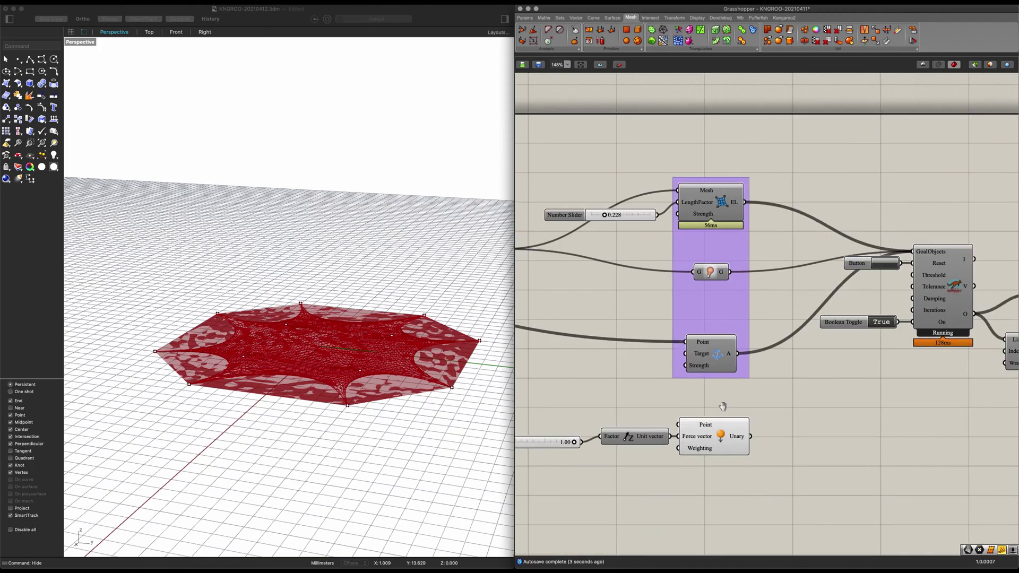
double_click(879, 322)
scroll(875, 371, left, 4)
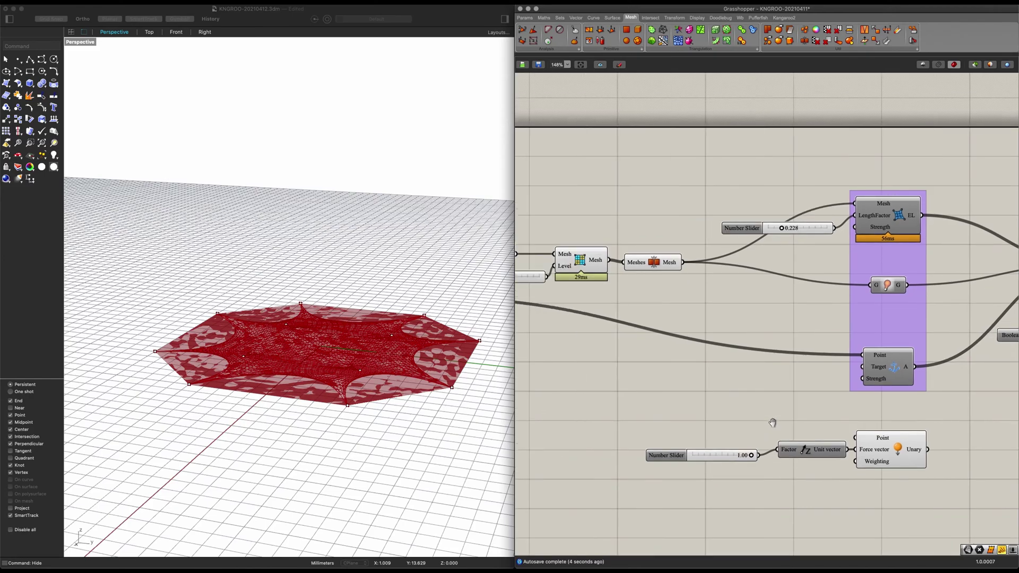
scroll(780, 446, down, 3)
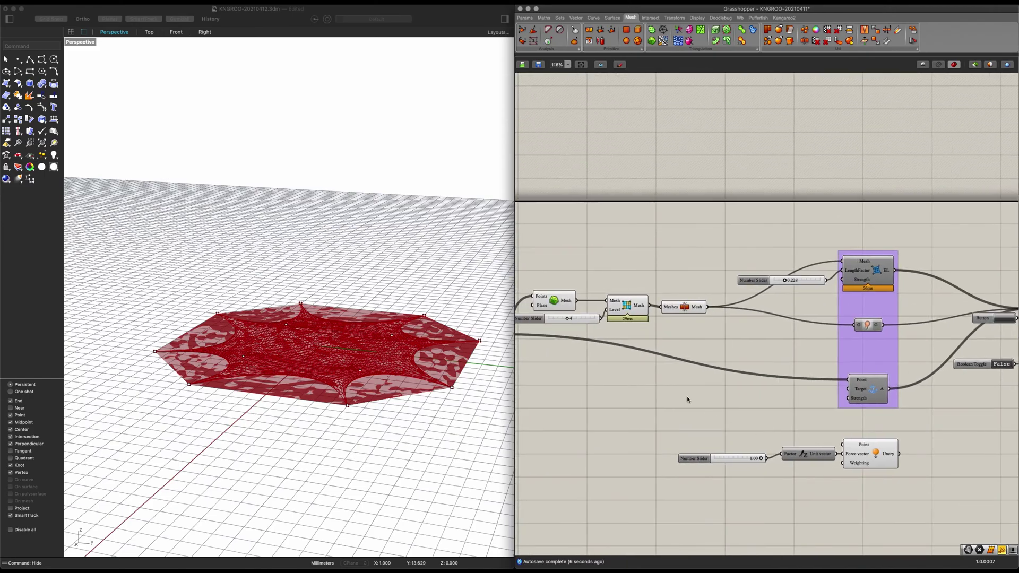
double_click(688, 398)
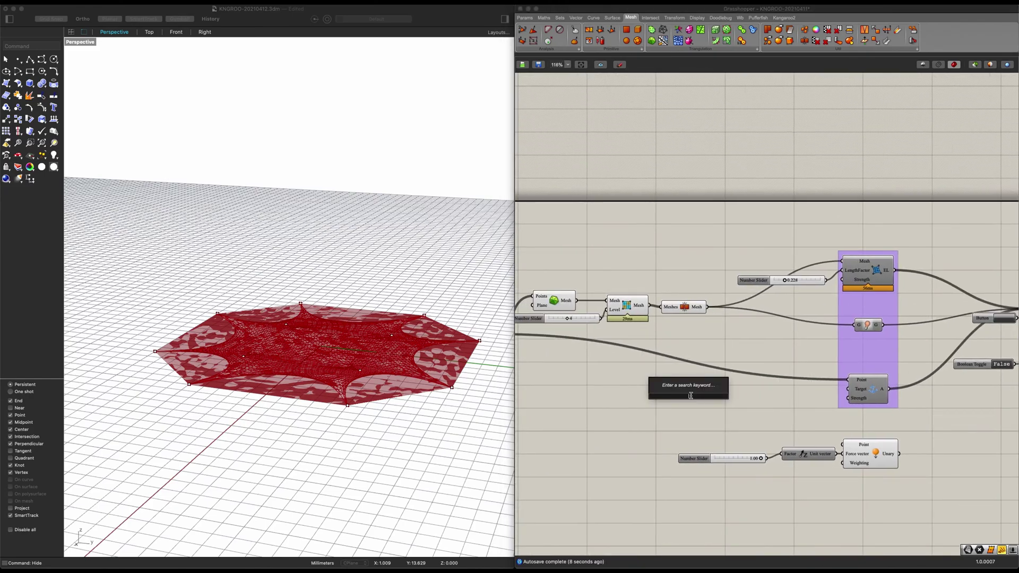
text(mesh dec)
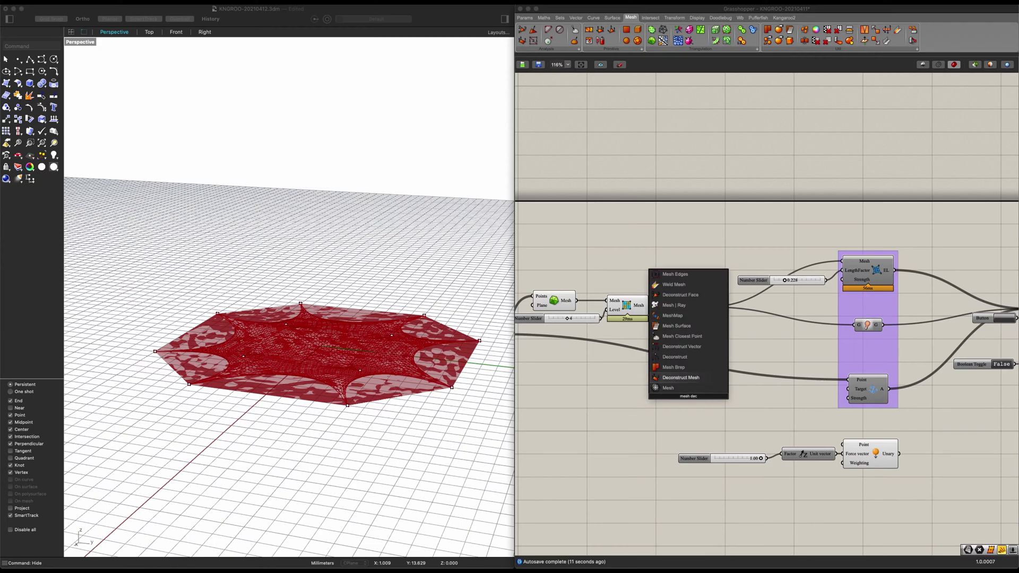
key(Return)
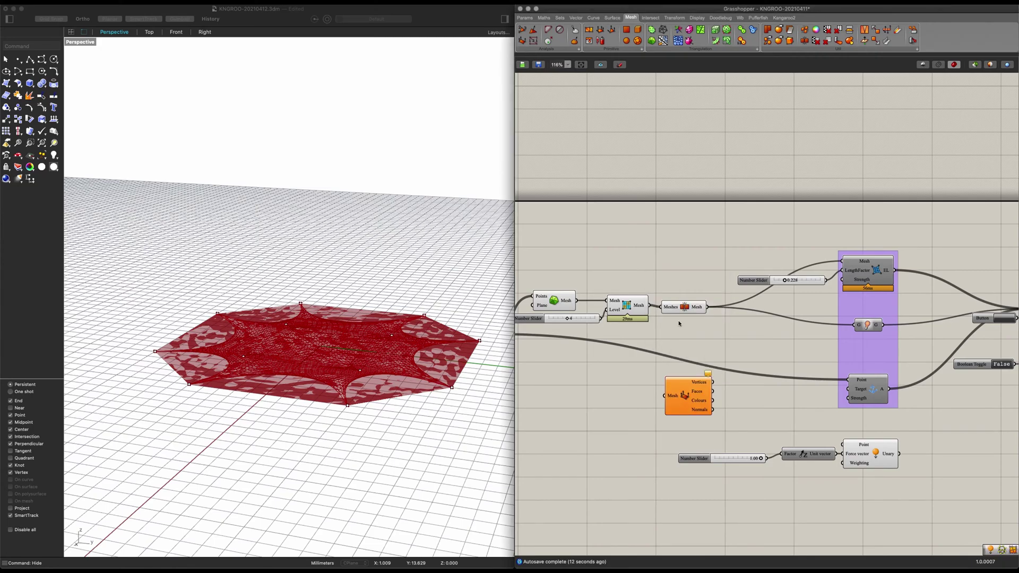
drag(652, 394, 720, 404)
right_drag(254, 352, 253, 398)
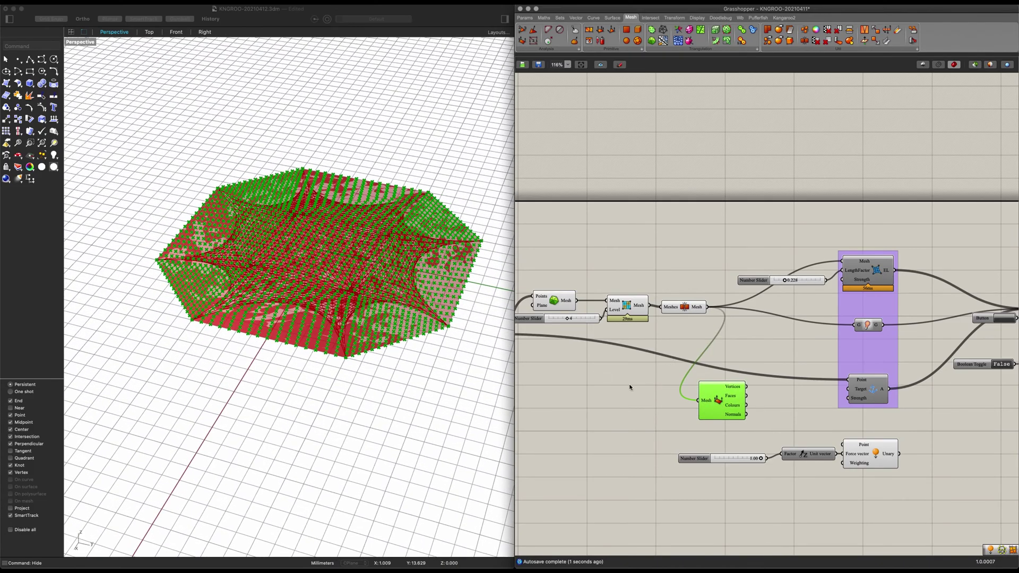
- Lower the mesh refinement Level slider to 2
right_drag(751, 428, 809, 444)
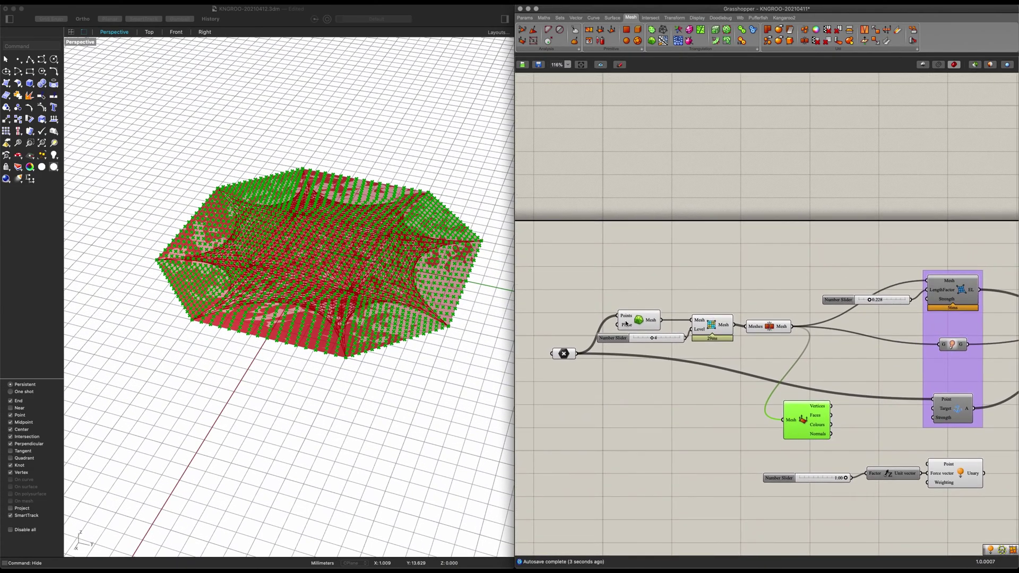
scroll(658, 338, up, 2)
scroll(659, 340, up, 3)
drag(657, 355, 640, 356)
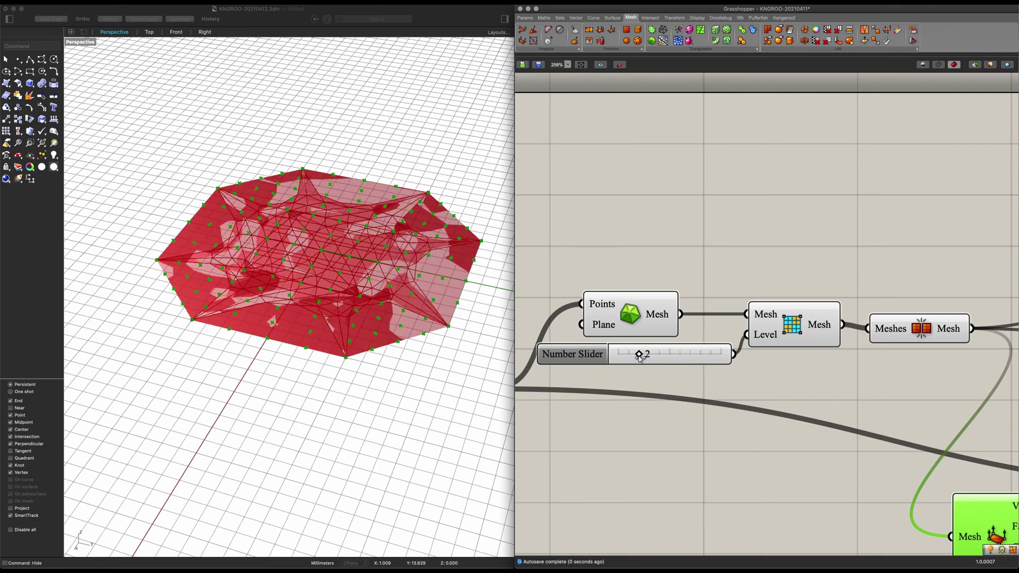
- Connect the deconstructed mesh's Vertices to the load goal's Point input and its Unary output to the solver's GoalObjects
scroll(602, 408, down, 5)
right_drag(813, 468, 677, 398)
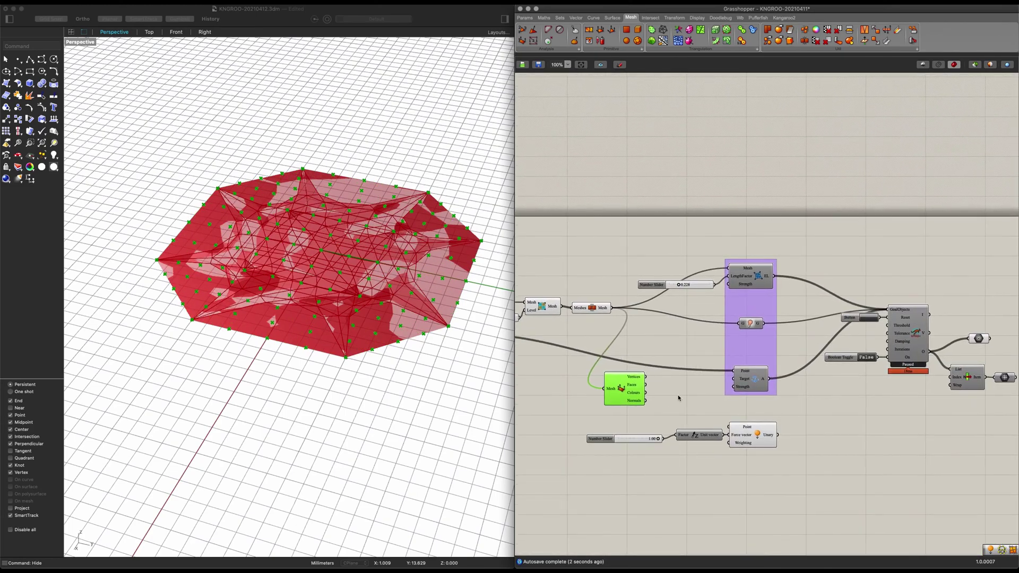
scroll(677, 394, up, 3)
drag(757, 448, 762, 450)
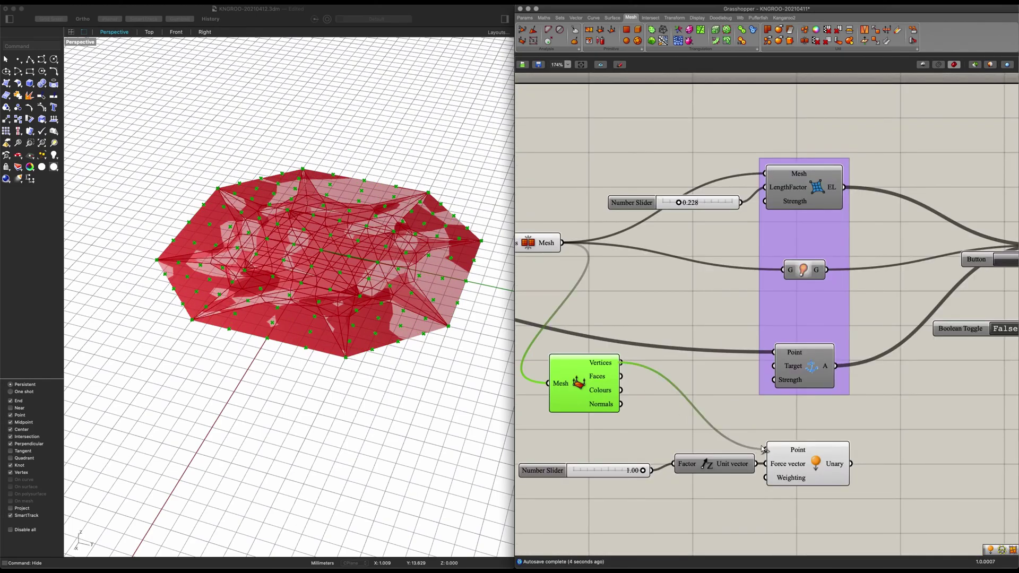
scroll(808, 417, down, 1)
right_drag(808, 417, 645, 426)
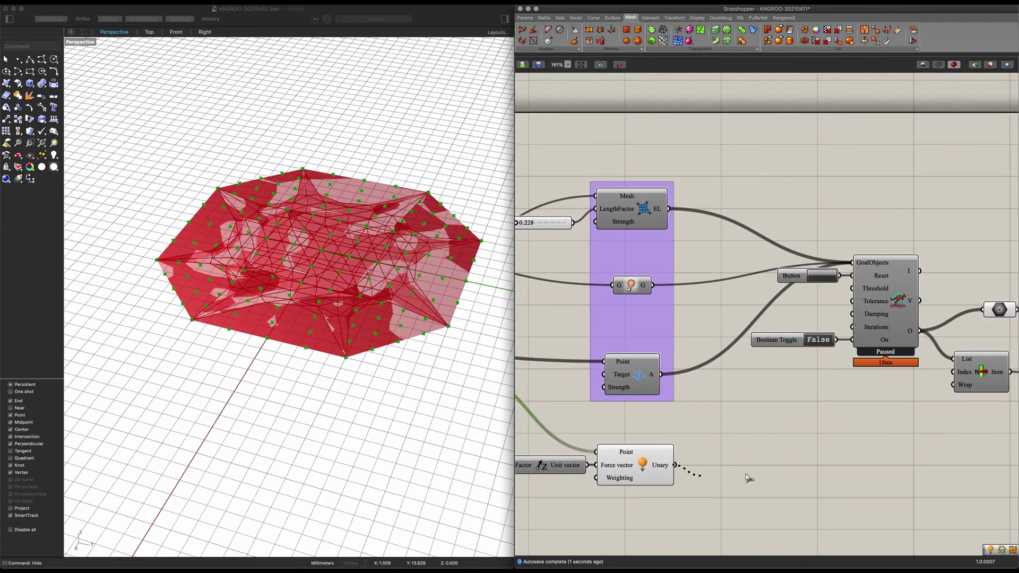
drag(779, 285, 851, 262)
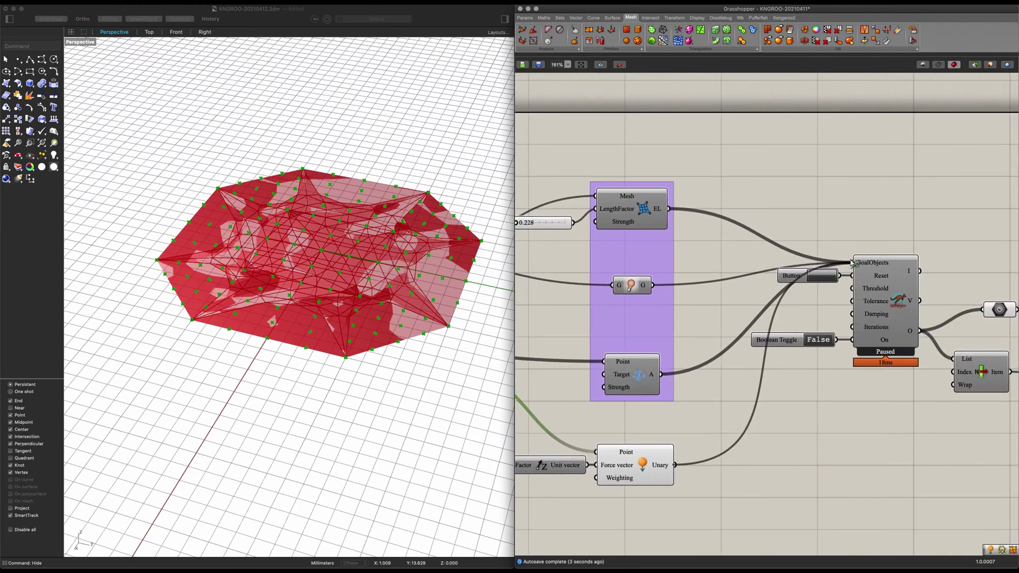
scroll(862, 393, down, 2)
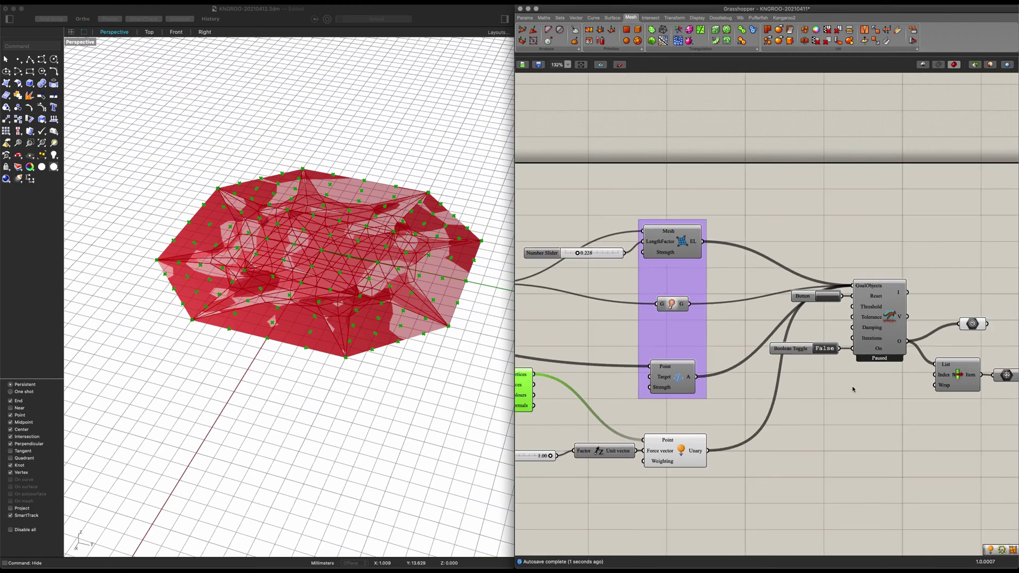
- Run the solver by switching its Boolean Toggle to True and view the inflating membrane from a lower angle
double_click(826, 348)
right_drag(366, 398, 422, 377)
scroll(610, 371, down, 3)
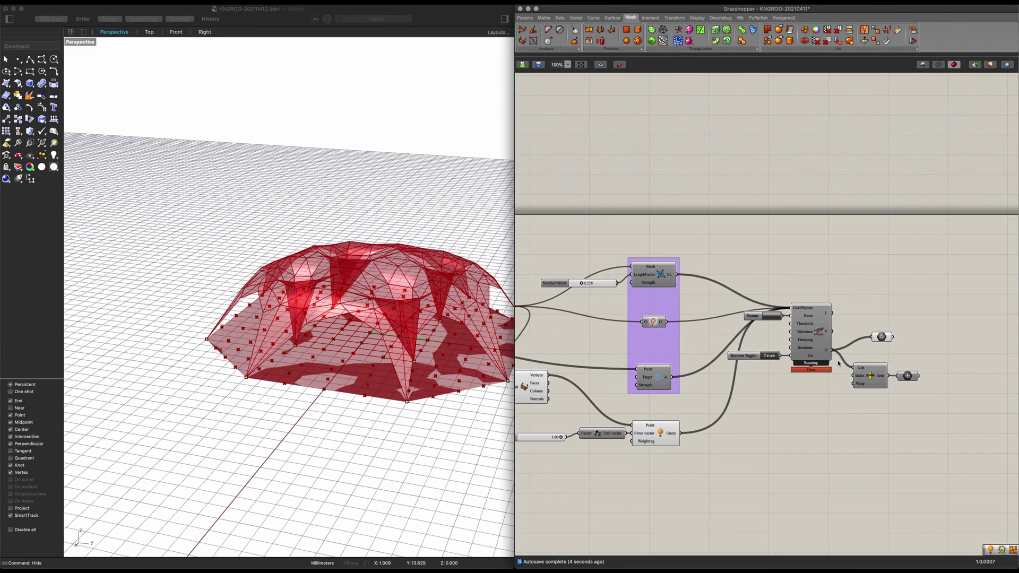
- Set the mesh refinement Level slider to 4 and check the whole membrane in the Rhino viewport
right_drag(557, 358, 875, 360)
scroll(692, 313, up, 3)
double_click(736, 313)
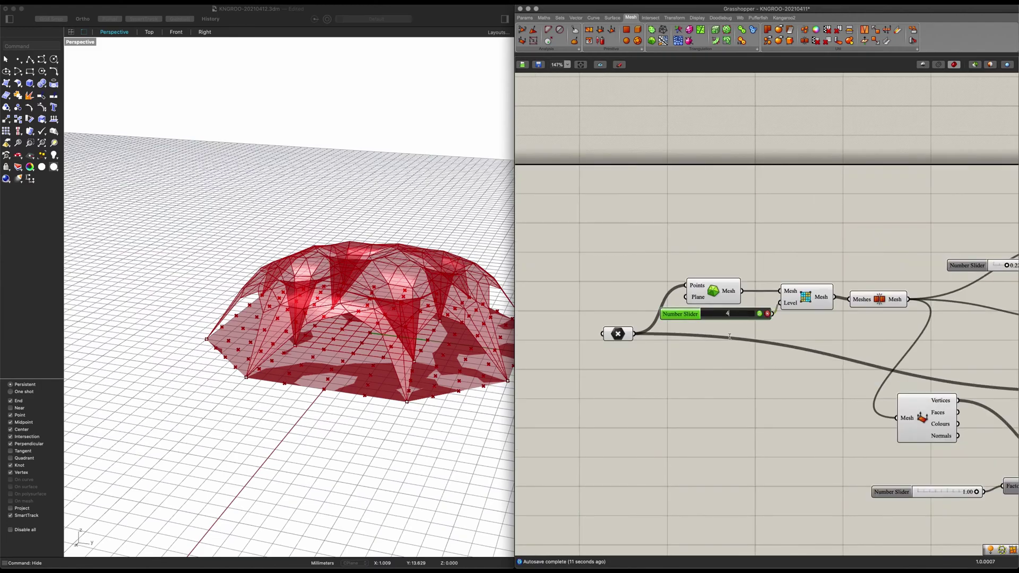
key(Return)
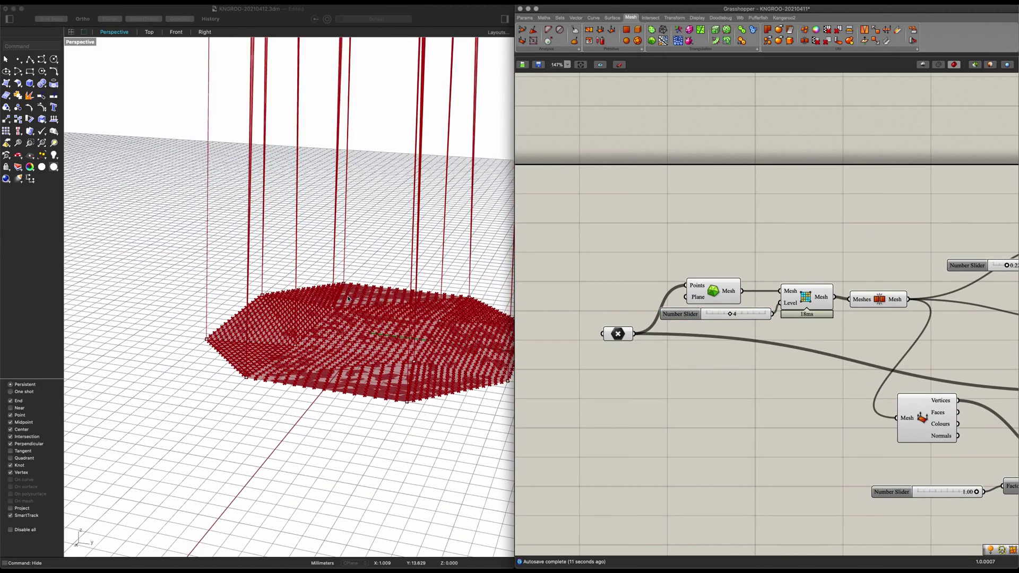
scroll(336, 304, down, 2)
shift+right_drag(313, 308, 281, 317)
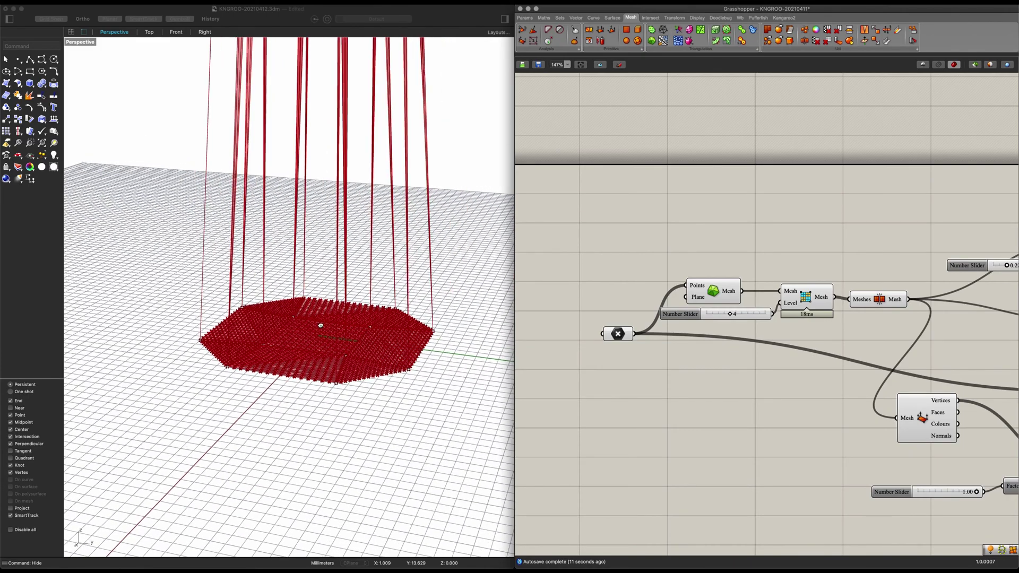
- Reduce the Unit Z factor slider to 0.10 and inspect the relaxing membrane in perspective
right_drag(797, 457, 566, 403)
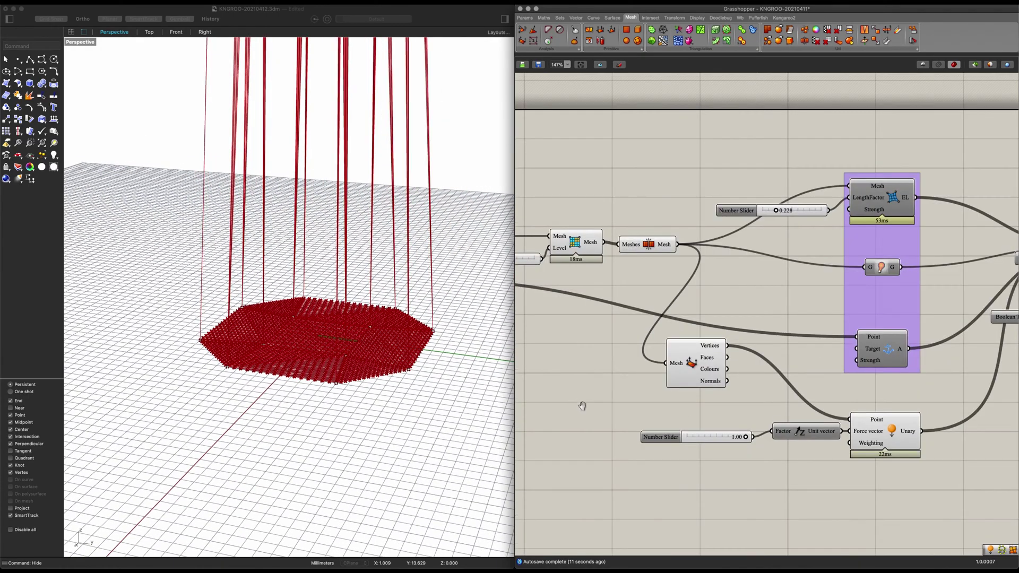
mouse_move(457, 357)
right_down()
mouse_move(455, 348)
mouse_move(456, 366)
right_up()
scroll(455, 351, down, 7)
scroll(480, 353, up, 2)
click(711, 435)
double_click(710, 435)
text(0.1)
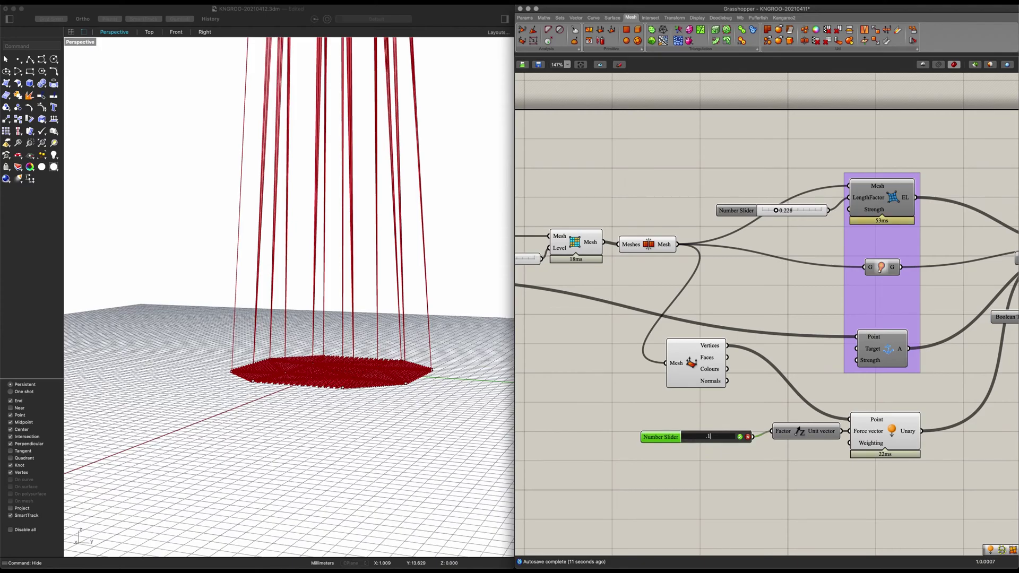
key(Return)
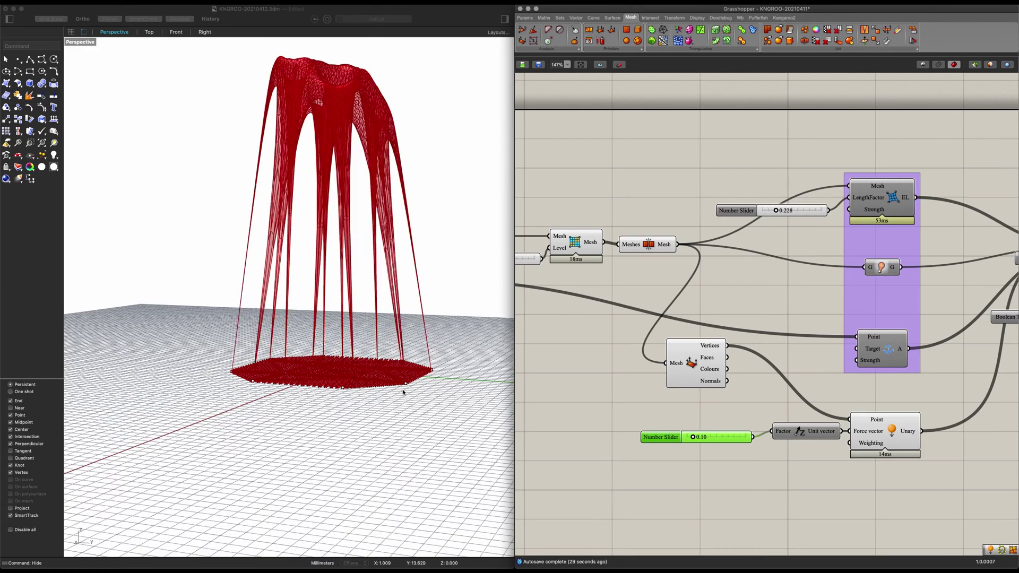
right_drag(401, 400, 424, 443)
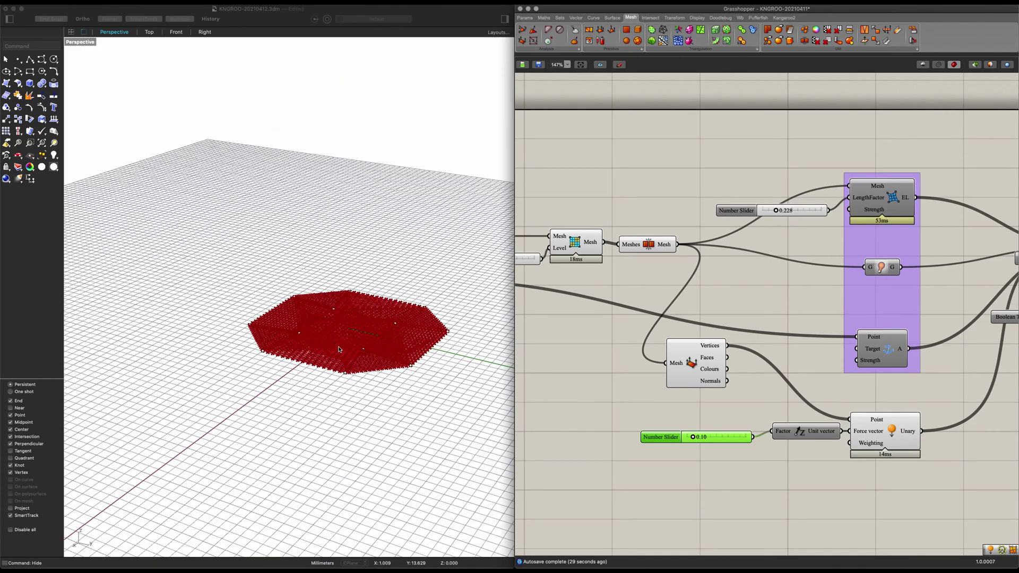
scroll(353, 356, up, 3)
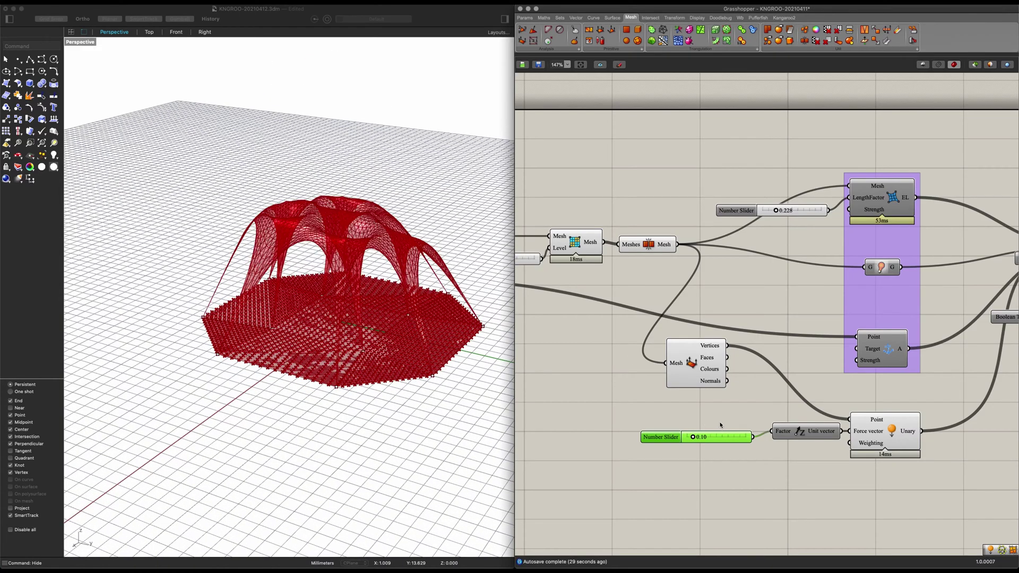
- Review the membrane definition from the referenced anchor points through the mesh and goals to the solver
scroll(718, 421, down, 1)
scroll(759, 472, down, 2)
scroll(825, 477, down, 1)
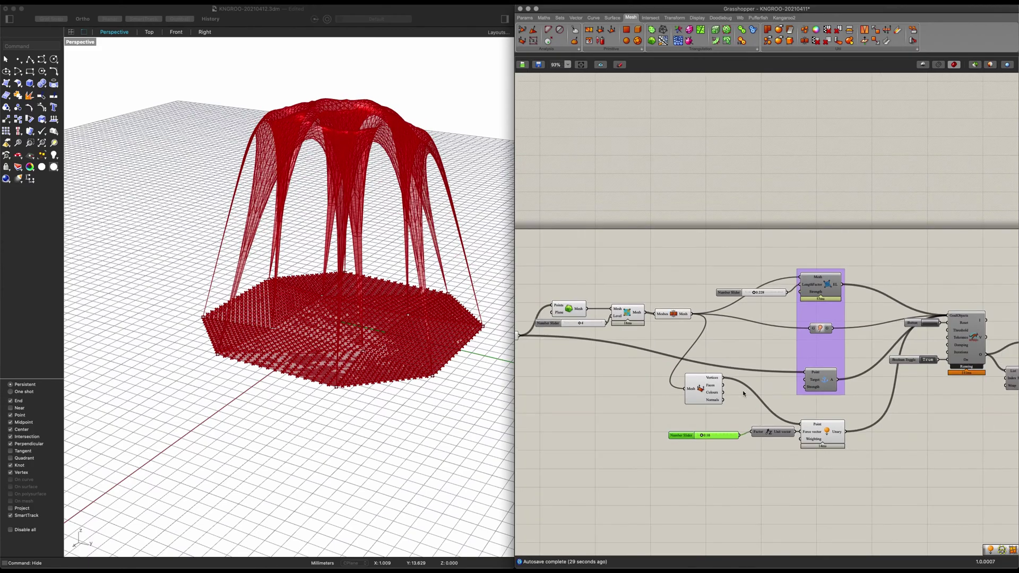
drag(556, 266, 834, 477)
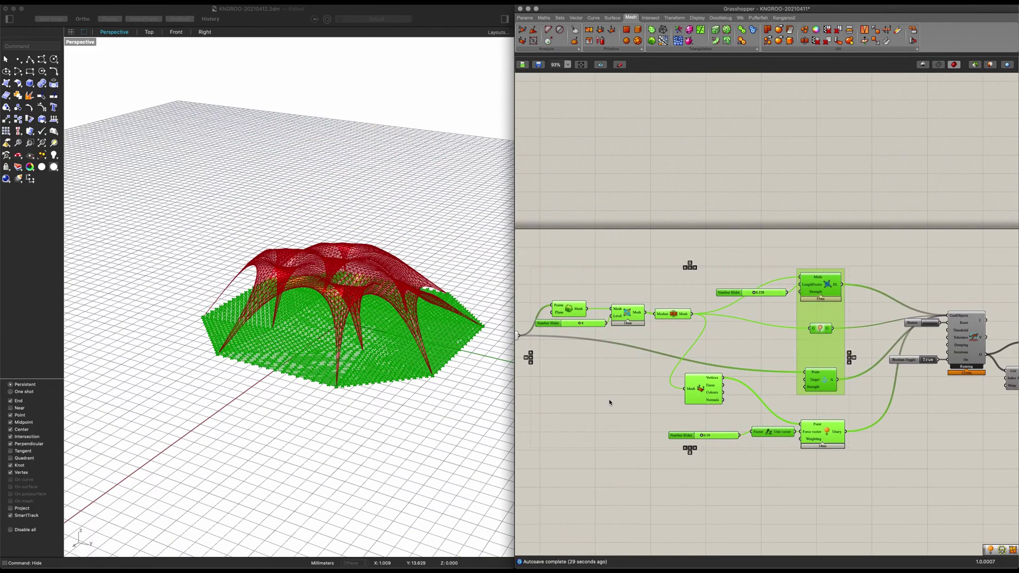
right_drag(592, 397, 745, 390)
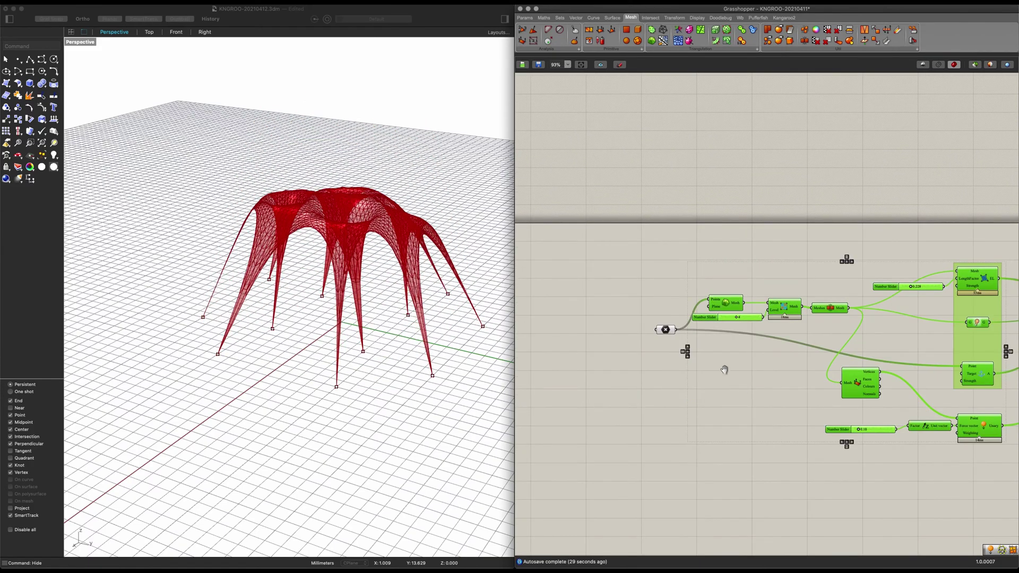
click(666, 330)
click(661, 328)
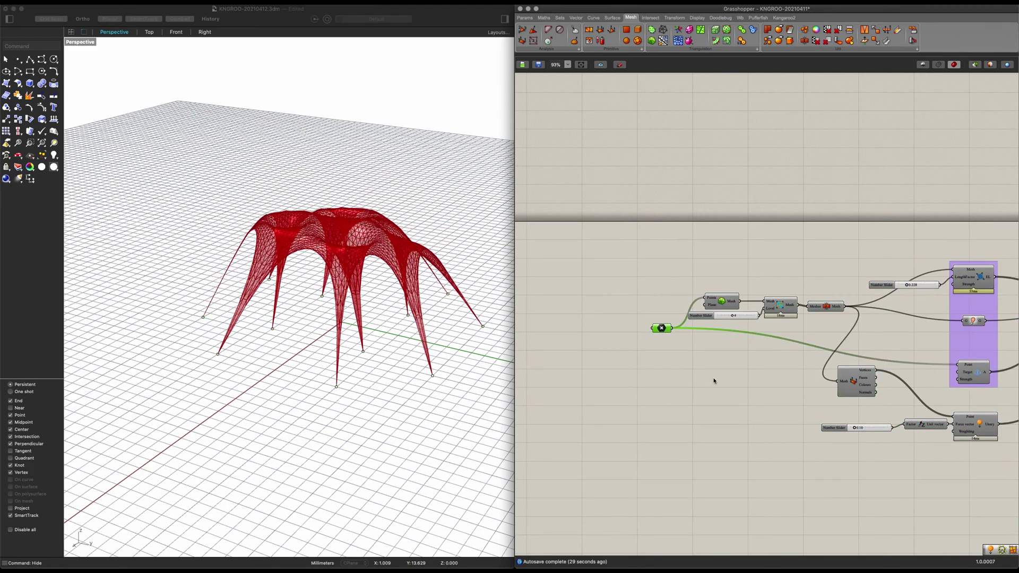
right_drag(652, 380, 458, 377)
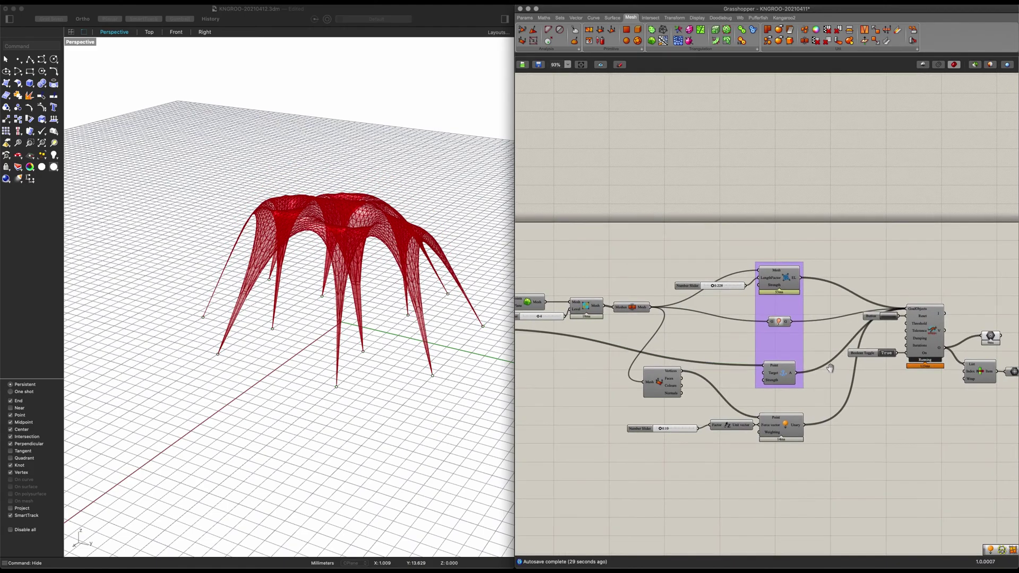
- Highlight the solver's output mesh and inspect the relaxed membrane in perspective from low and high angles
click(889, 342)
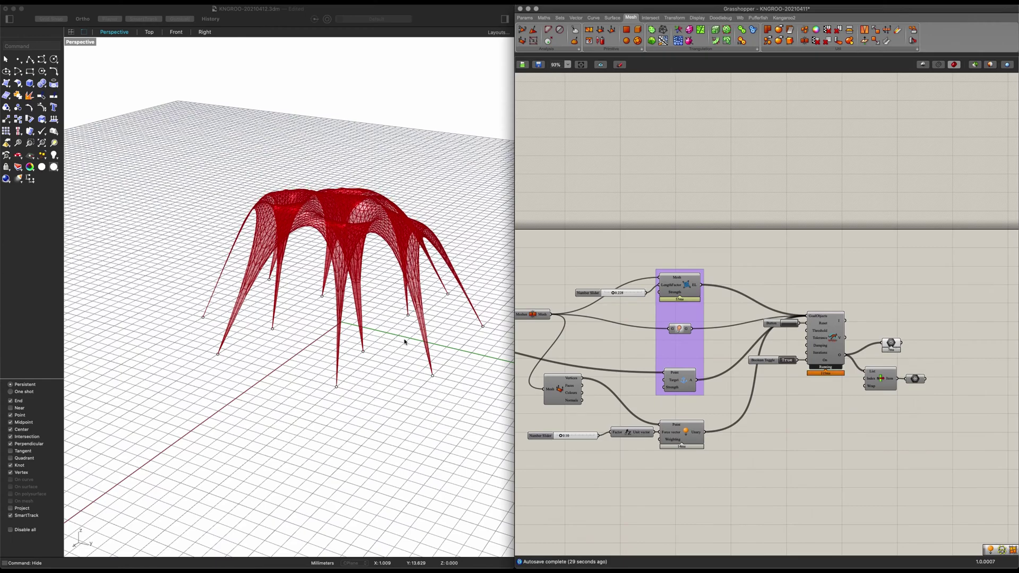
click(346, 285)
scroll(349, 264, up, 3)
mouse_move(350, 264)
right_down()
mouse_move(379, 244)
mouse_move(354, 255)
right_up()
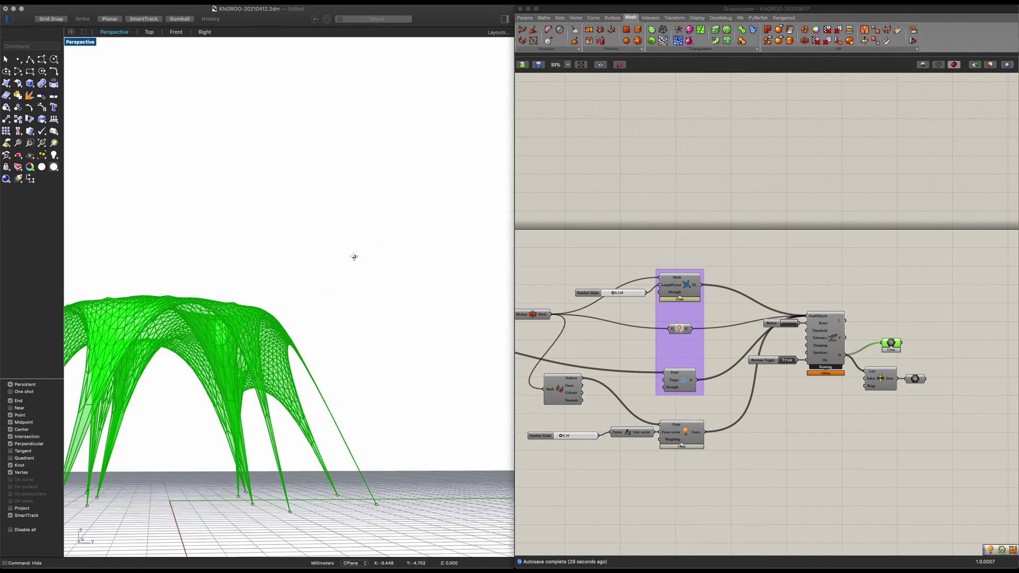
right_drag(469, 232, 300, 250)
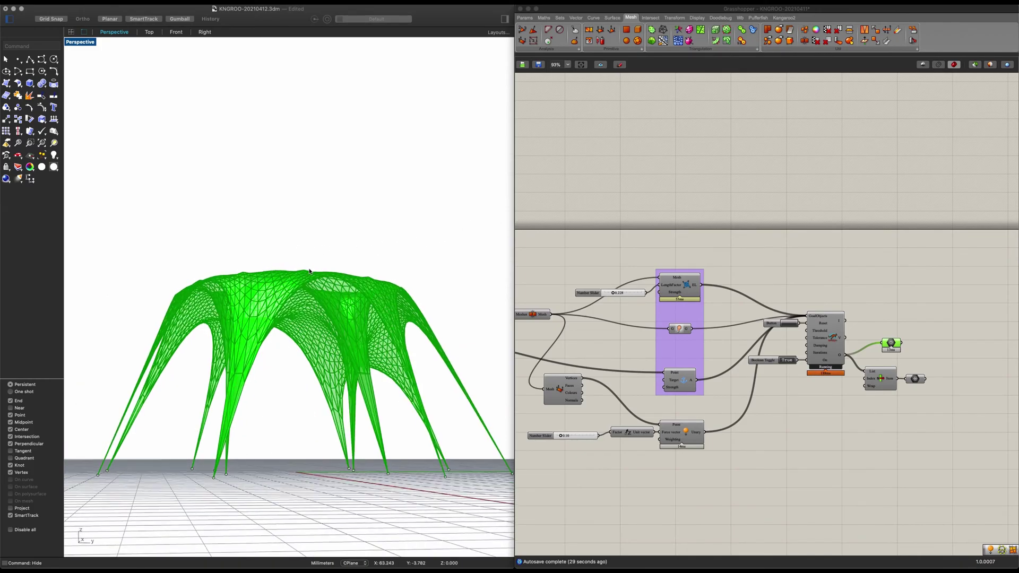
right_drag(304, 333, 280, 221)
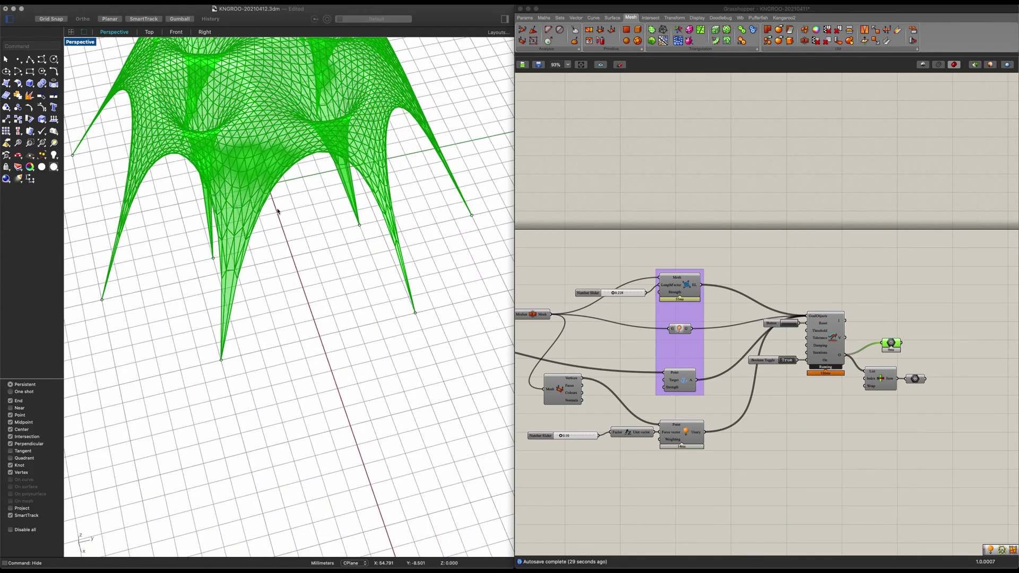
right_drag(355, 298, 325, 335)
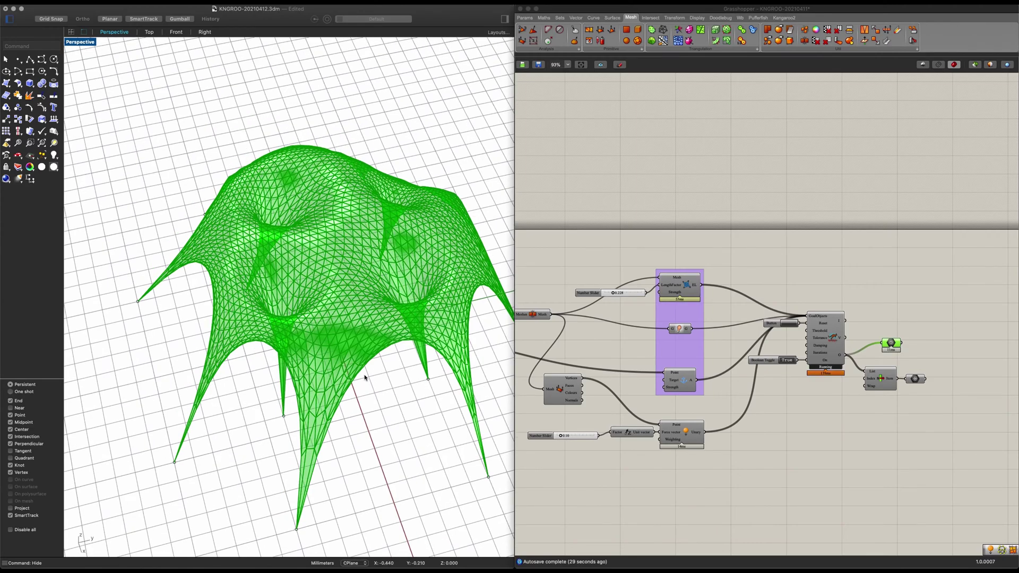
right_drag(359, 371, 376, 394)
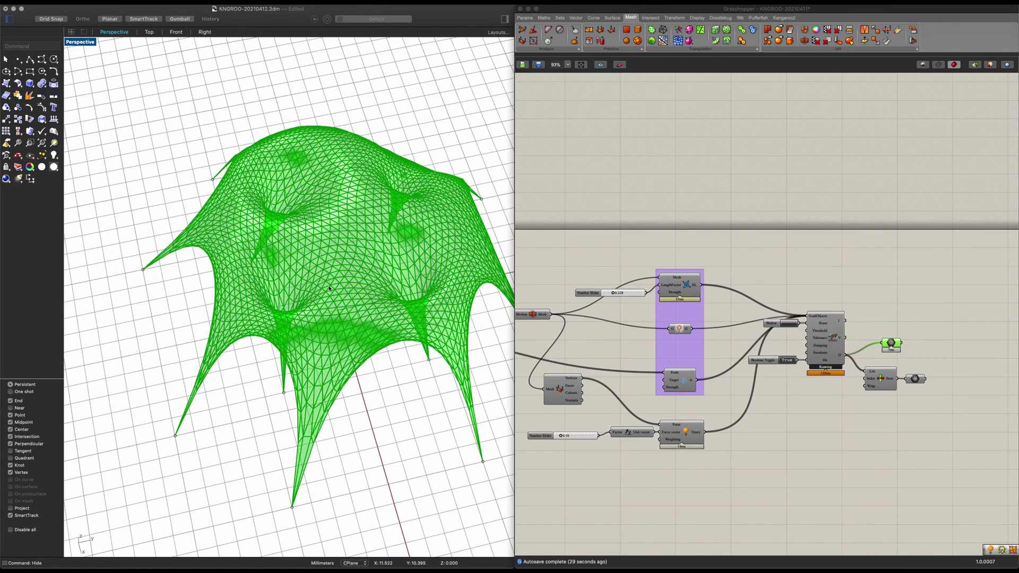
key(Escape)
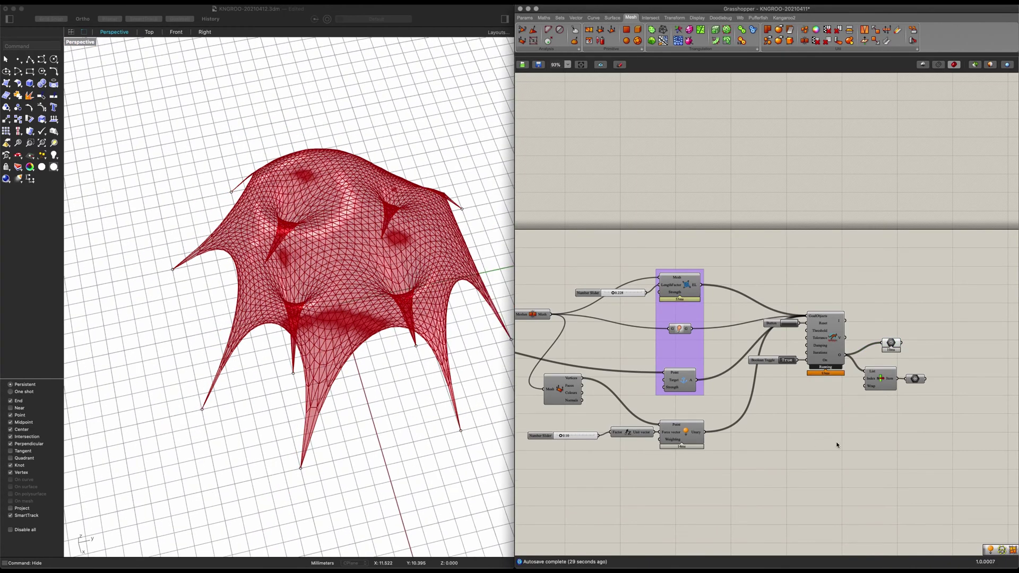
right_drag(781, 439, 891, 441)
scroll(883, 440, left, 2)
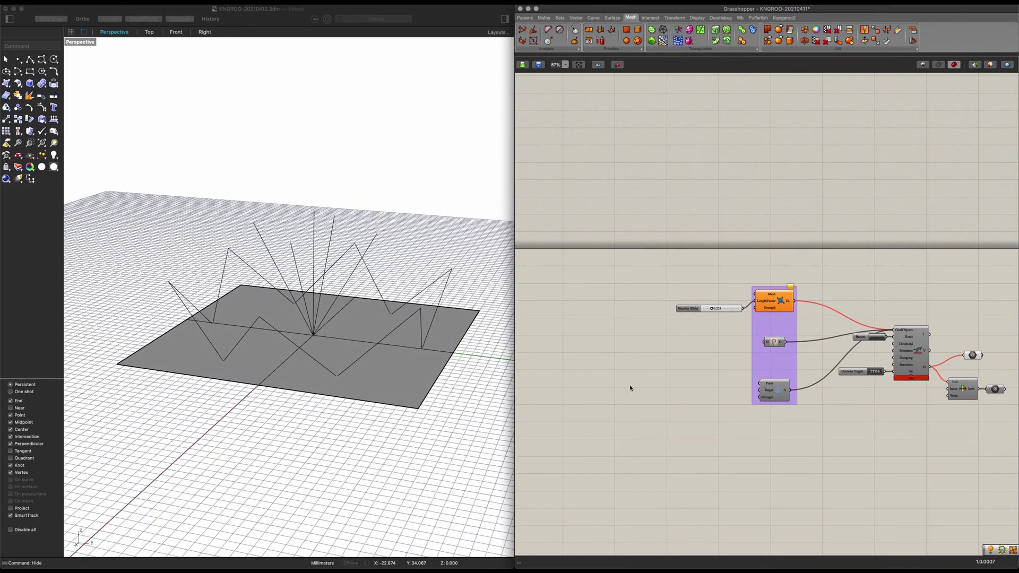
- Add a Surface parameter ahead of the copied goals and reference the flat rectangular Rhino surface in it
right_drag(761, 396, 706, 396)
scroll(711, 394, up, 1)
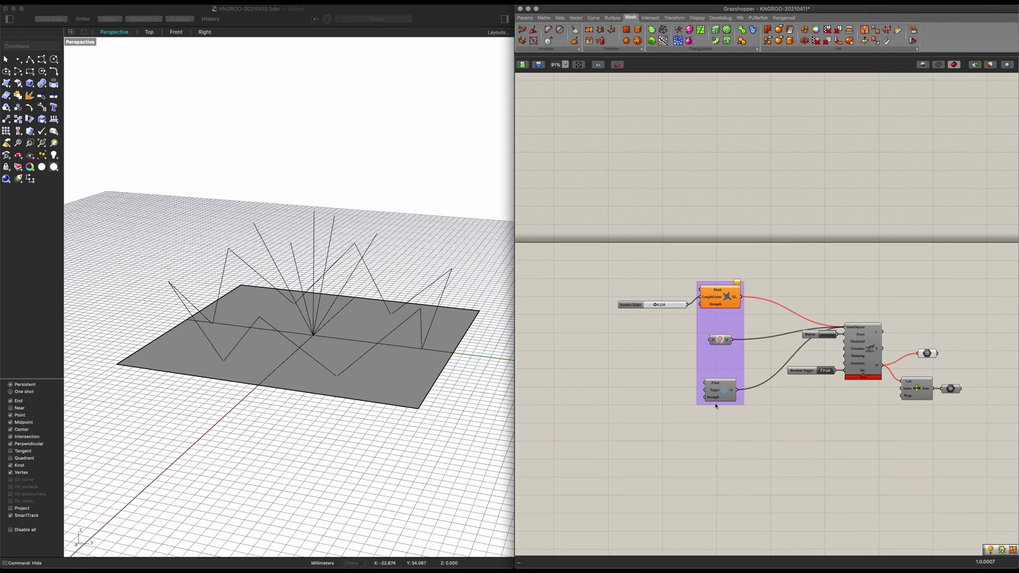
right_drag(611, 398, 873, 407)
double_click(676, 327)
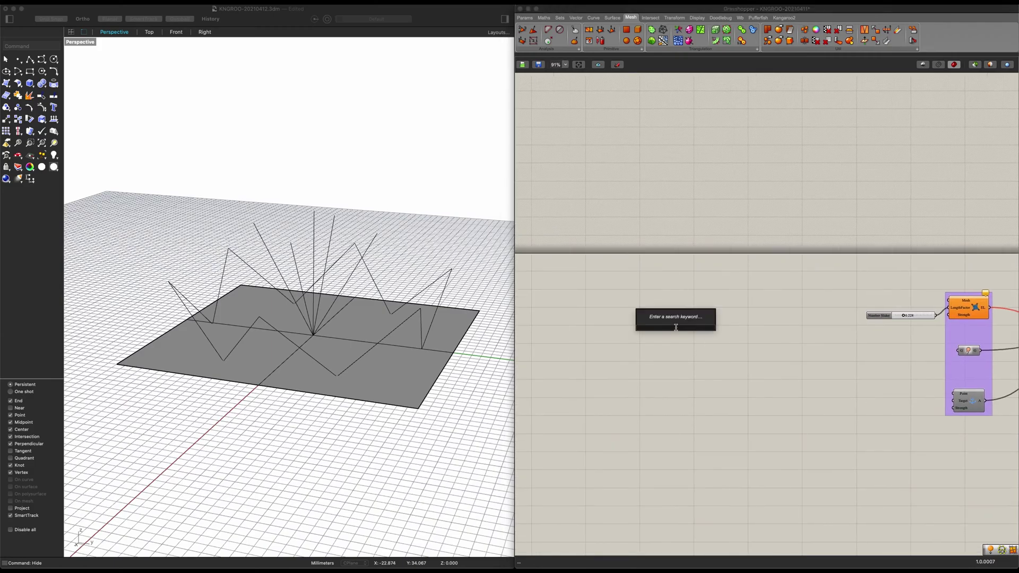
text(surf)
click(661, 310)
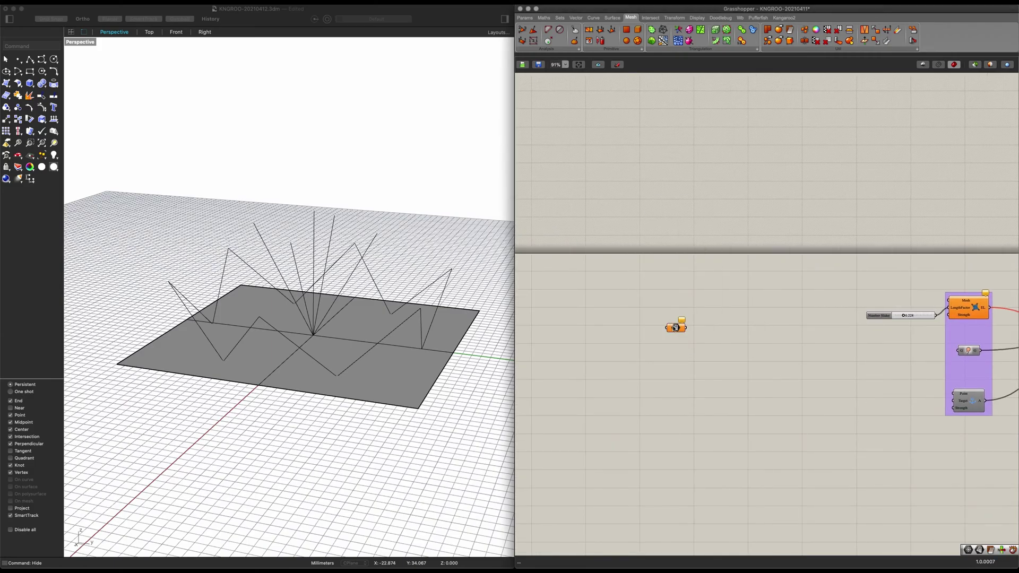
right_click(678, 328)
click(705, 438)
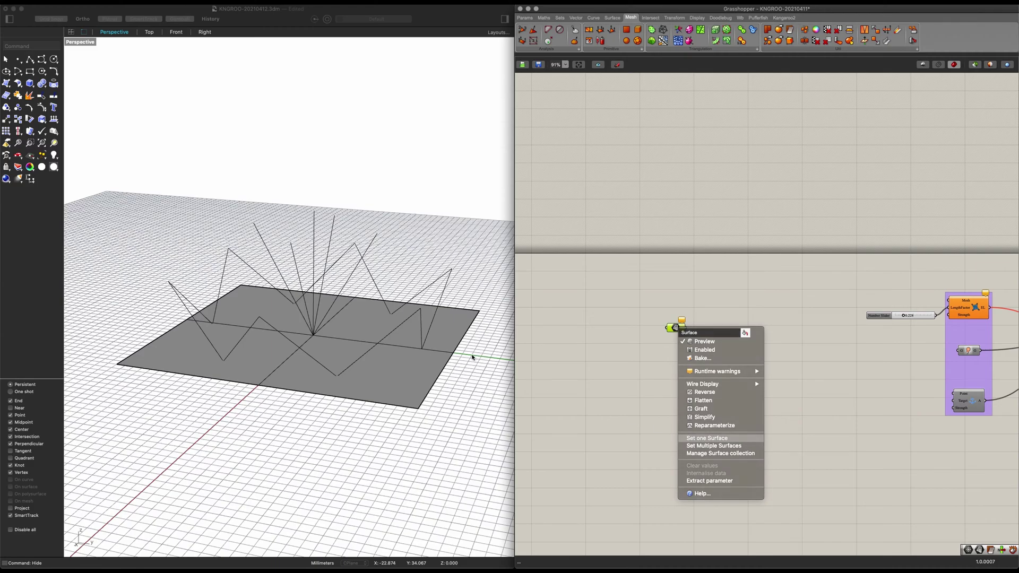
click(404, 373)
click(739, 347)
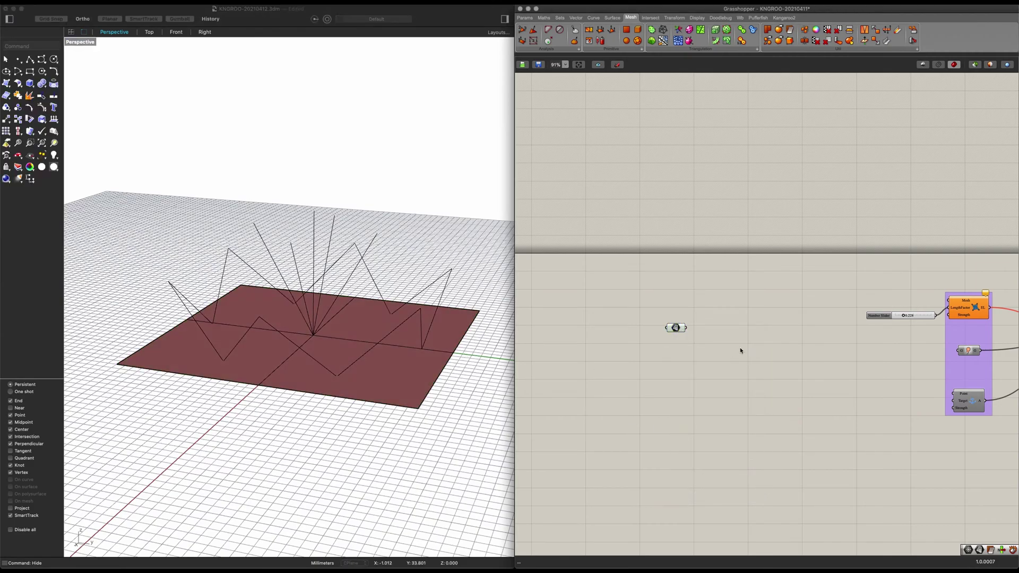
- Add a Mesh Surface component beside the Surface parameter and connect the parameter to its Surface input
double_click(740, 347)
text(surf)
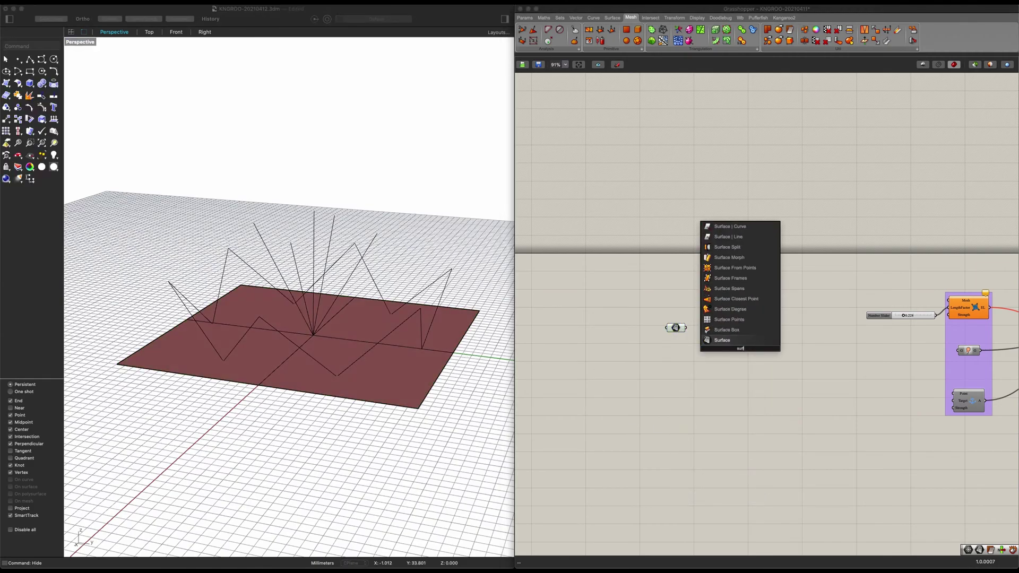
text(ace mesh)
click(740, 342)
drag(736, 349, 723, 349)
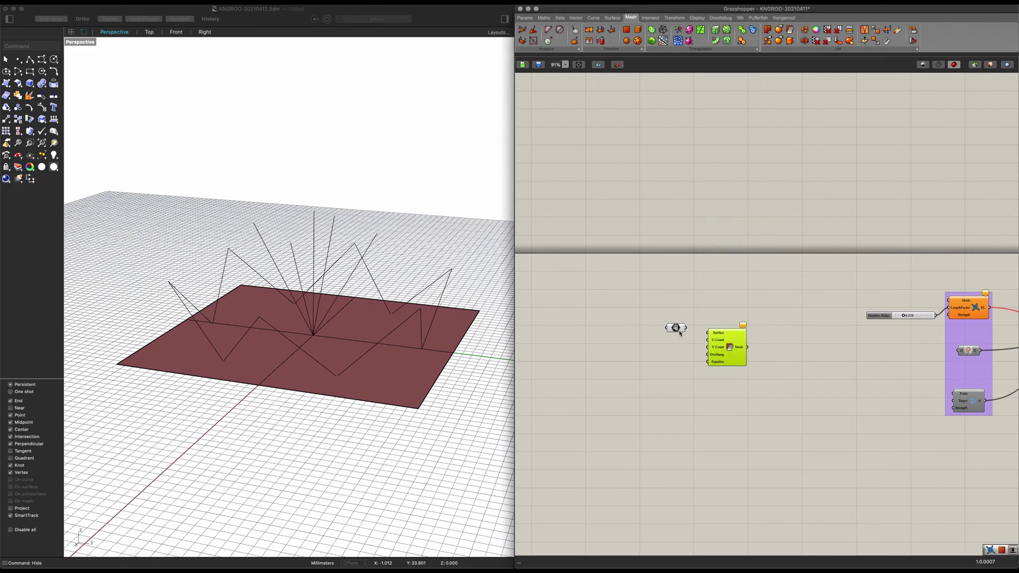
scroll(643, 352, up, 3)
- Create a Number Slider from 100, set it to 30, and connect it to the Mesh Surface's U Count and V Count
double_click(642, 349)
text(10)
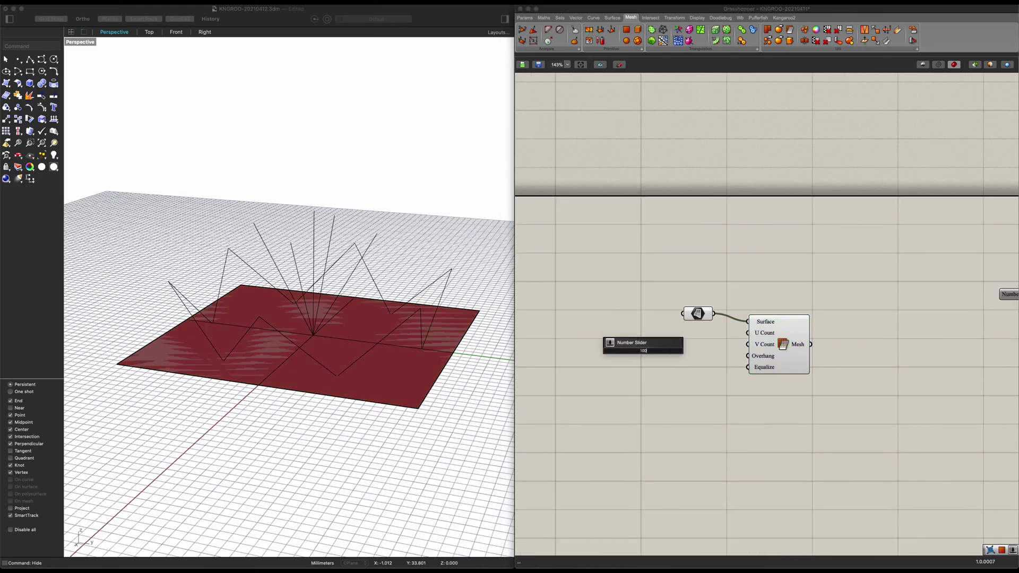
text(0)
key(Return)
double_click(673, 351)
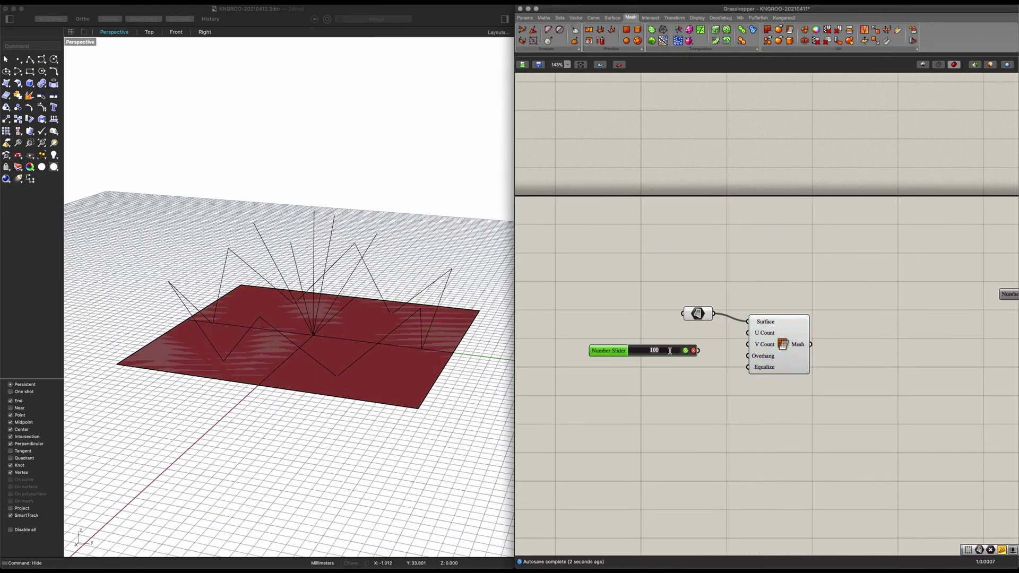
text(30)
key(Return)
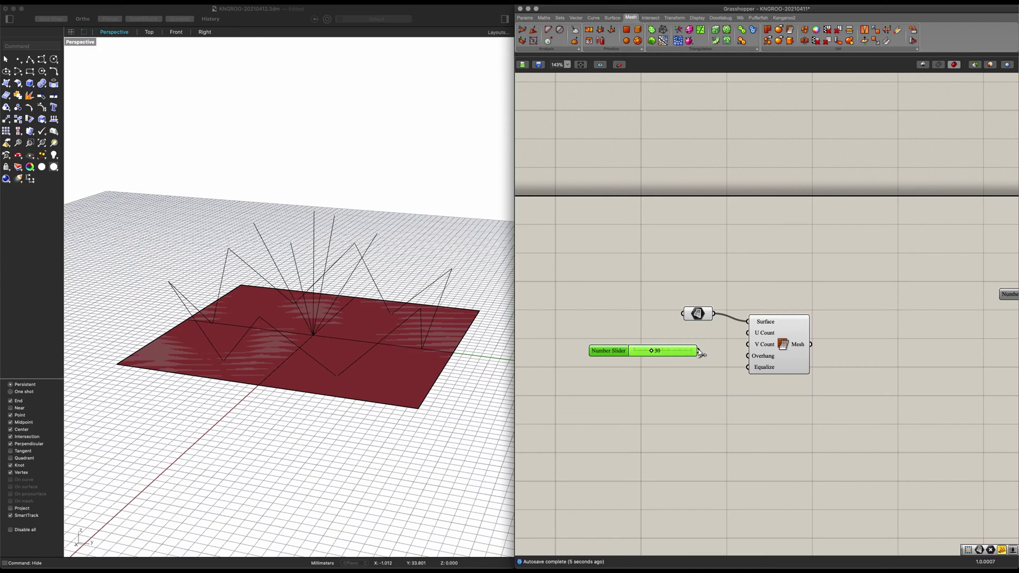
drag(749, 333, 748, 333)
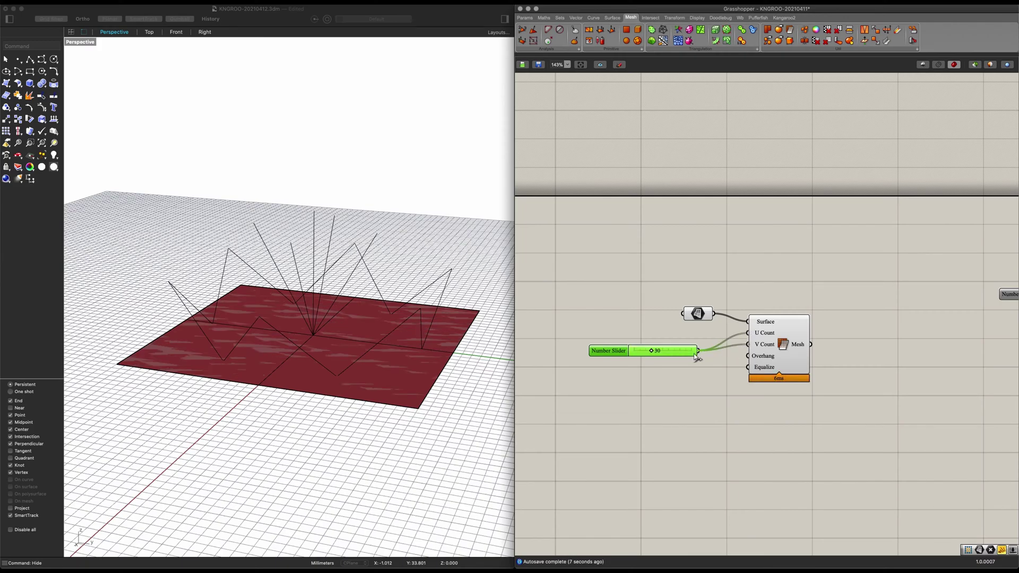
drag(610, 350, 635, 342)
scroll(706, 345, down, 1)
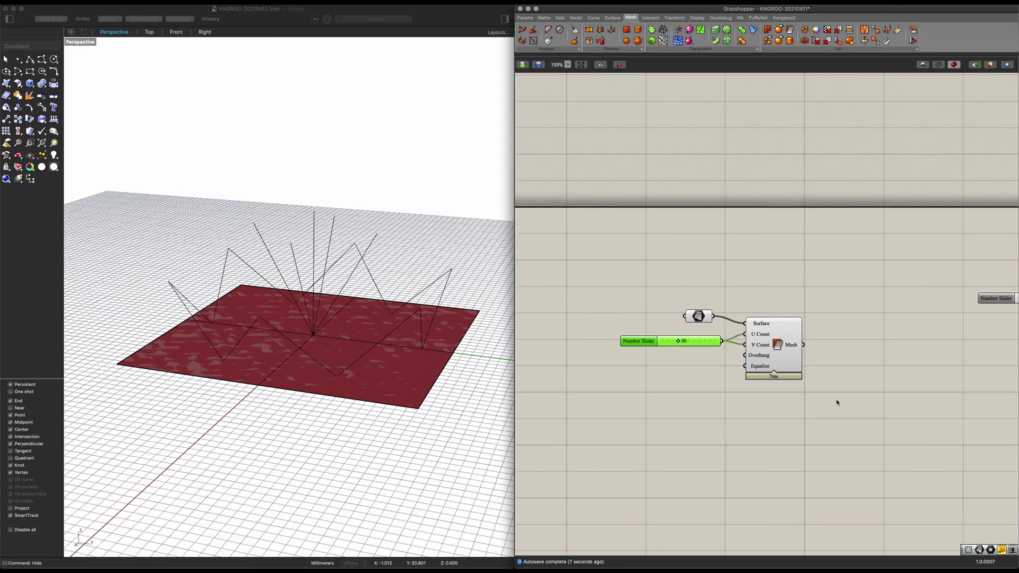
- Connect the Mesh Surface's Mesh output to the edge-length goal's Mesh input and the Show goal's G input
right_drag(839, 399, 684, 403)
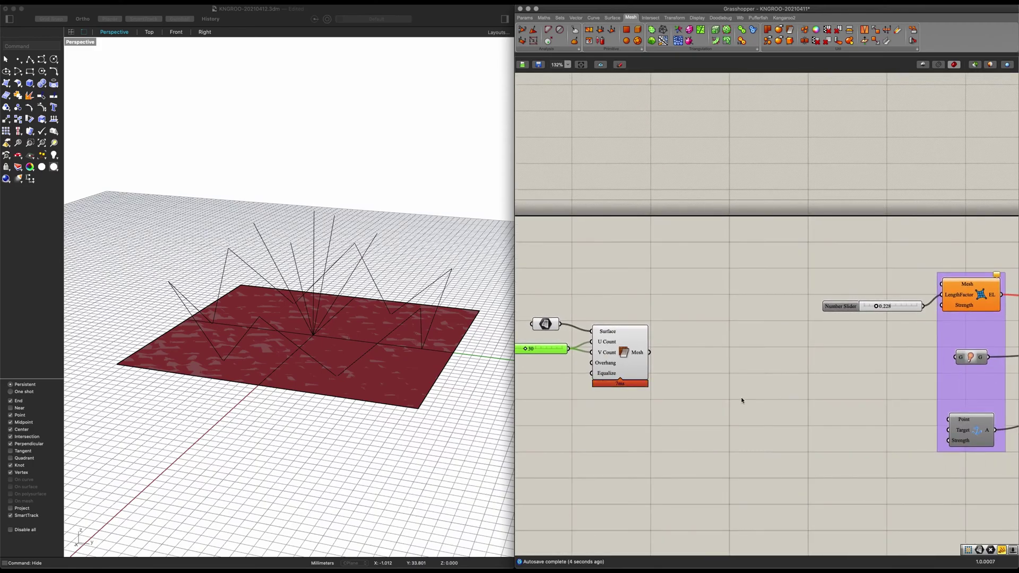
scroll(659, 368, down, 1)
drag(909, 296, 924, 288)
drag(632, 357, 939, 362)
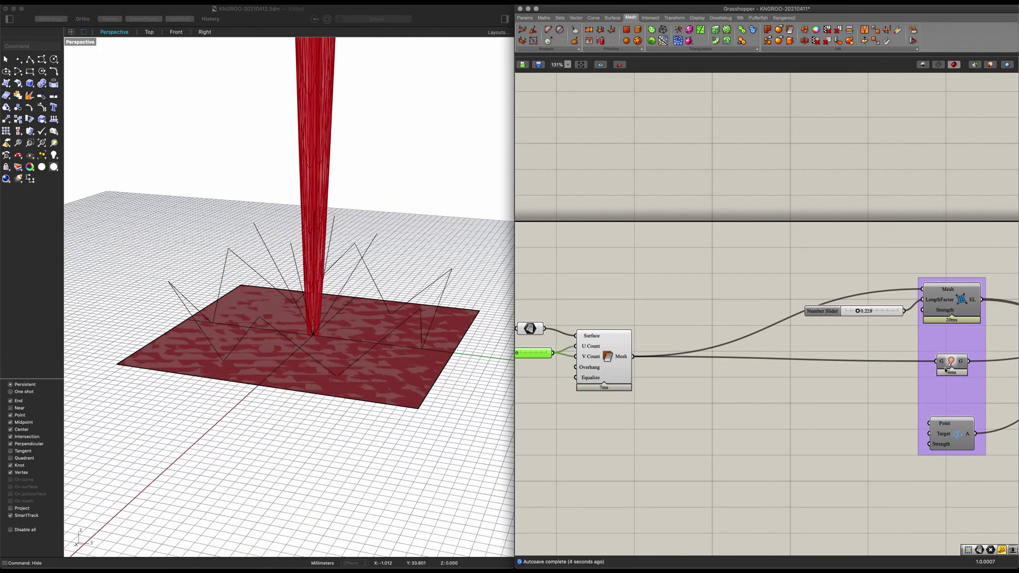
- Pause the solver by switching its Boolean Toggle to False
scroll(825, 380, down, 1)
scroll(825, 381, down, 2)
right_drag(833, 380, 590, 377)
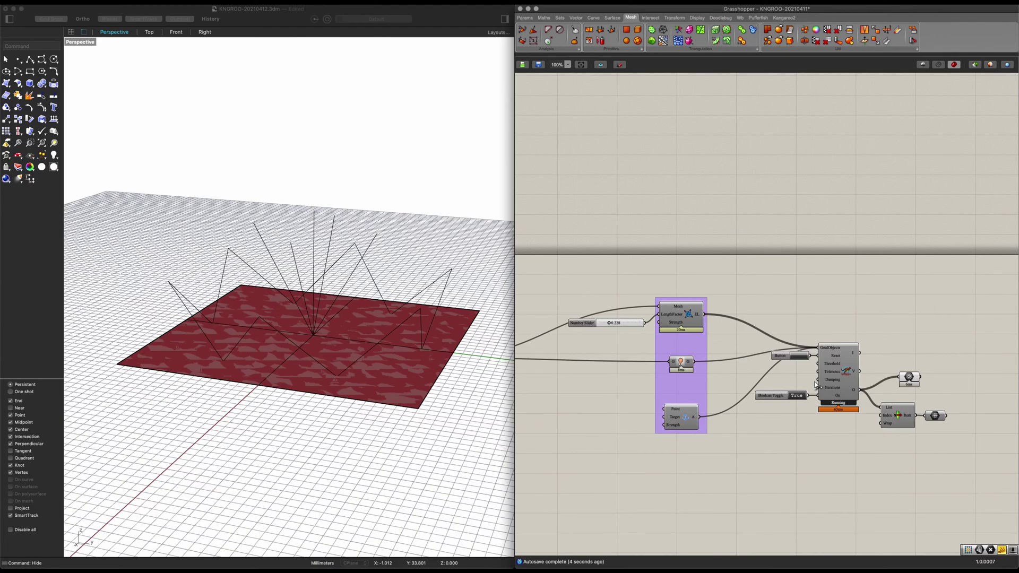
scroll(797, 406, up, 2)
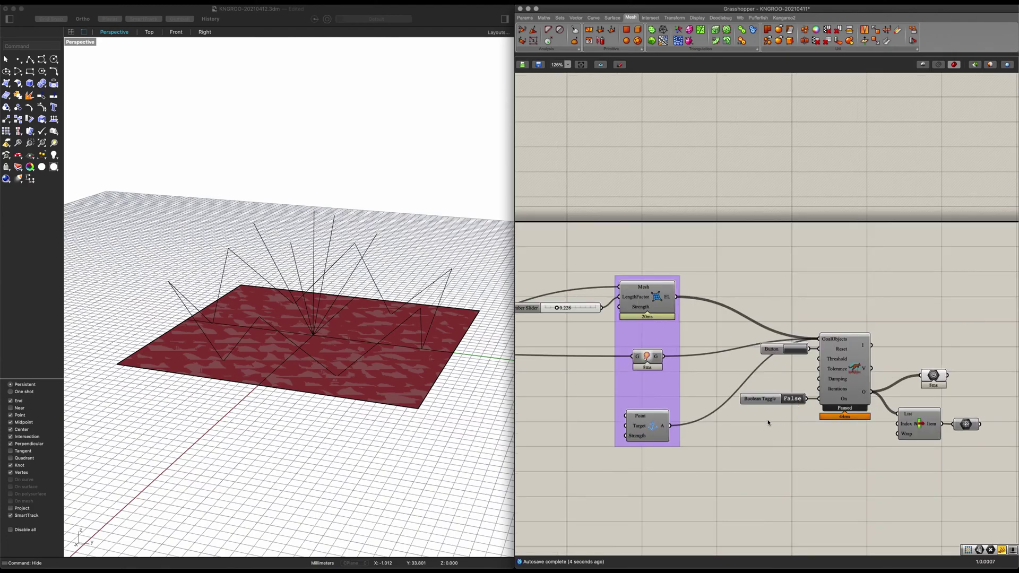
- Move the Surface parameter, count slider and Mesh Surface component together, farther away from the goals
right_drag(633, 392, 886, 335)
mouse_move(716, 356)
right_down()
mouse_move(813, 357)
mouse_move(780, 370)
mouse_move(878, 386)
right_up()
drag(808, 381, 636, 260)
drag(773, 319, 642, 301)
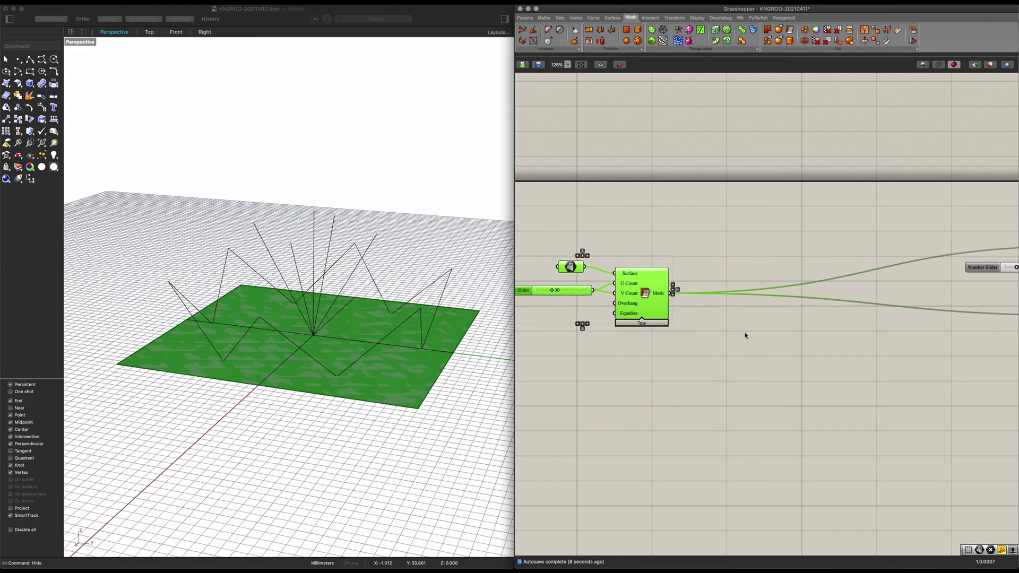
- Add a NakedVertices component below the mesh wires and connect the Mesh Surface's output to its Mesh input
double_click(743, 337)
text(naked)
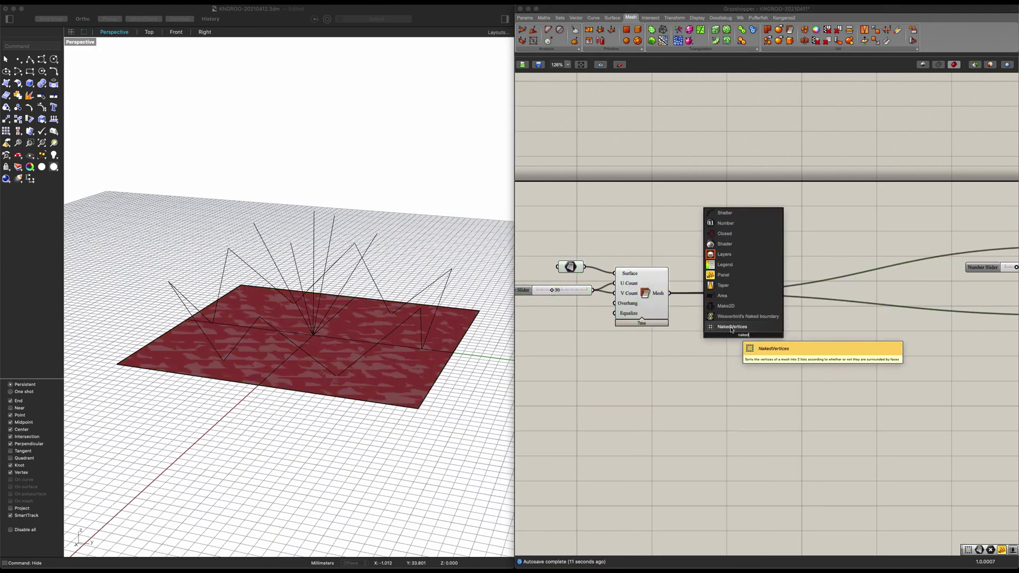
click(734, 327)
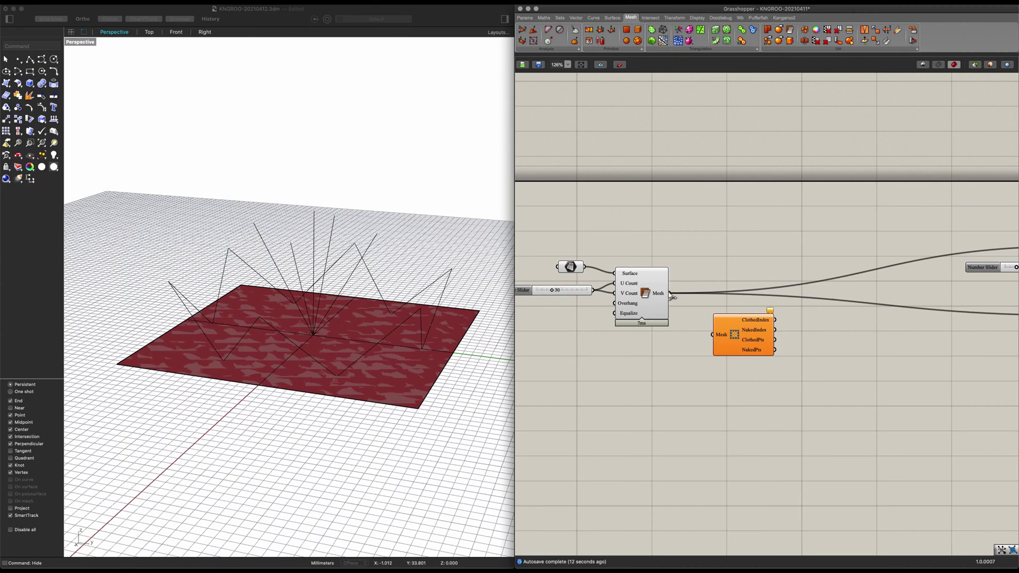
drag(716, 337, 715, 335)
drag(759, 342, 790, 365)
- Duplicate the Anchor goal and place the copy just below the purple goal group
right_drag(814, 366, 732, 321)
right_drag(771, 348, 719, 355)
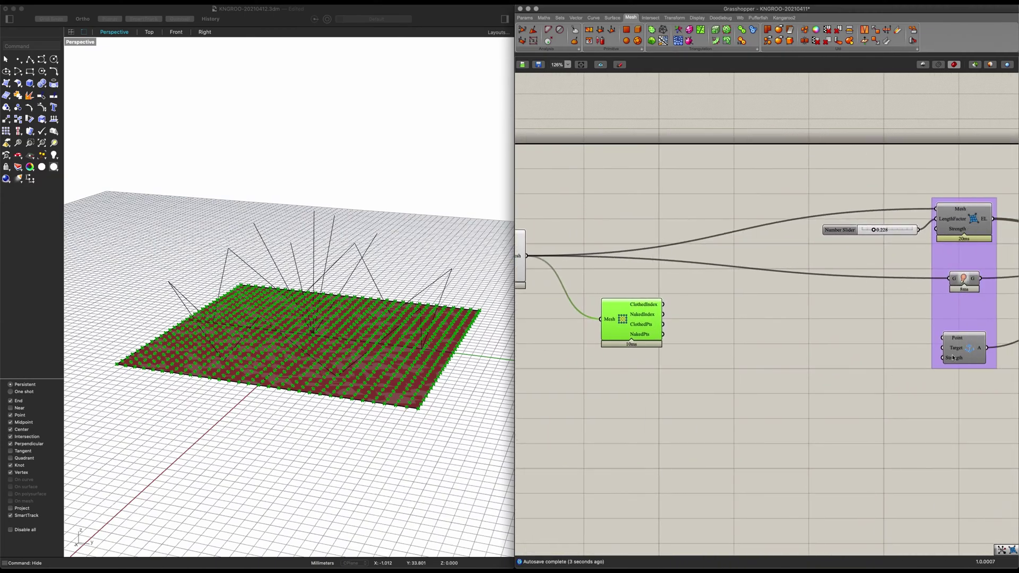
scroll(943, 385, right, 3)
click(891, 348)
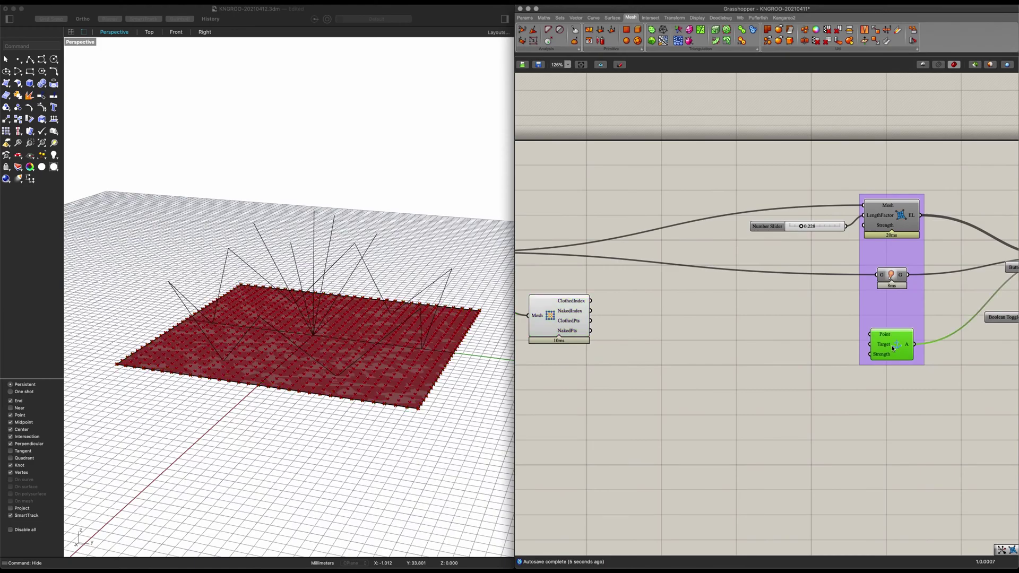
alt+drag(893, 348, 891, 422)
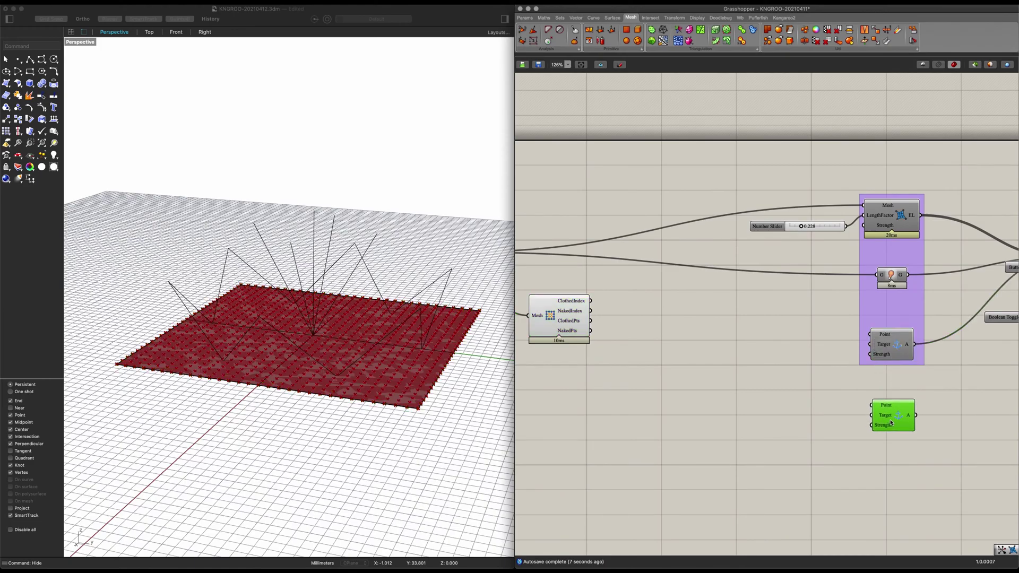
- Add a Closest Point component between the NakedVertices component and the Anchor goals
scroll(702, 364, left, 2)
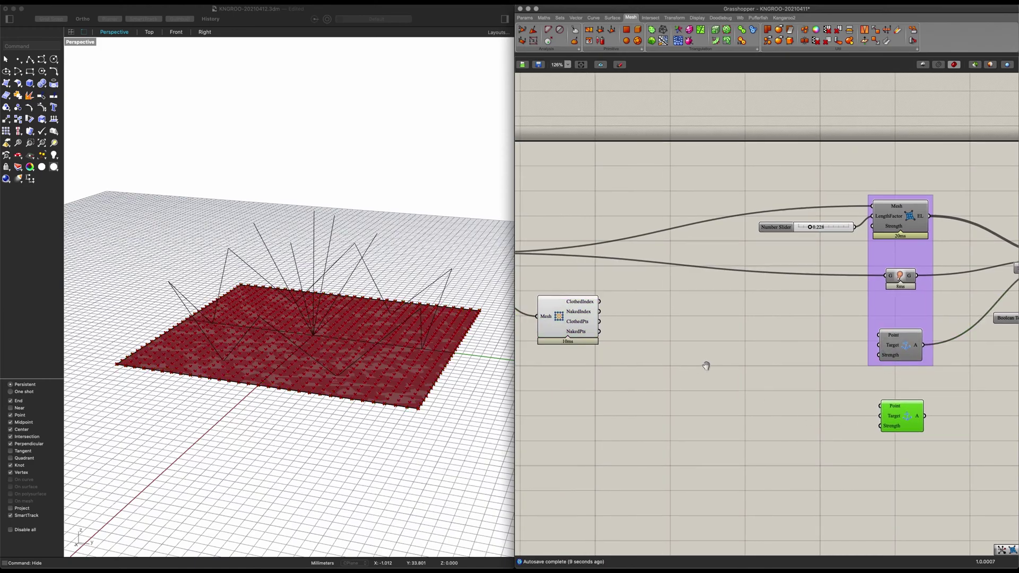
click(594, 332)
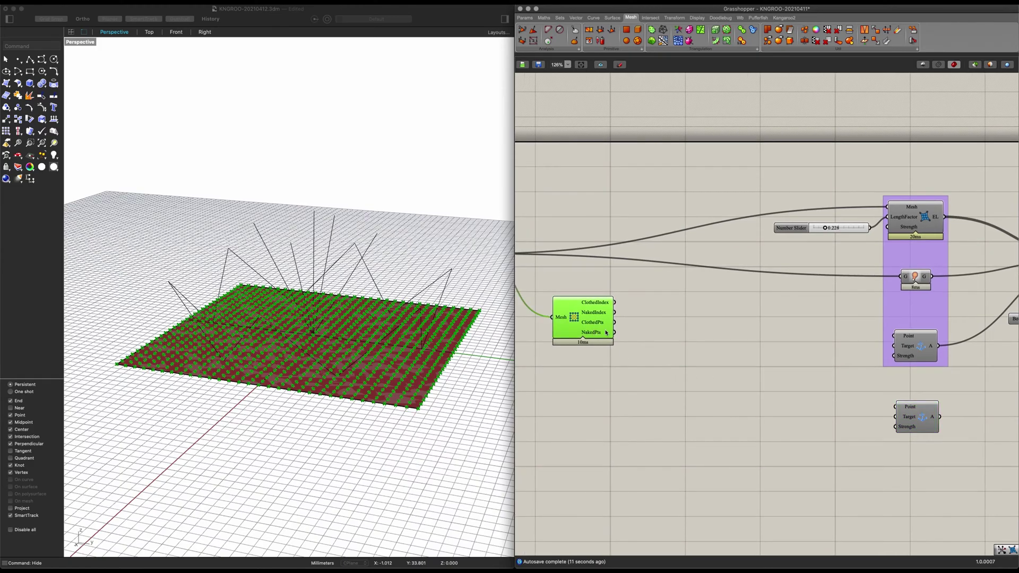
click(918, 347)
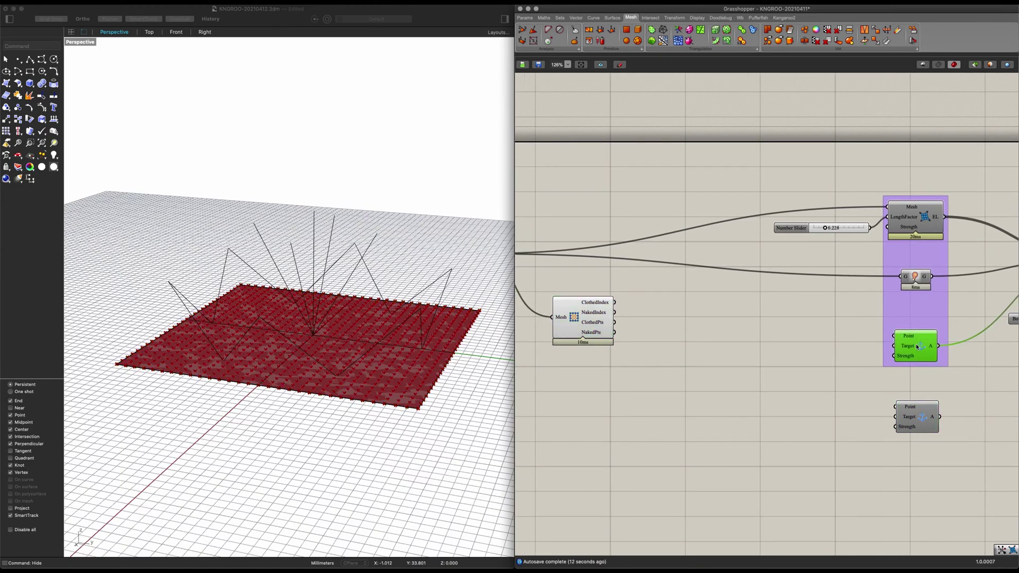
double_click(761, 361)
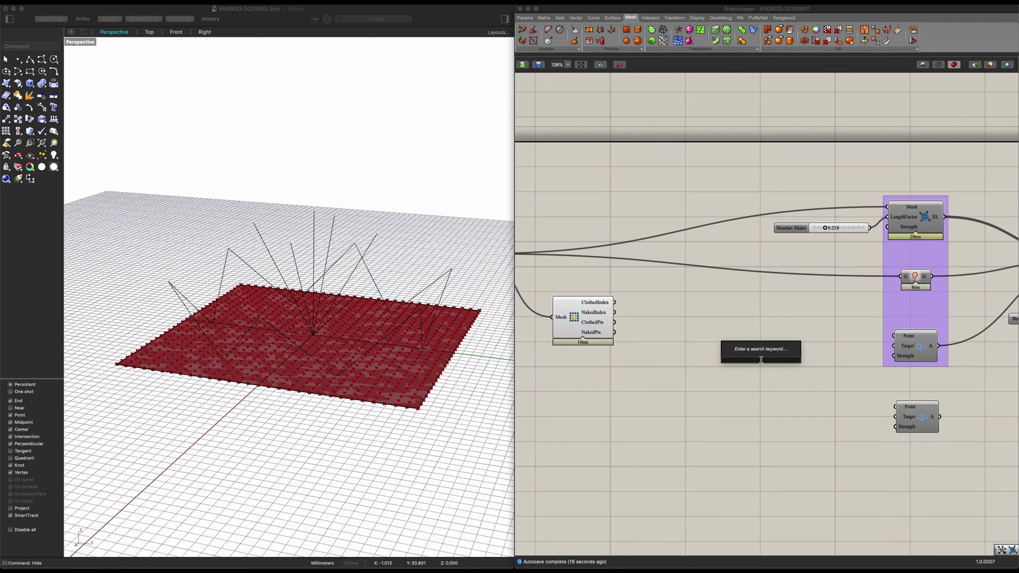
text(close)
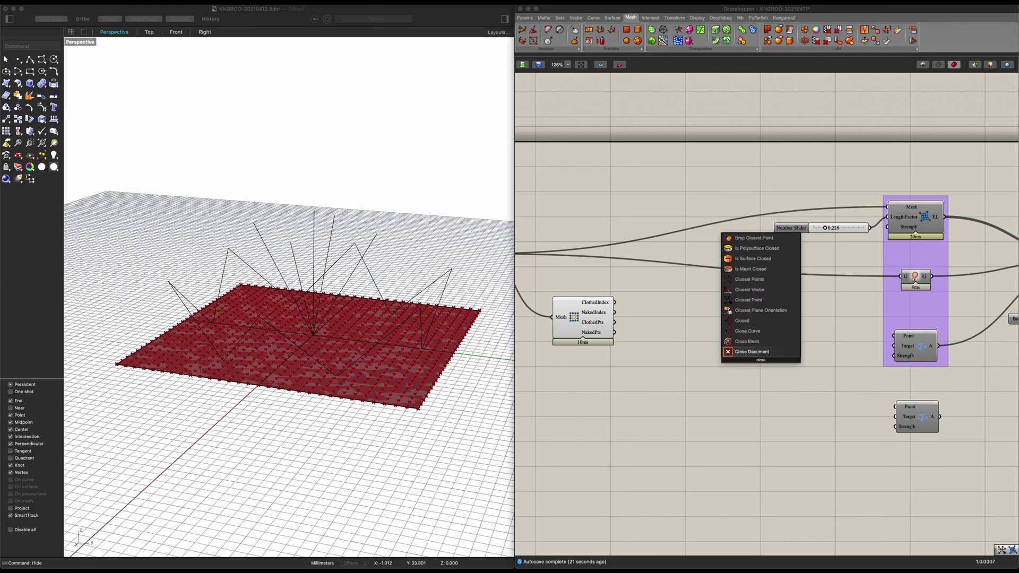
text(st)
key(Up)
key(Return)
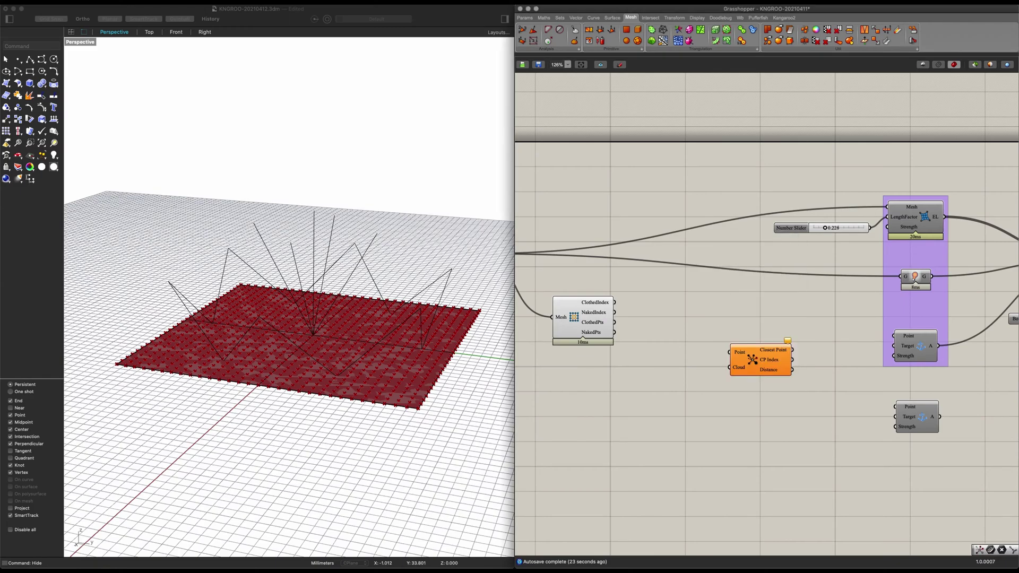
- Place a Closest Point component before each Anchor goal and connect NakedPts to the upper one's Cloud input
drag(737, 365, 795, 418)
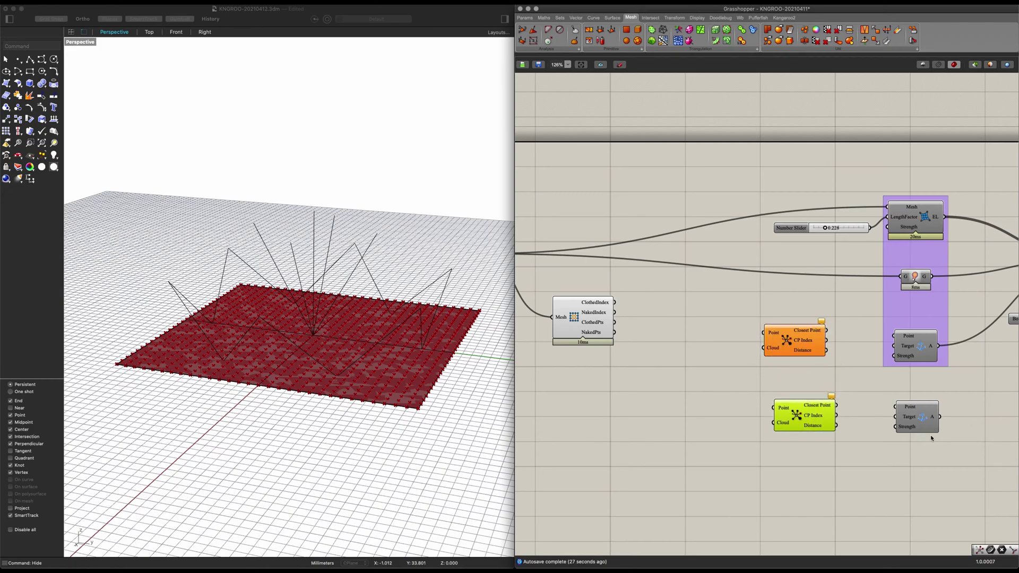
click(691, 375)
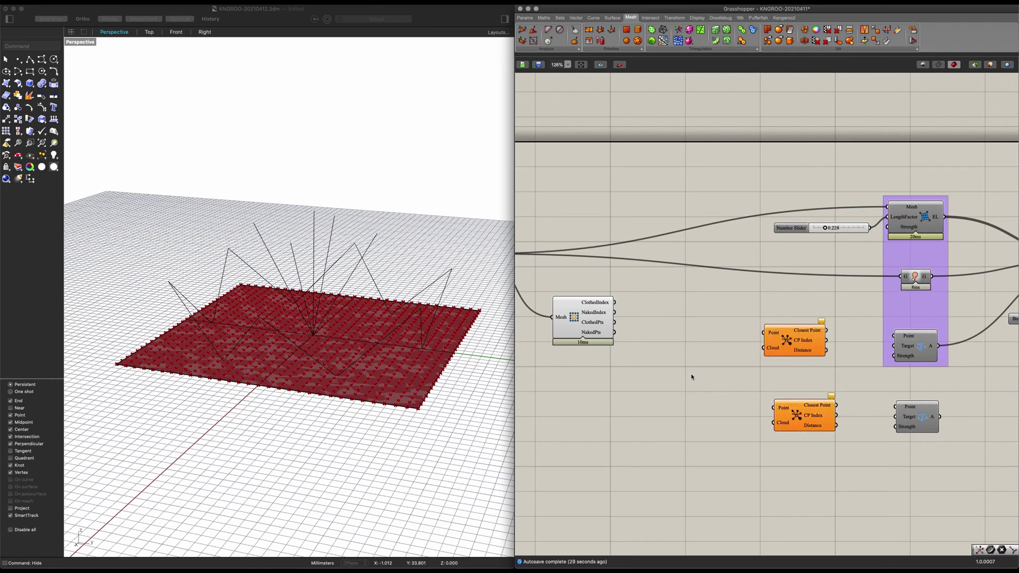
drag(730, 312, 775, 346)
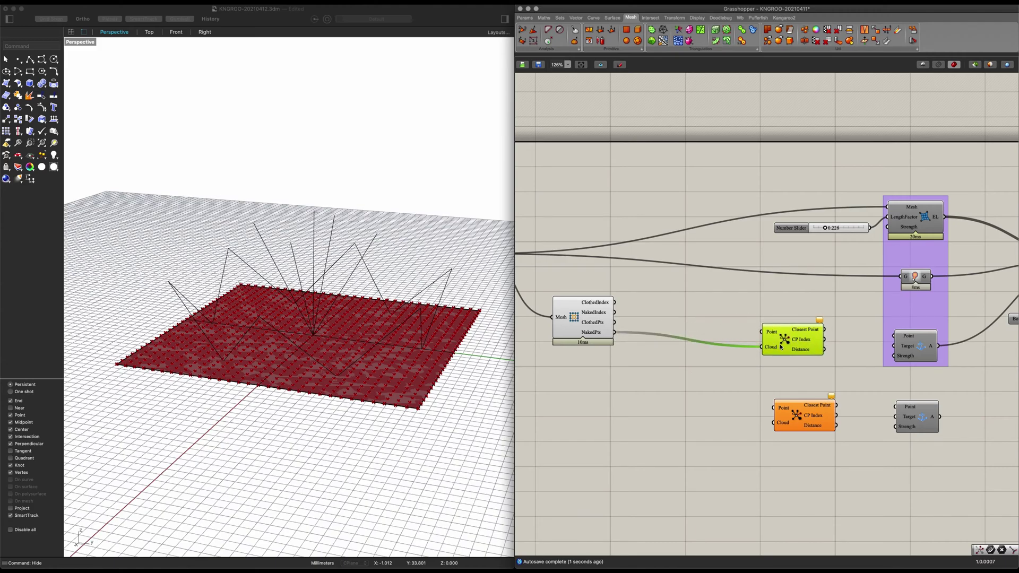
- Add a Curve parameter below the NakedVertices component and reference the zigzag polyline around the surface in Rhino
scroll(734, 364, left, 5)
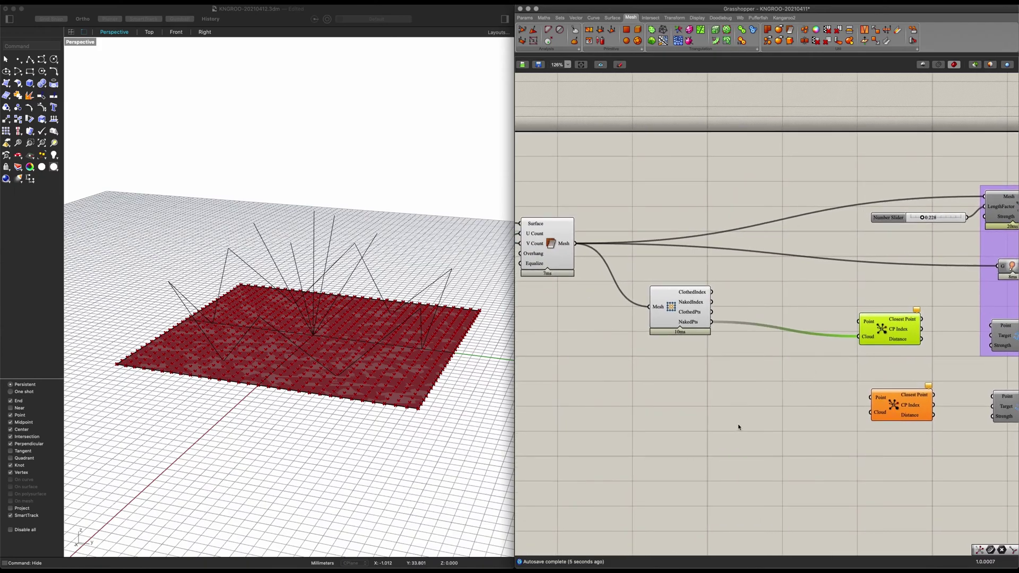
double_click(654, 401)
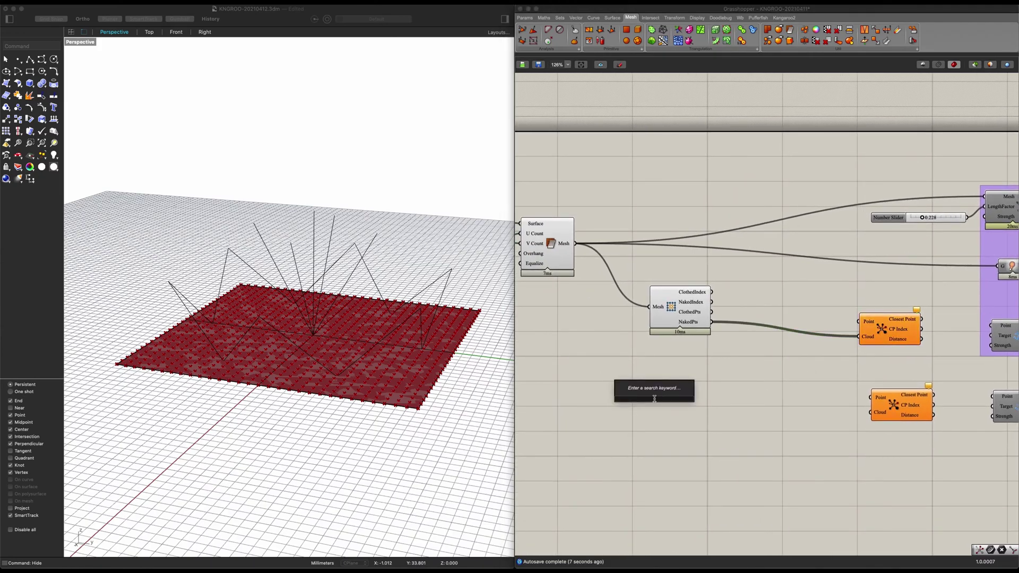
text(curve)
click(653, 394)
drag(652, 398, 652, 386)
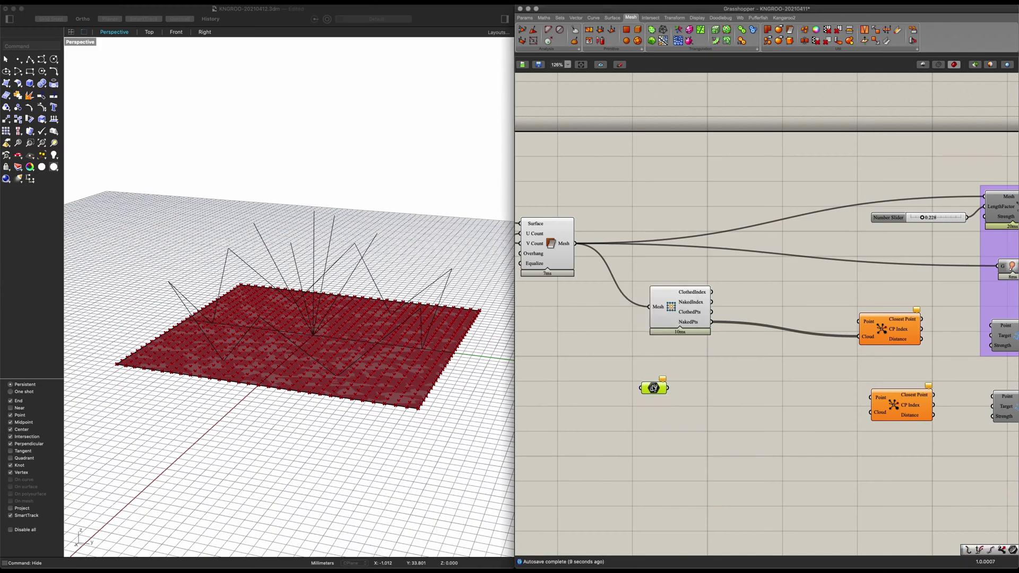
right_click(652, 384)
click(699, 493)
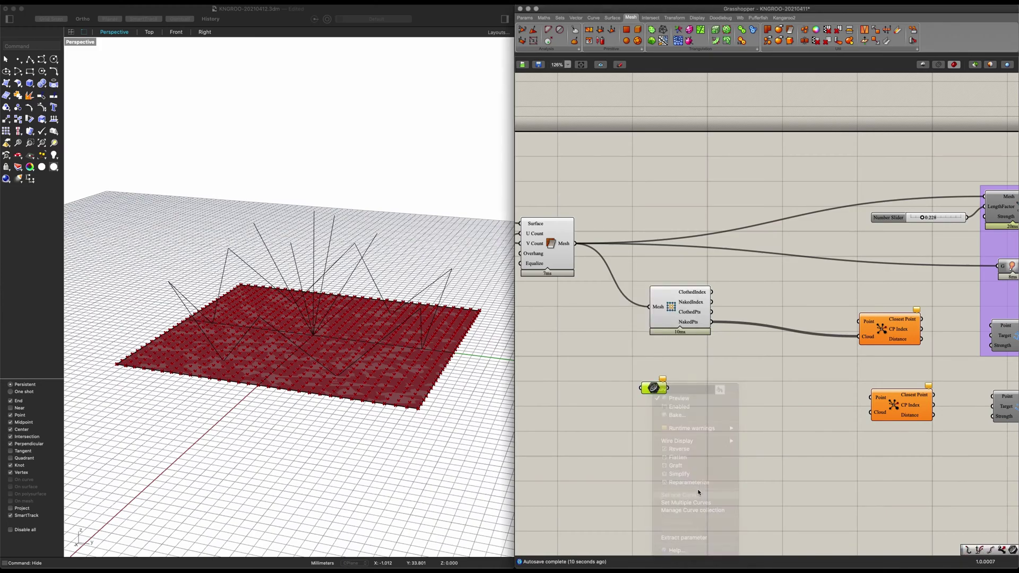
click(449, 278)
right_drag(237, 298, 290, 343)
click(631, 409)
- Add an Explode component beside the Curve parameter and connect the polyline to its Curve input
drag(654, 389, 624, 384)
double_click(677, 383)
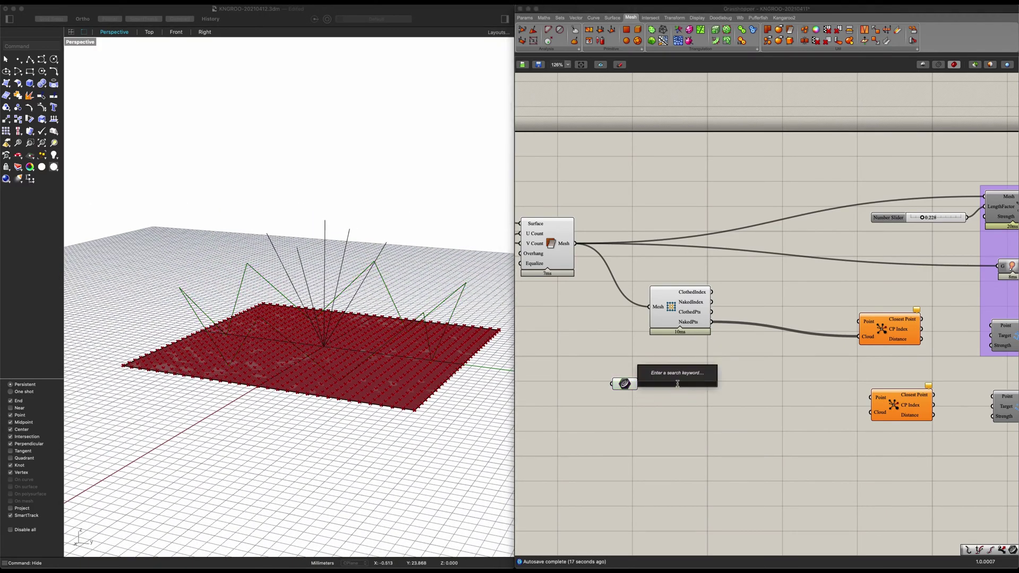
text(explode)
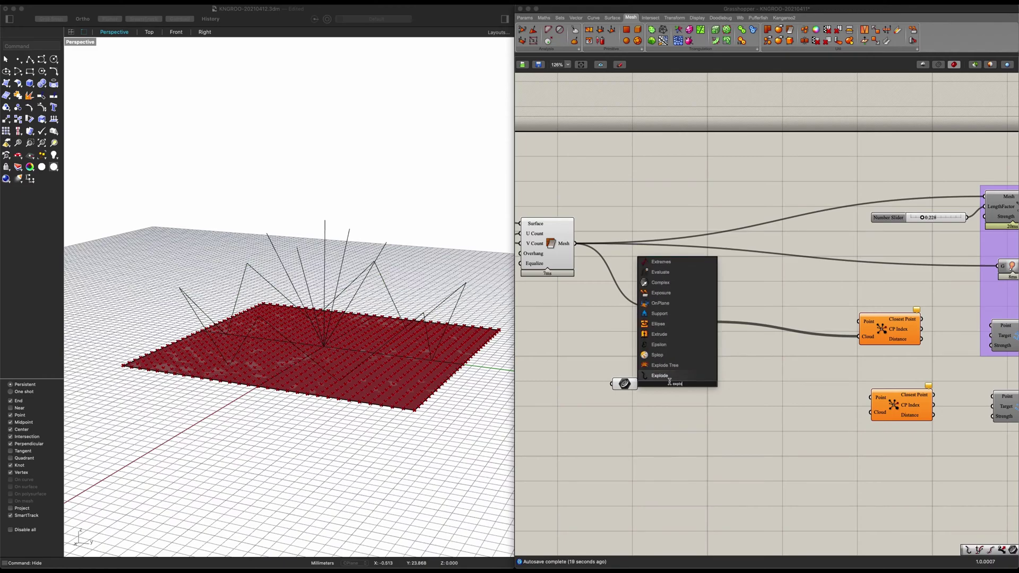
key(Return)
drag(639, 384, 683, 395)
- Add a removeDuplicatePts component after Explode and connect the Vertices output to its points input
scroll(732, 403, up, 2)
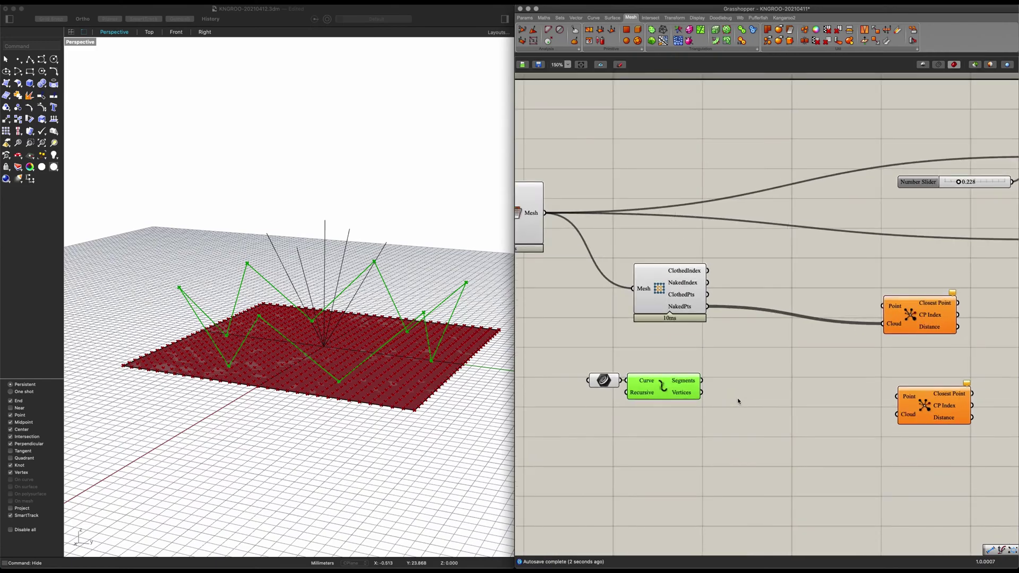
double_click(738, 399)
text(remove)
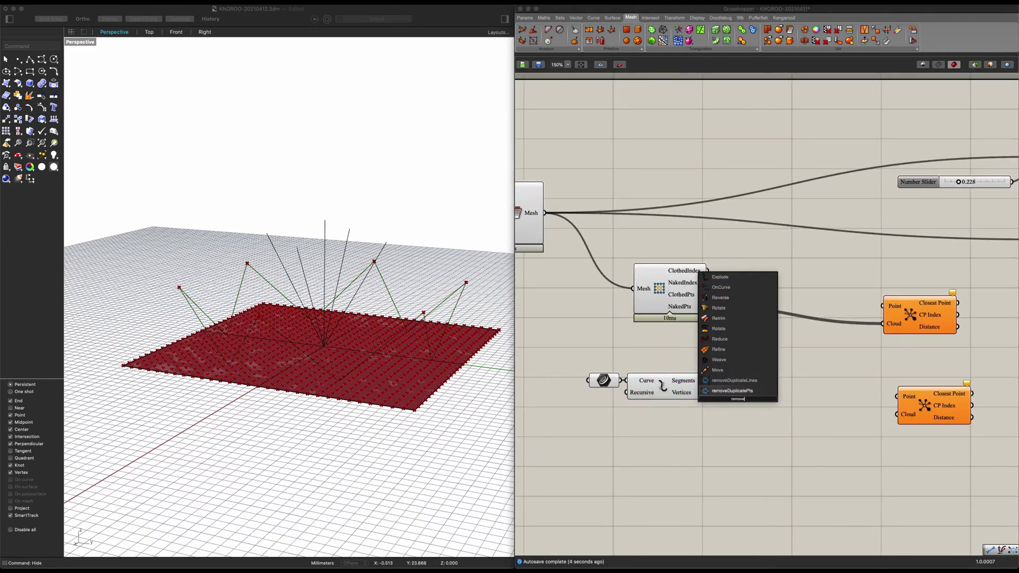
key(Return)
drag(768, 397, 786, 397)
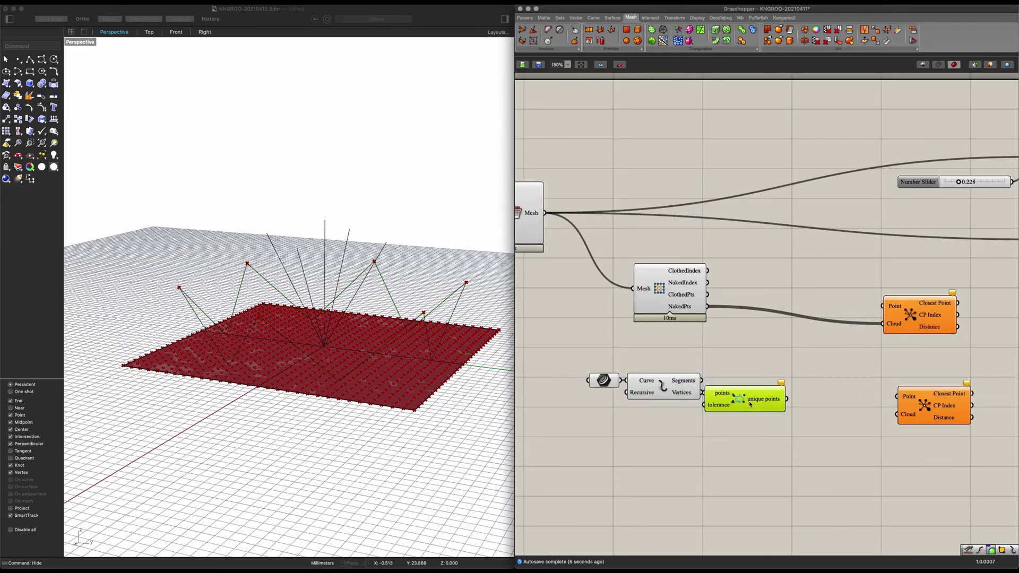
- Move the Curve, Explode and removeDuplicatePts chain farther from the goals and connect its unique points to the upper Closest Point's Point input
drag(776, 443, 581, 369)
drag(663, 389, 596, 371)
click(679, 431)
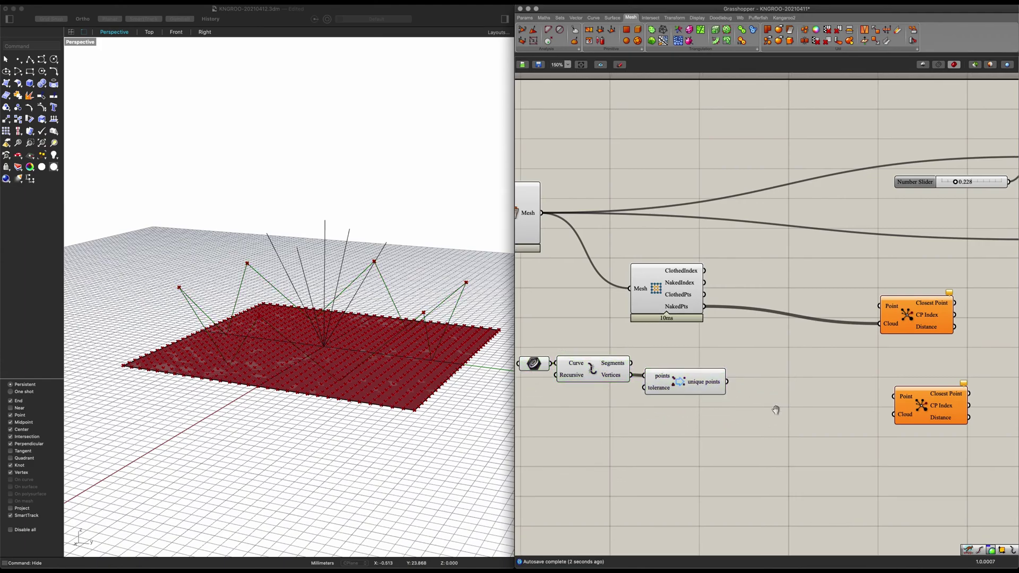
right_drag(782, 406, 736, 426)
drag(827, 328, 836, 325)
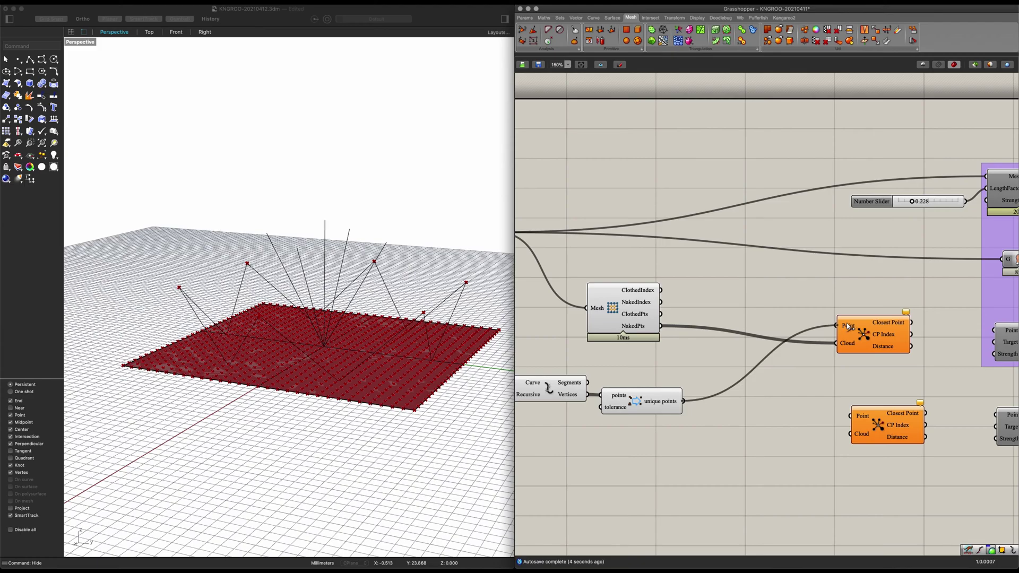
- Connect the upper Closest Point's result to the grouped Anchor's Point input and the unique points to its Target input
right_drag(843, 352, 790, 358)
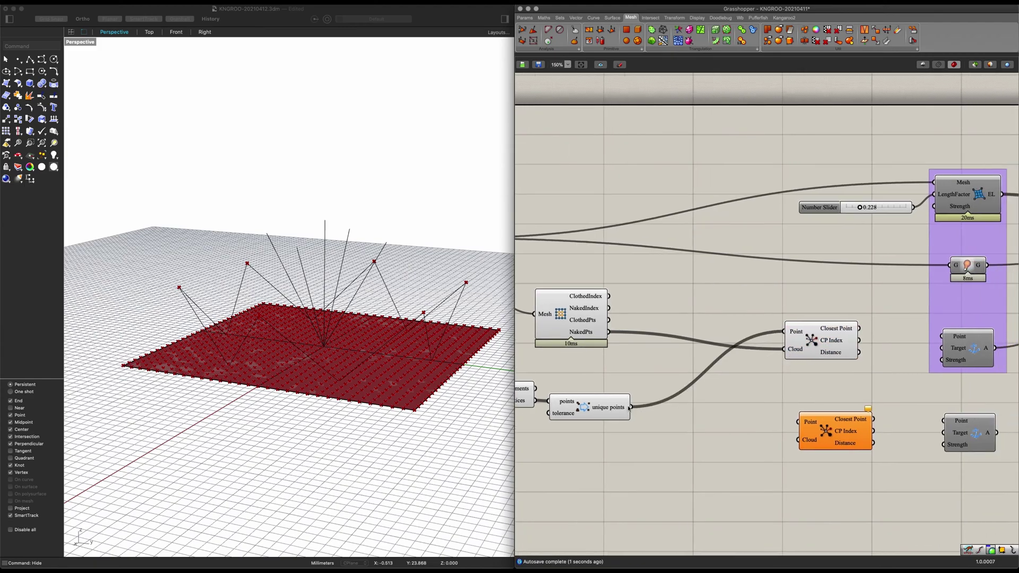
drag(928, 352, 942, 337)
click(842, 330)
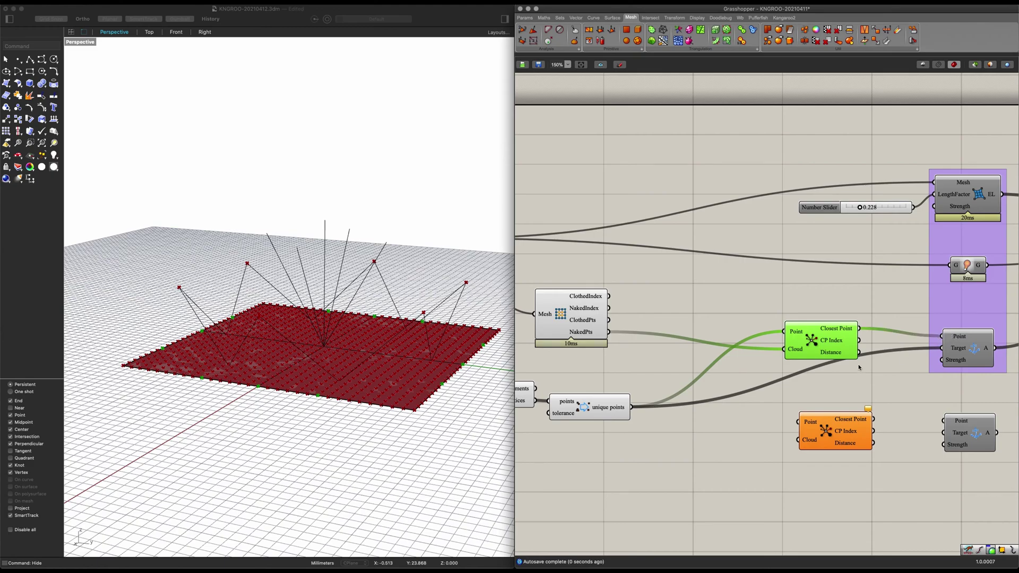
- Run the solver by switching its Boolean Toggle to True to form the anchored membrane, and pause it again
scroll(863, 386, down, 1)
click(863, 385)
right_drag(863, 385, 735, 364)
scroll(864, 355, down, 3)
scroll(860, 338, up, 2)
double_click(891, 334)
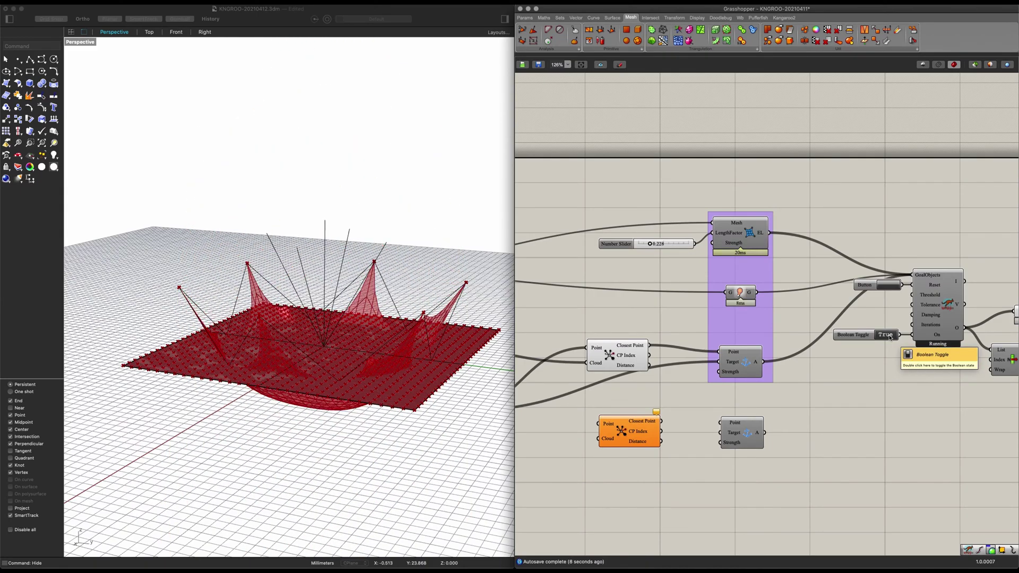
double_click(889, 335)
right_drag(632, 420, 756, 403)
mouse_move(499, 374)
right_down()
mouse_move(534, 351)
mouse_move(502, 390)
mouse_move(500, 547)
mouse_move(504, 359)
right_up()
- Add a second Curve parameter below the polyline chain and reference the set of lines radiating upward from the surface's centre
scroll(683, 398, left, 8)
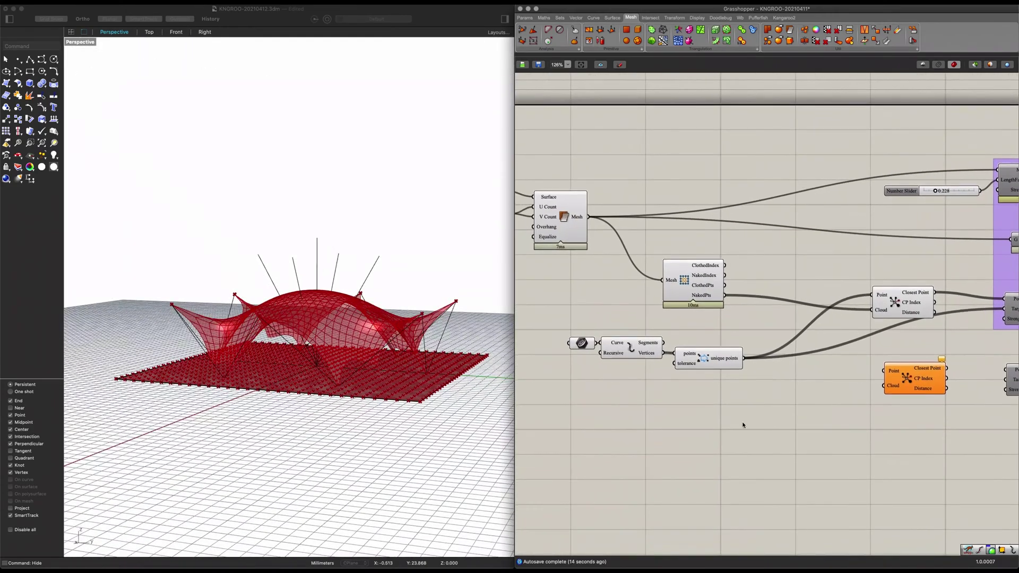
double_click(741, 425)
text(curve)
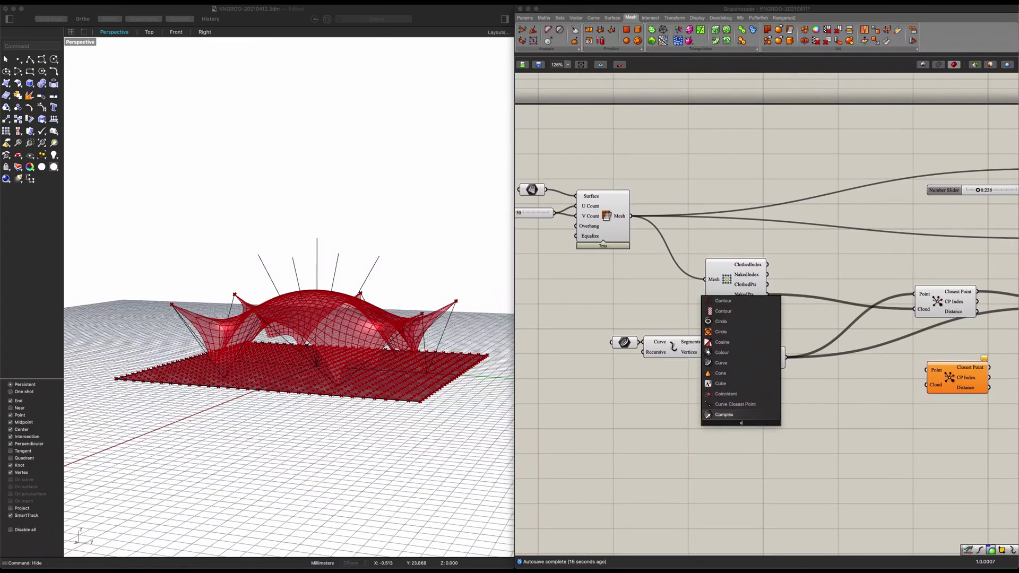
click(728, 420)
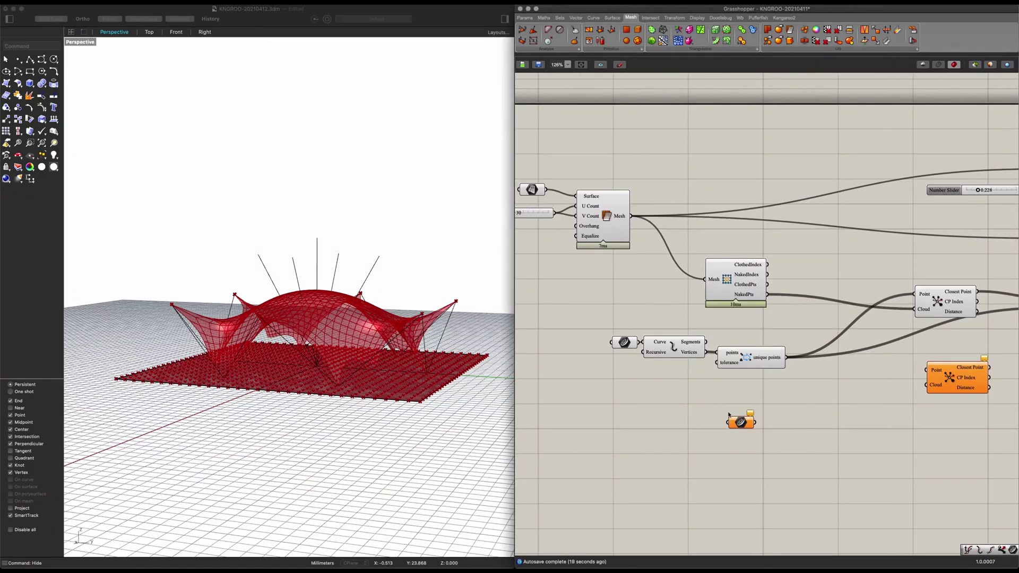
drag(740, 422, 684, 407)
right_click(684, 408)
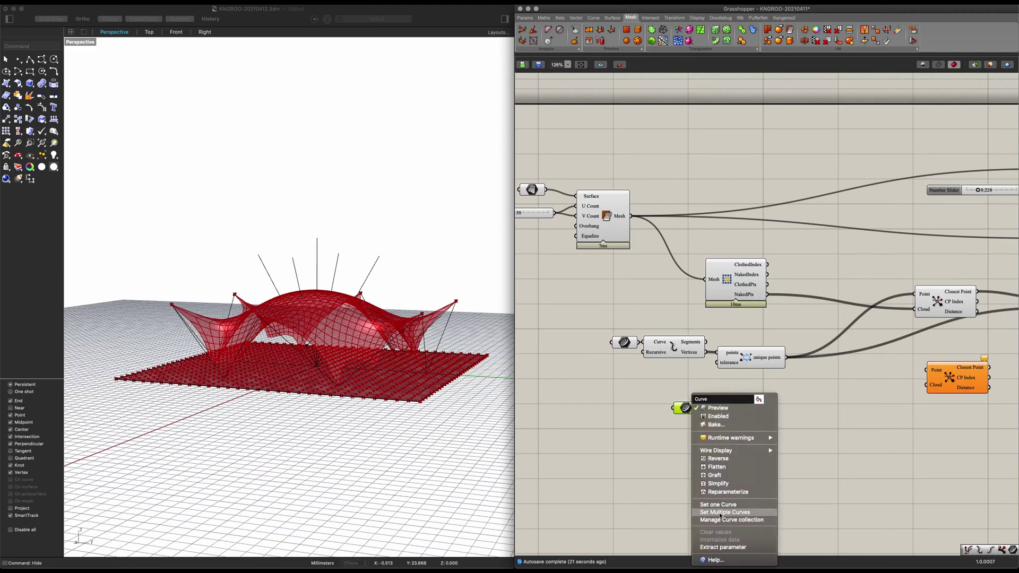
click(719, 513)
drag(401, 271, 214, 212)
right_drag(274, 212, 300, 199)
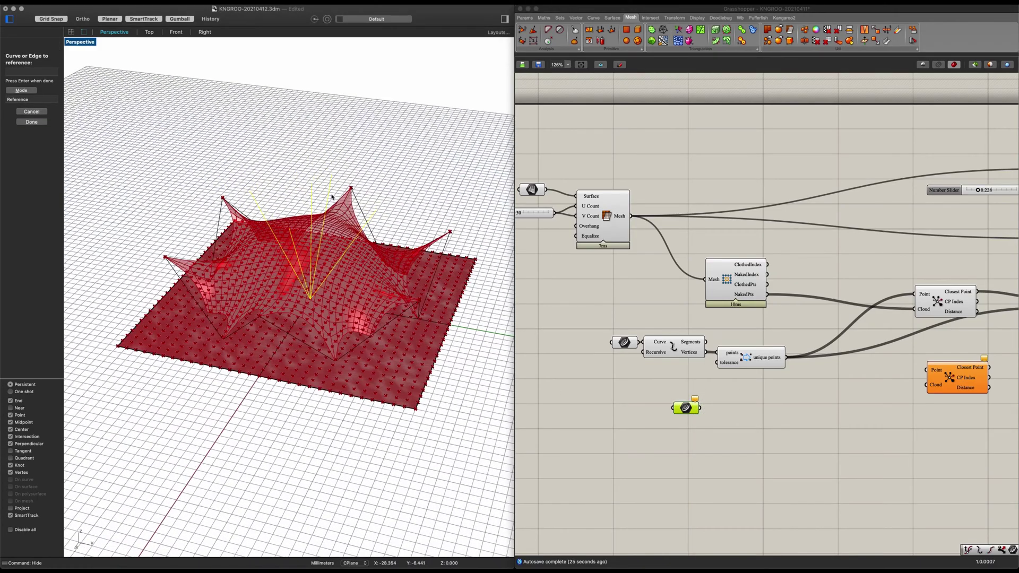
key(Return)
click(695, 425)
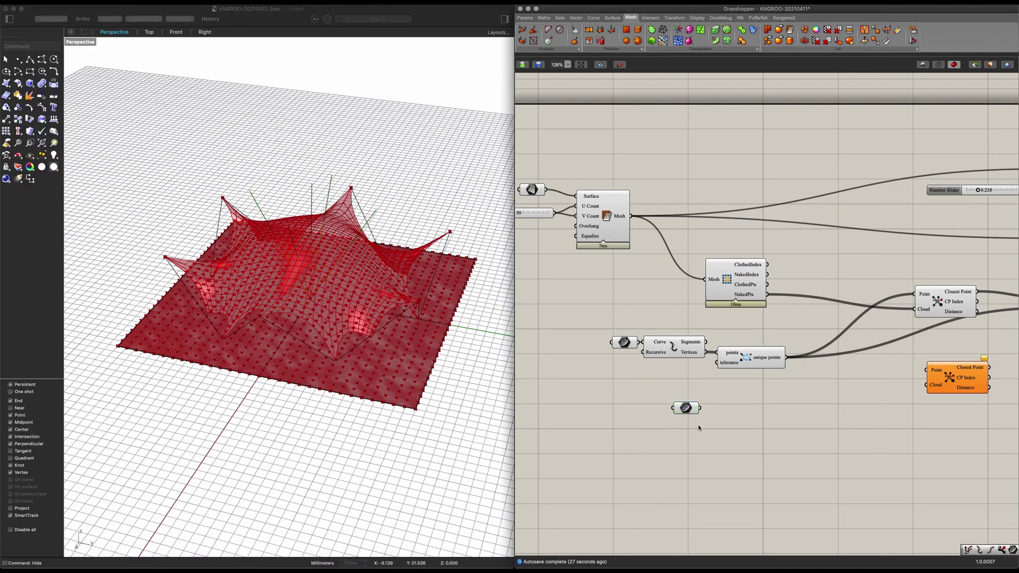
- Add an Evaluate Curve component beside the second Curve parameter and connect the radiating lines to its Curve input
drag(675, 412, 643, 425)
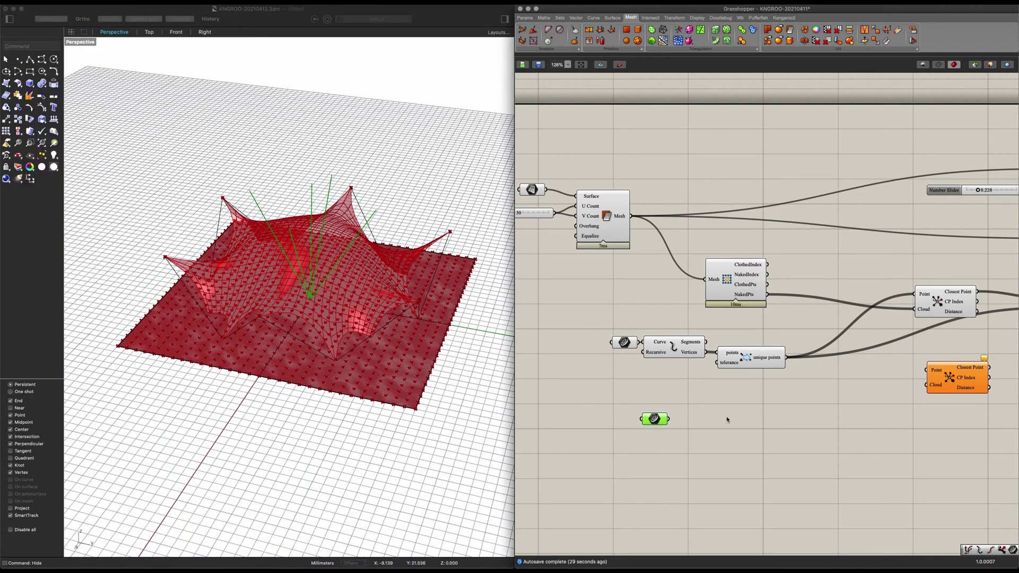
double_click(727, 419)
text(eval)
key(Up)
key(Return)
drag(669, 420, 696, 409)
drag(725, 417, 746, 430)
- Feed a 1.00 Number Slider into Evaluate Curve's Parameter input and reparameterize its Curve input
scroll(677, 460, up, 1)
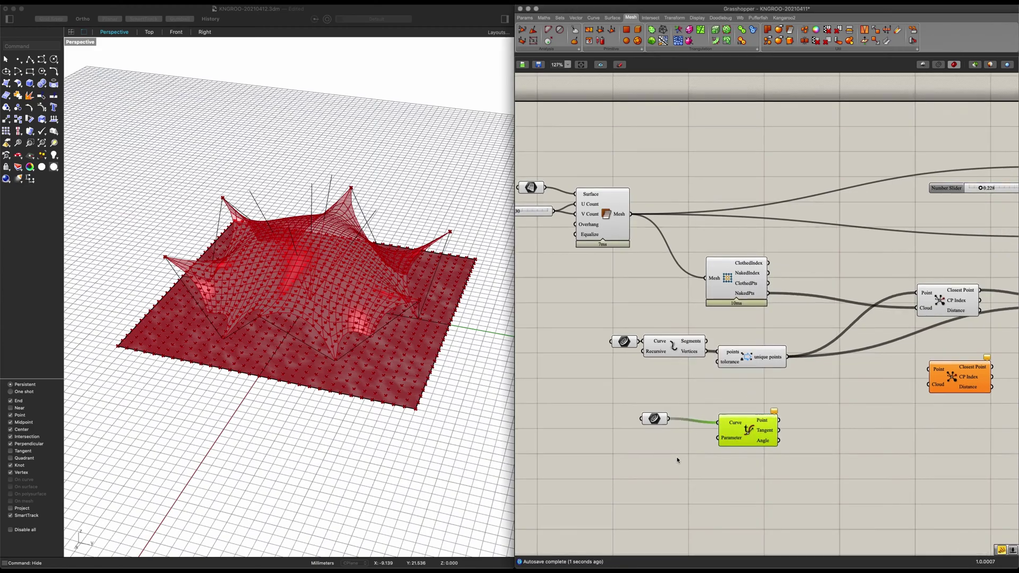
scroll(674, 462, up, 1)
click(661, 470)
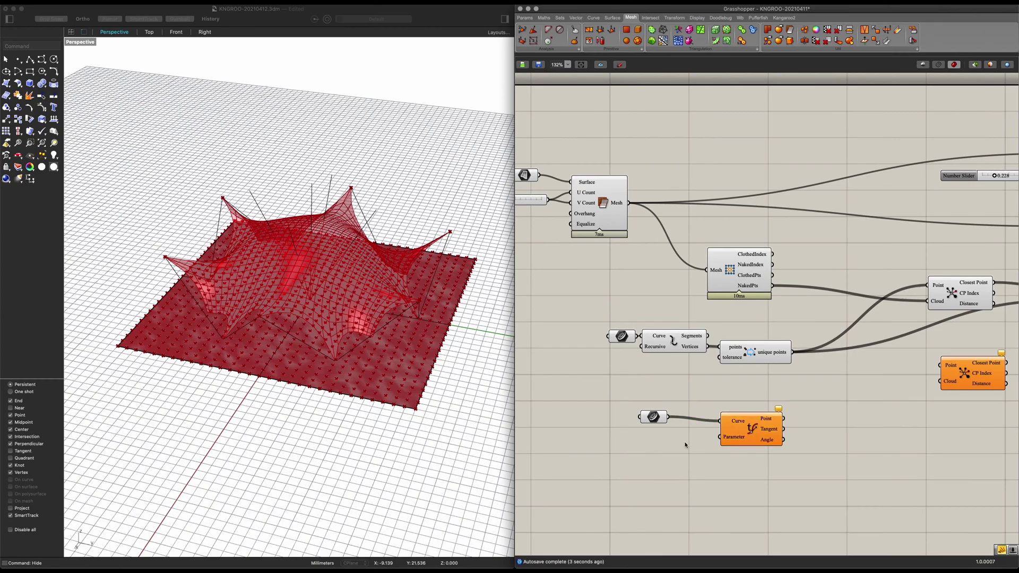
double_click(672, 454)
text(1)
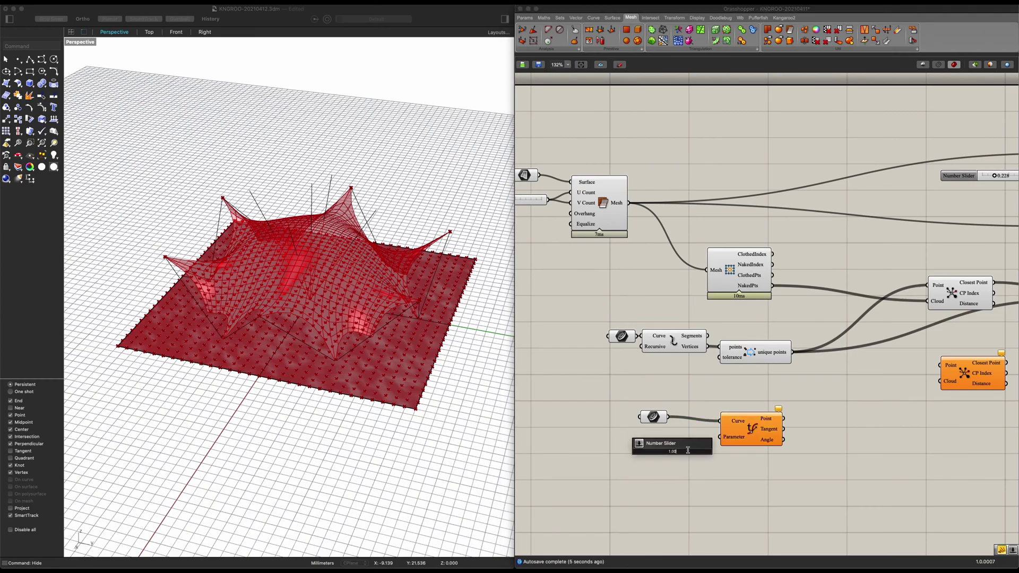
text(.00)
key(Return)
right_click(725, 420)
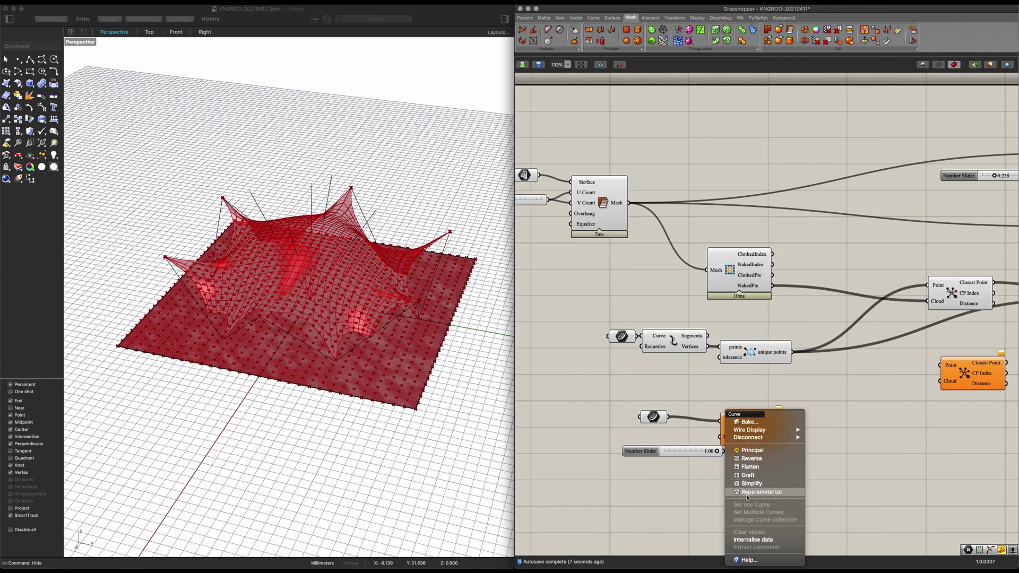
click(744, 492)
drag(697, 452, 672, 436)
- Connect Evaluate Curve's Point output to the lower Closest Point's Point input and reposition the ungrouped Anchor goal
right_drag(774, 436, 625, 420)
drag(634, 402, 794, 353)
drag(947, 367, 951, 386)
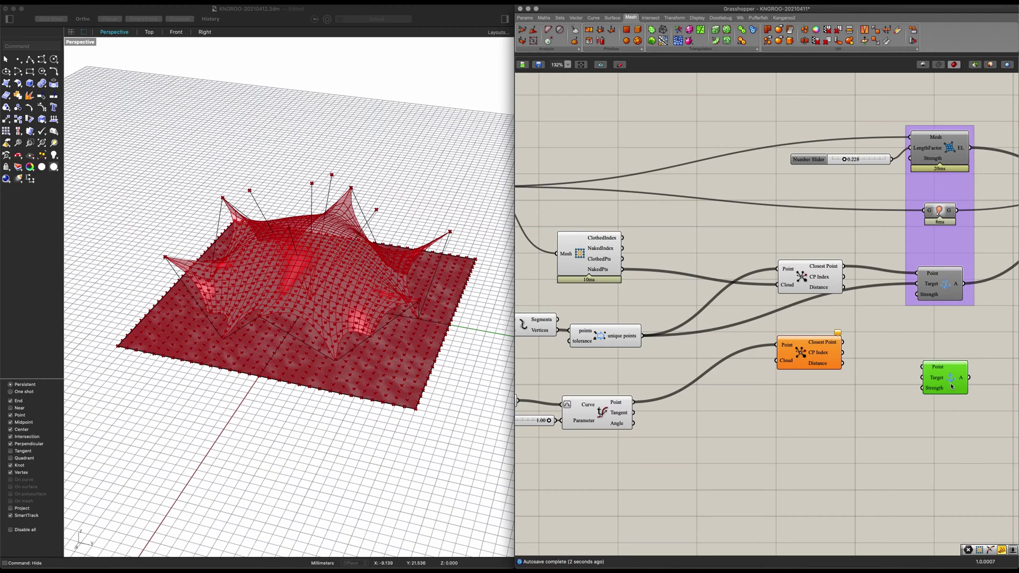
- Wire the lower Closest Point result and Evaluate Curve's Point into the ungrouped Anchor's Point and Target, and ClothedPts into the lower Closest Point's Cloud
drag(843, 342, 924, 370)
drag(634, 402, 924, 377)
right_drag(936, 381, 919, 393)
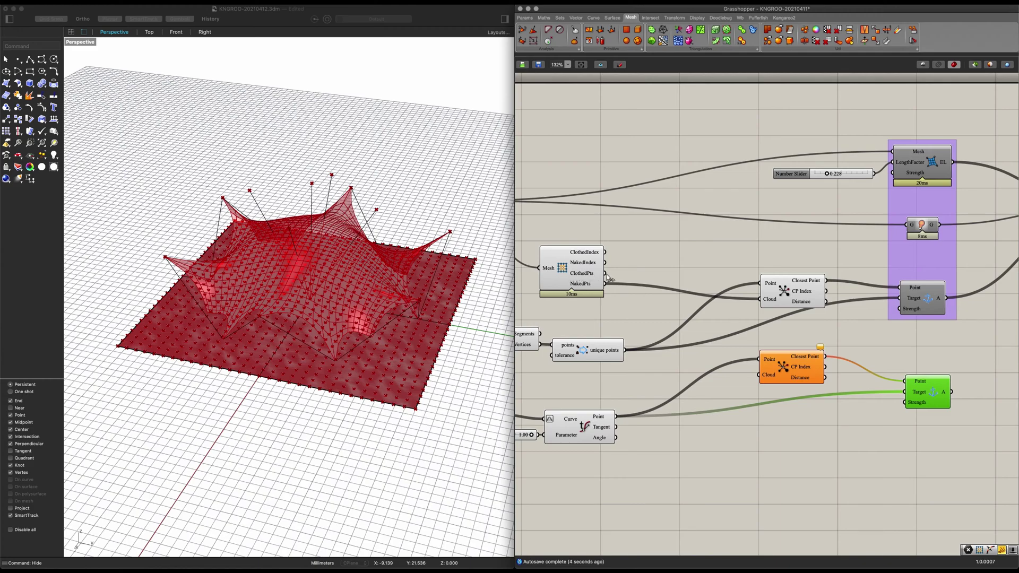
drag(612, 276, 758, 376)
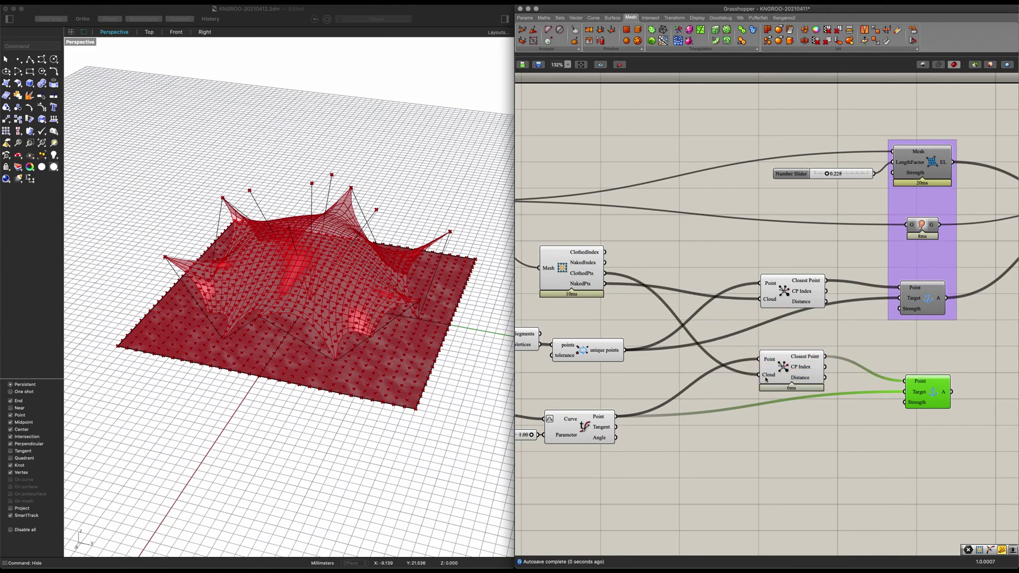
- Add the lower Anchor goal to the solver's GoalObjects alongside the existing goals and run the simulation by setting the Boolean Toggle to True
scroll(760, 375, down, 2)
right_drag(941, 390, 907, 418)
click(905, 418)
shift+drag(933, 276, 981, 277)
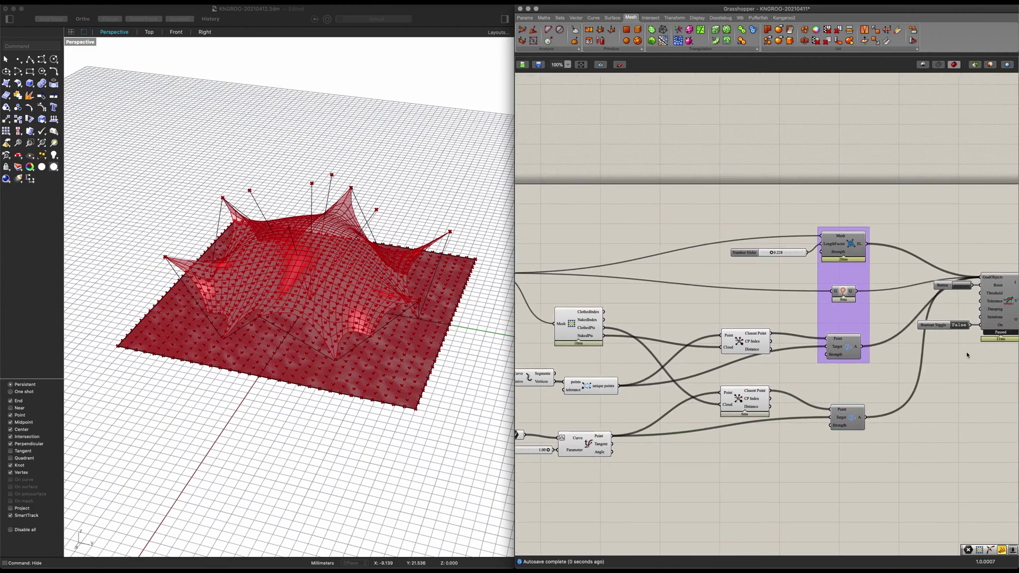
double_click(959, 326)
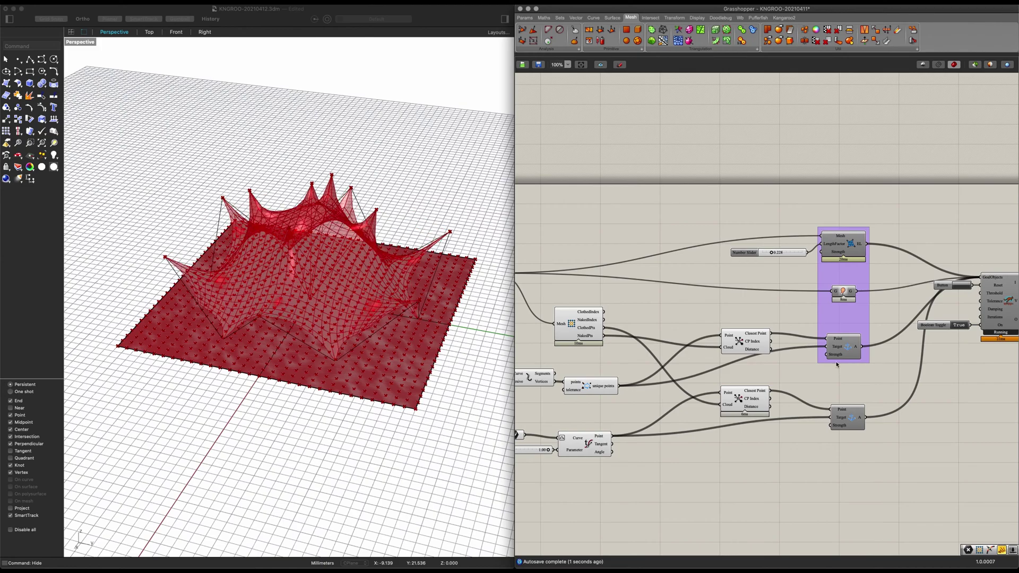
click(358, 341)
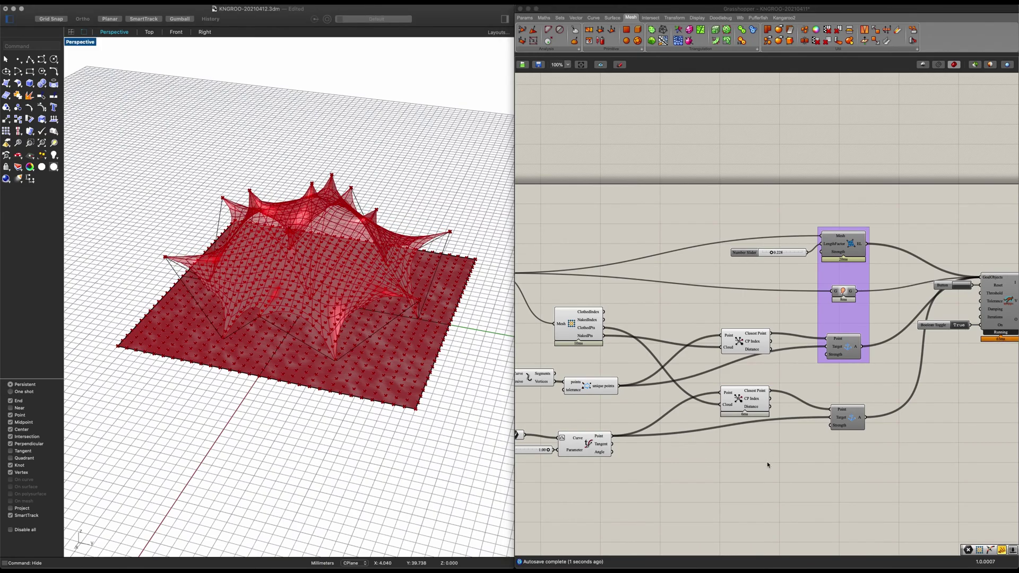
- Turn off the preview of the input geometry, mesh, point and curve components and both Closest Point components, leaving only the relaxed membrane displayed
scroll(849, 453, down, 1)
scroll(838, 461, down, 5)
click(780, 455)
right_drag(780, 454, 884, 455)
drag(580, 270, 780, 451)
drag(616, 280, 616, 280)
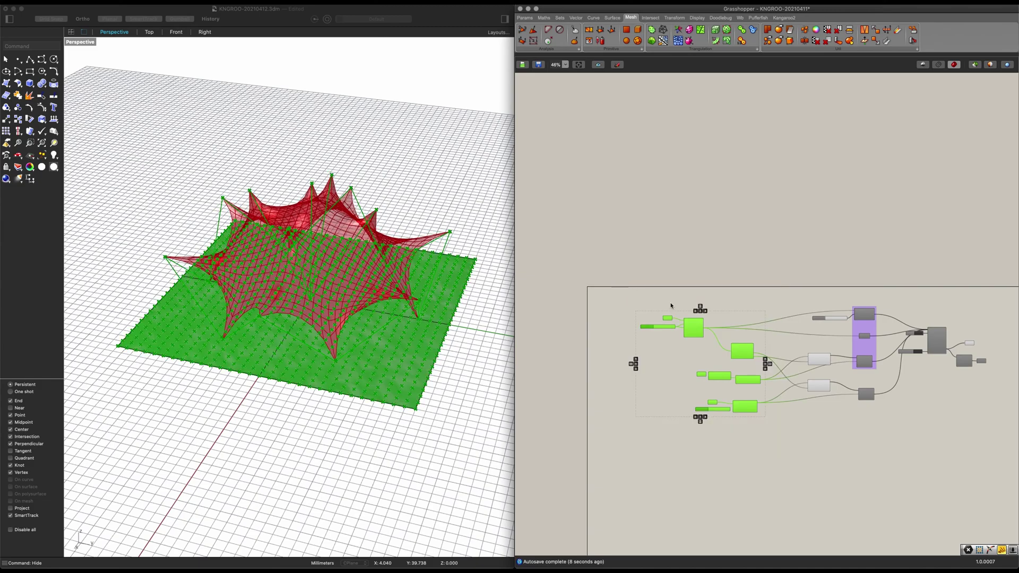
drag(869, 437, 750, 295)
click(935, 389)
scroll(864, 377, up, 3)
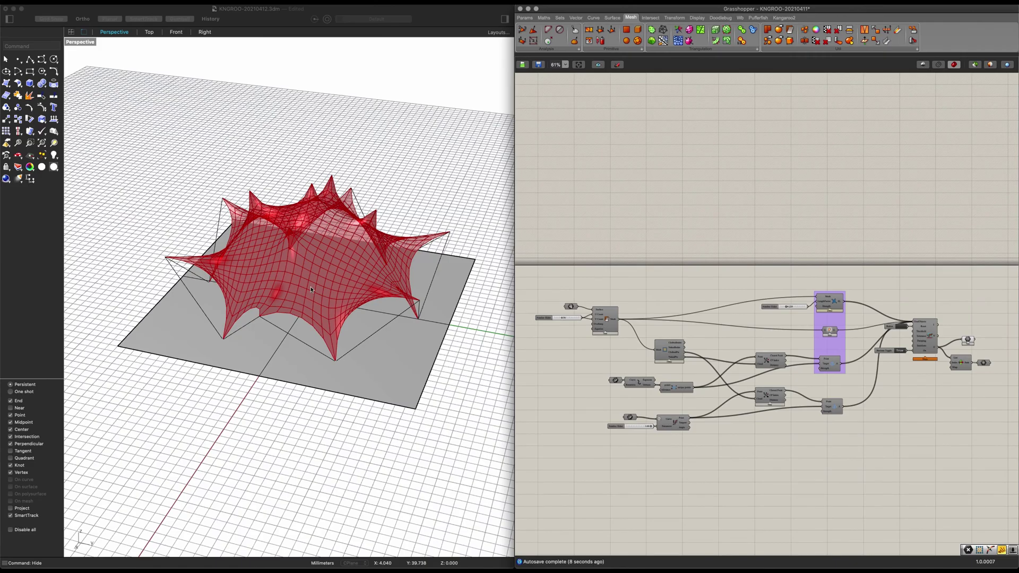
right_drag(312, 275, 342, 351)
right_drag(192, 390, 187, 366)
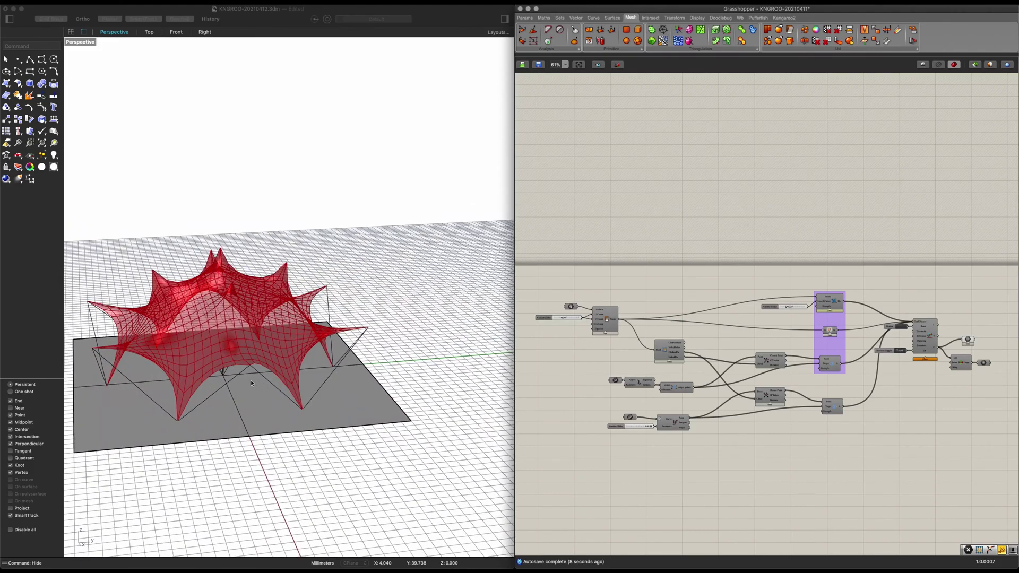